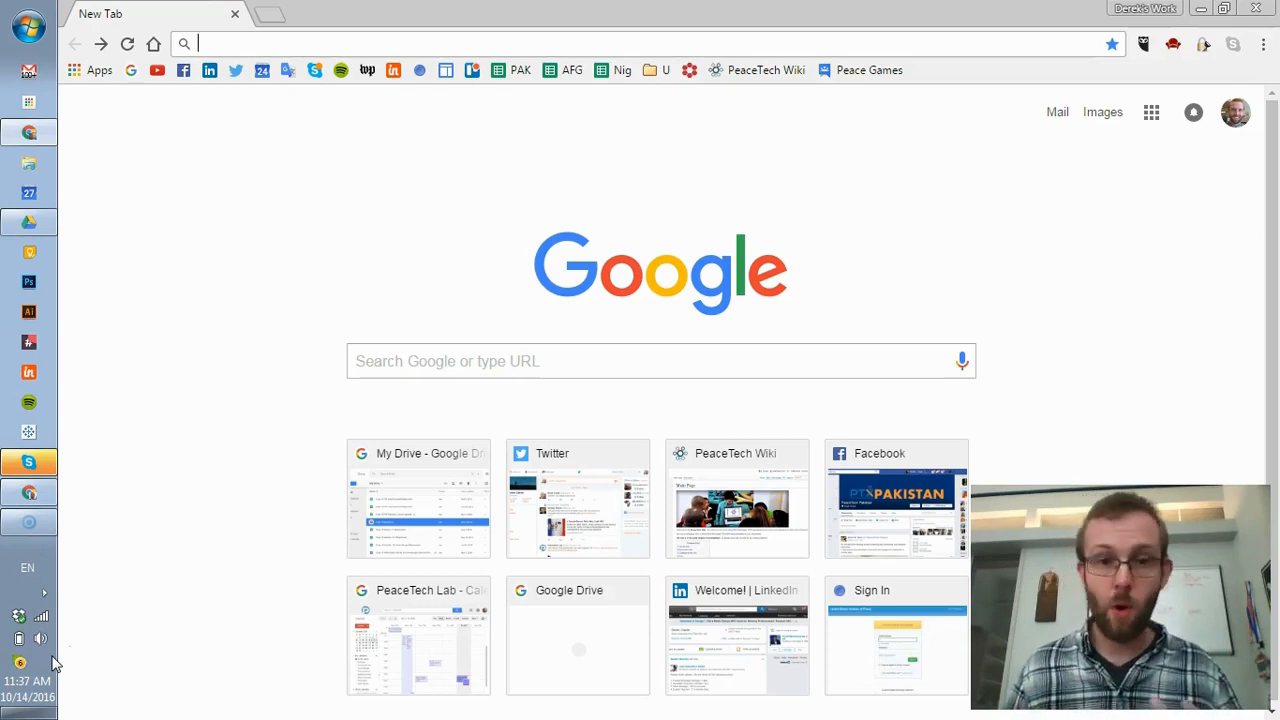
# - Search Google for 'google play developer console' and open the Play Developer Console result
pyautogui.click(649, 353)
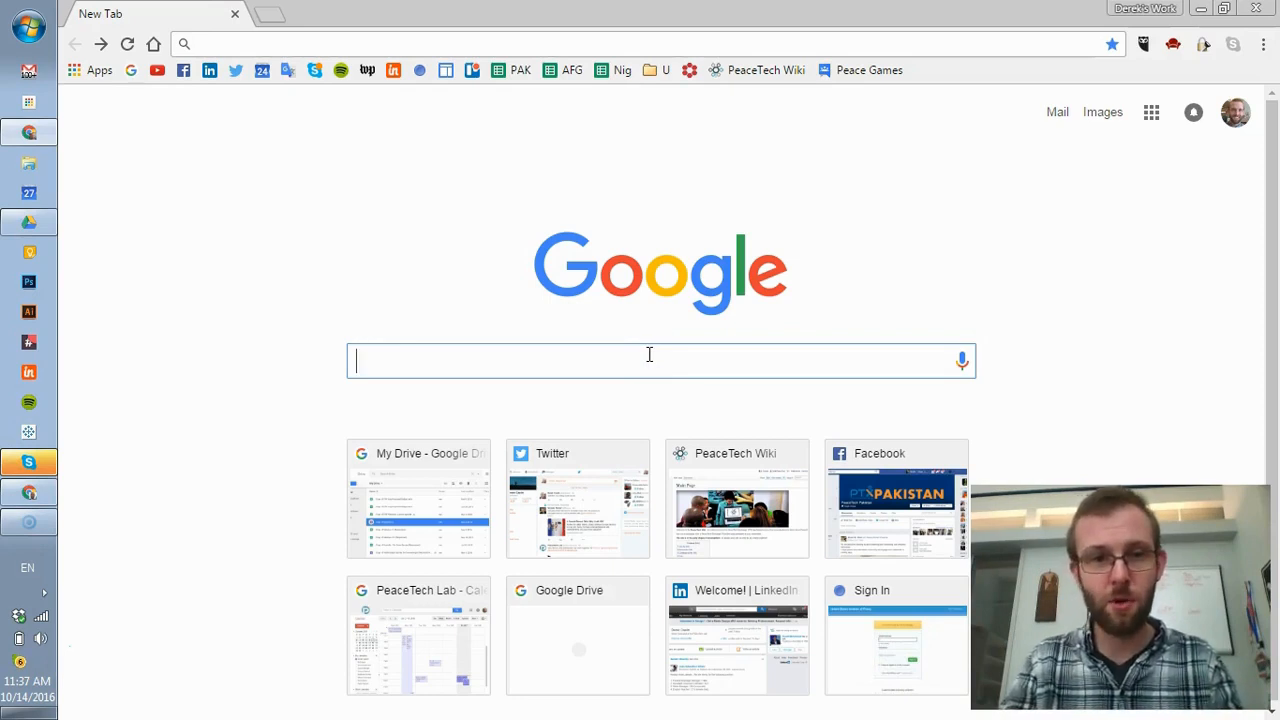
pyautogui.write('google pla')
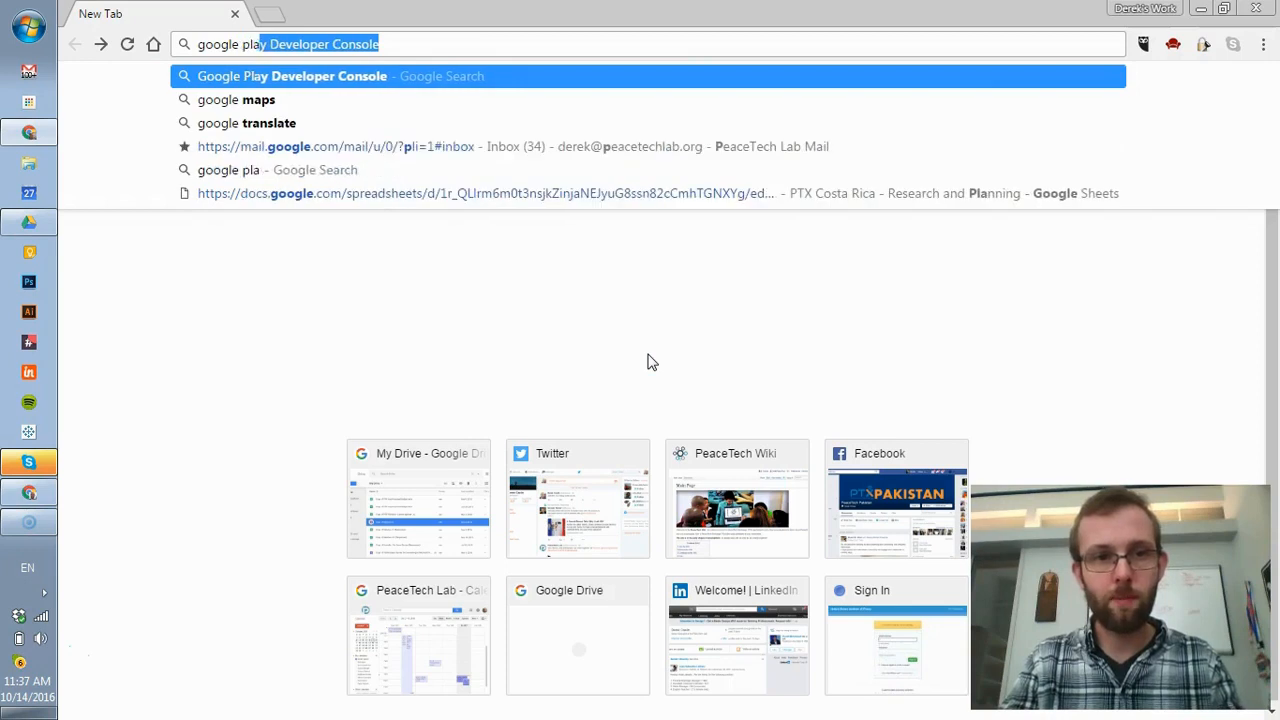
pyautogui.write('y developer console')
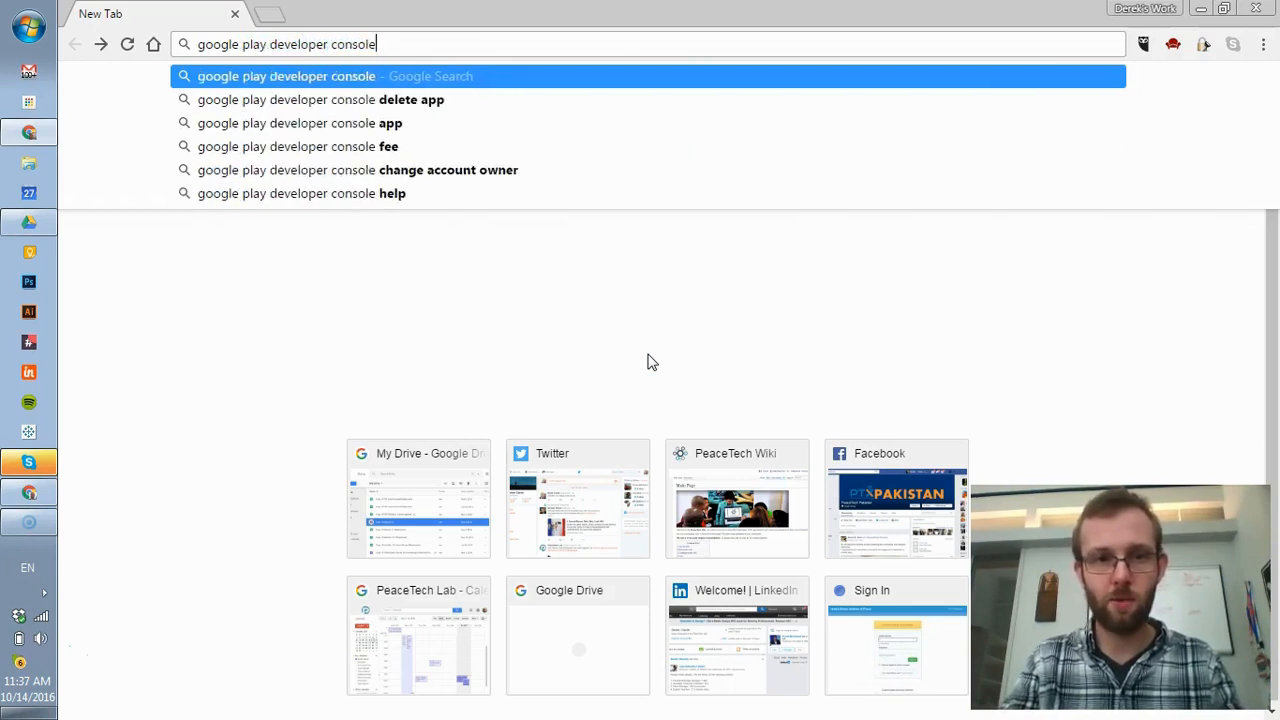
pyautogui.press('Return')
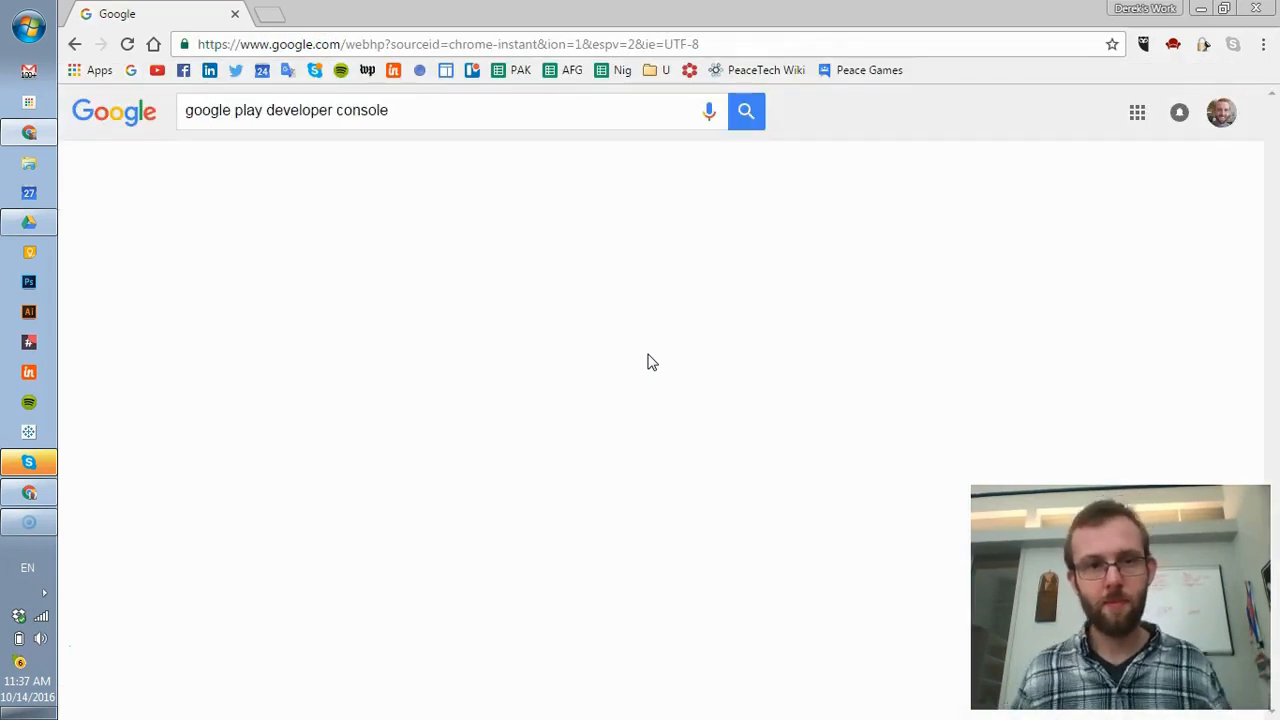
pyautogui.click(323, 262)
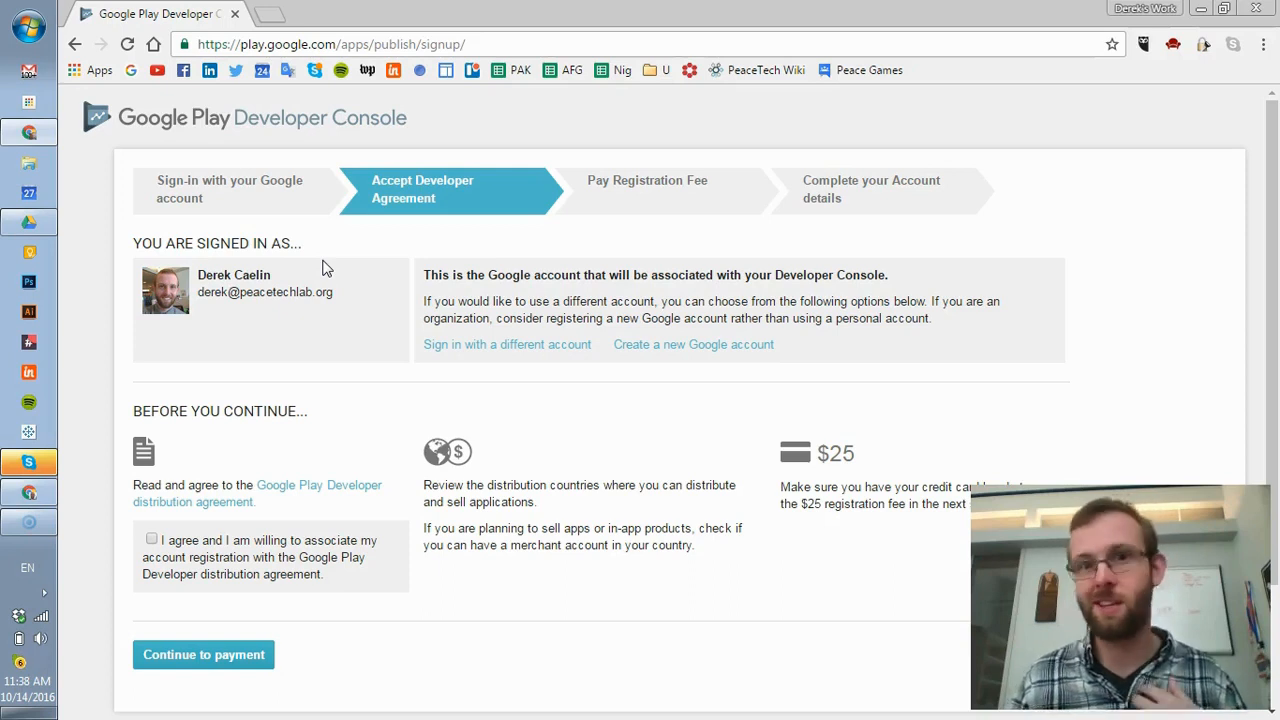
# - Accept the developer agreement, continue to the $25.00 fee payment, then return to the All applications window
pyautogui.click(151, 539)
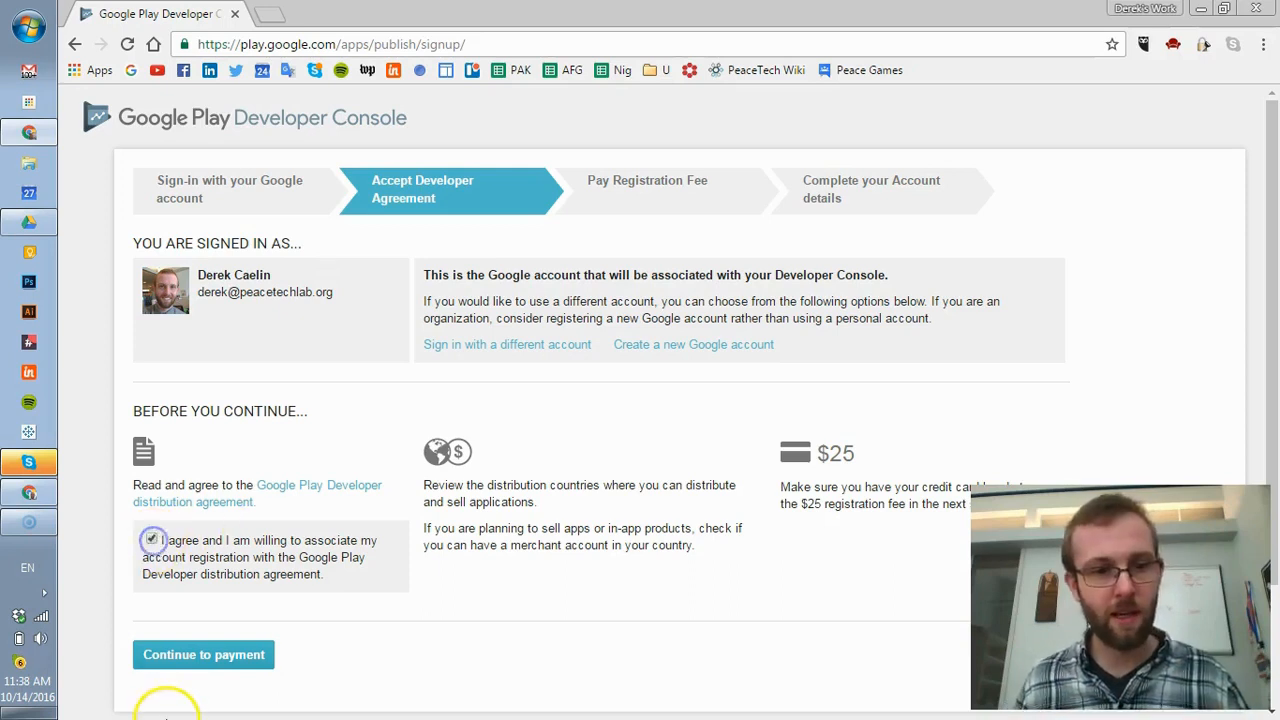
pyautogui.click(188, 664)
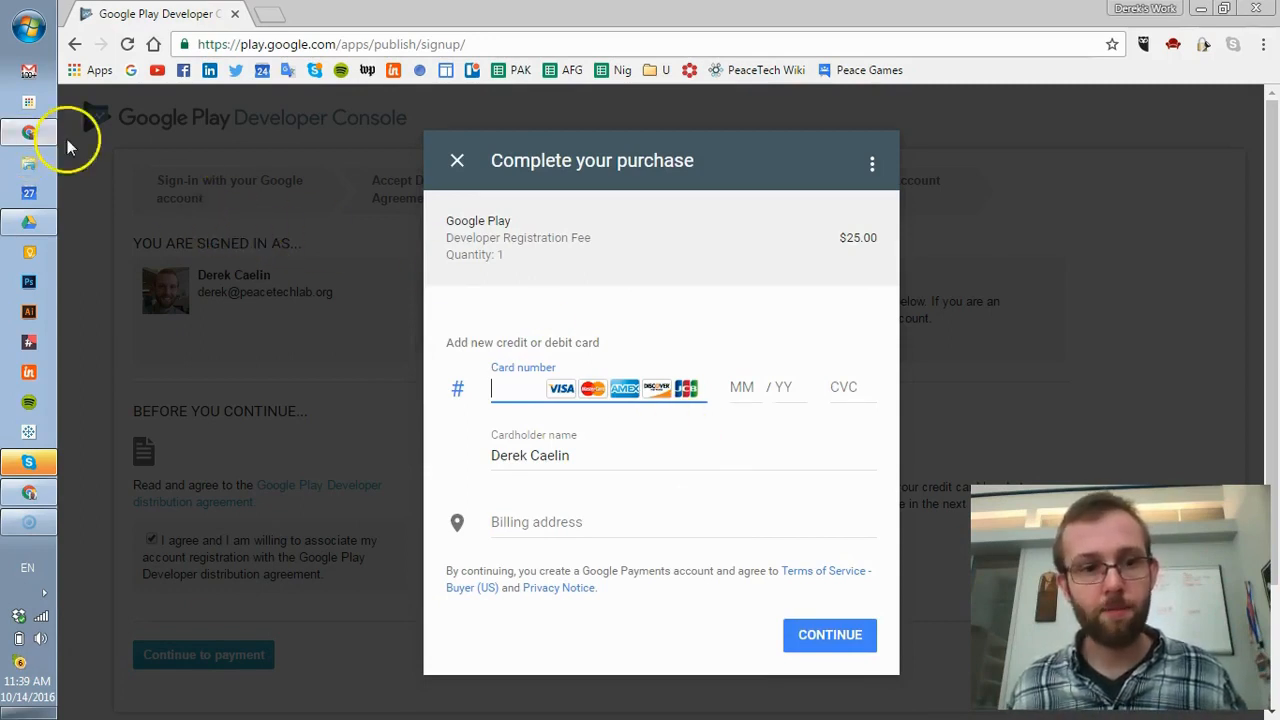
pyautogui.moveTo(32, 498)
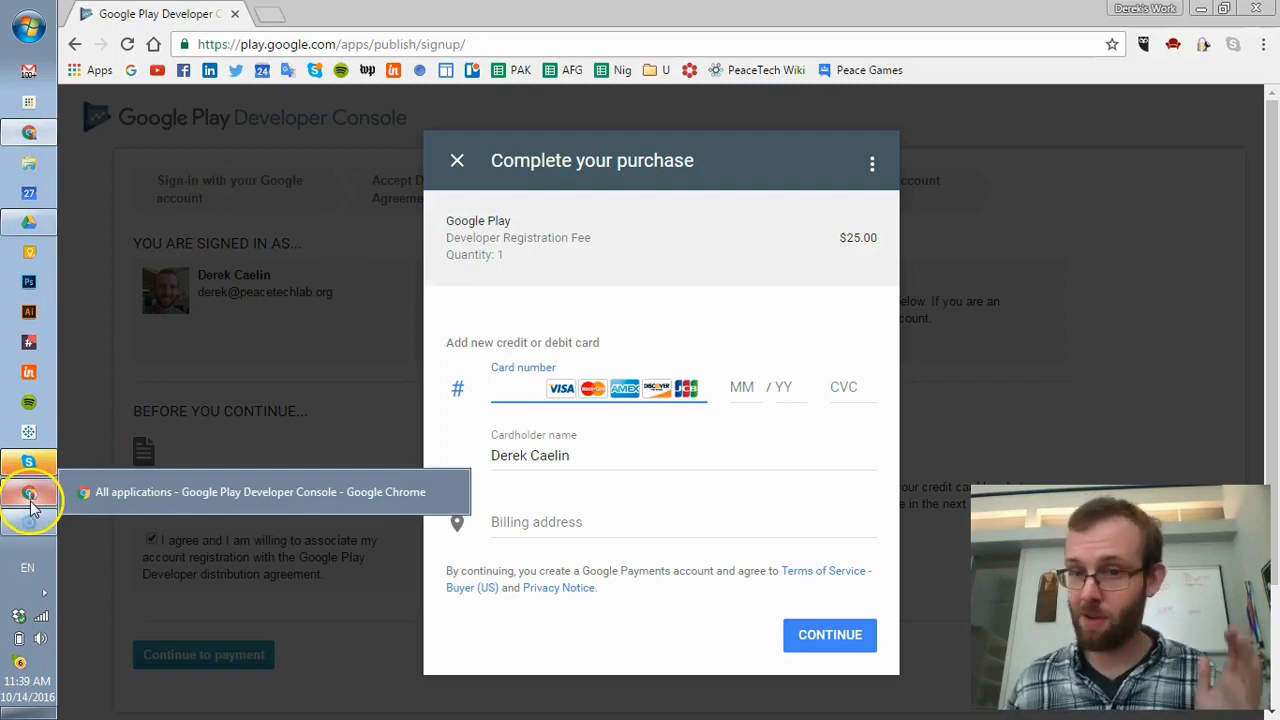
pyautogui.click(31, 503)
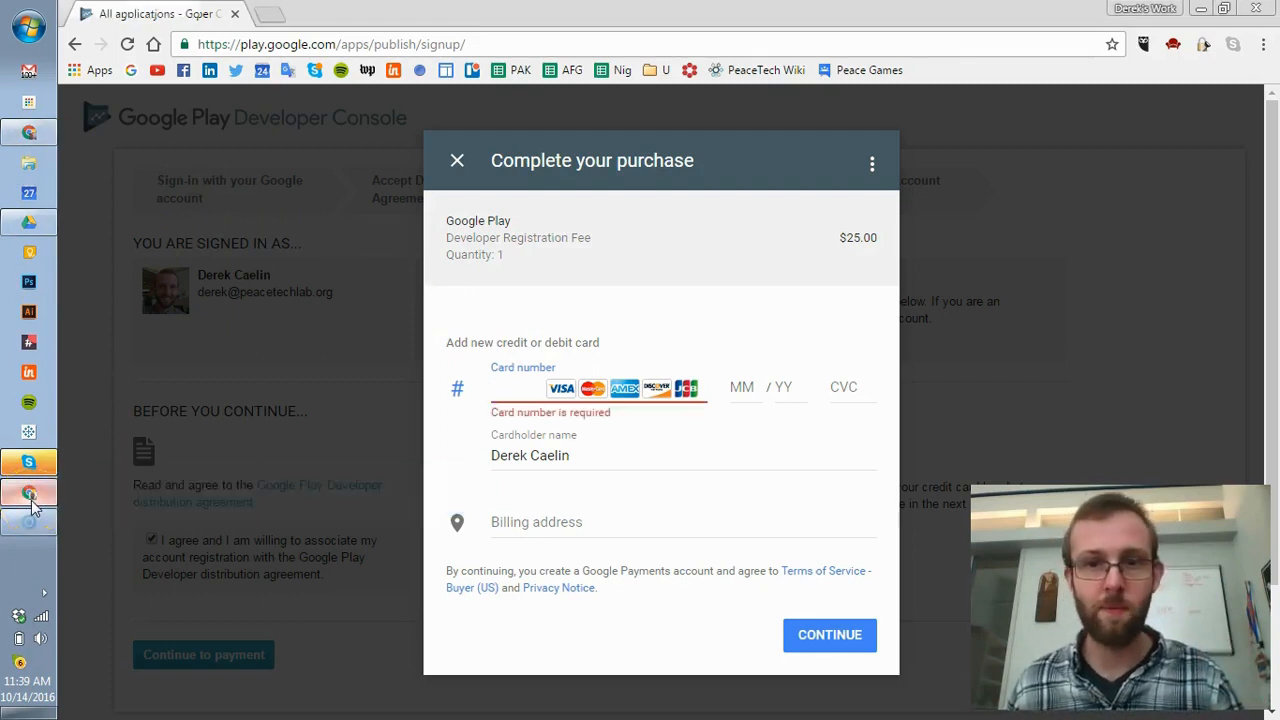
pyautogui.click(31, 503)
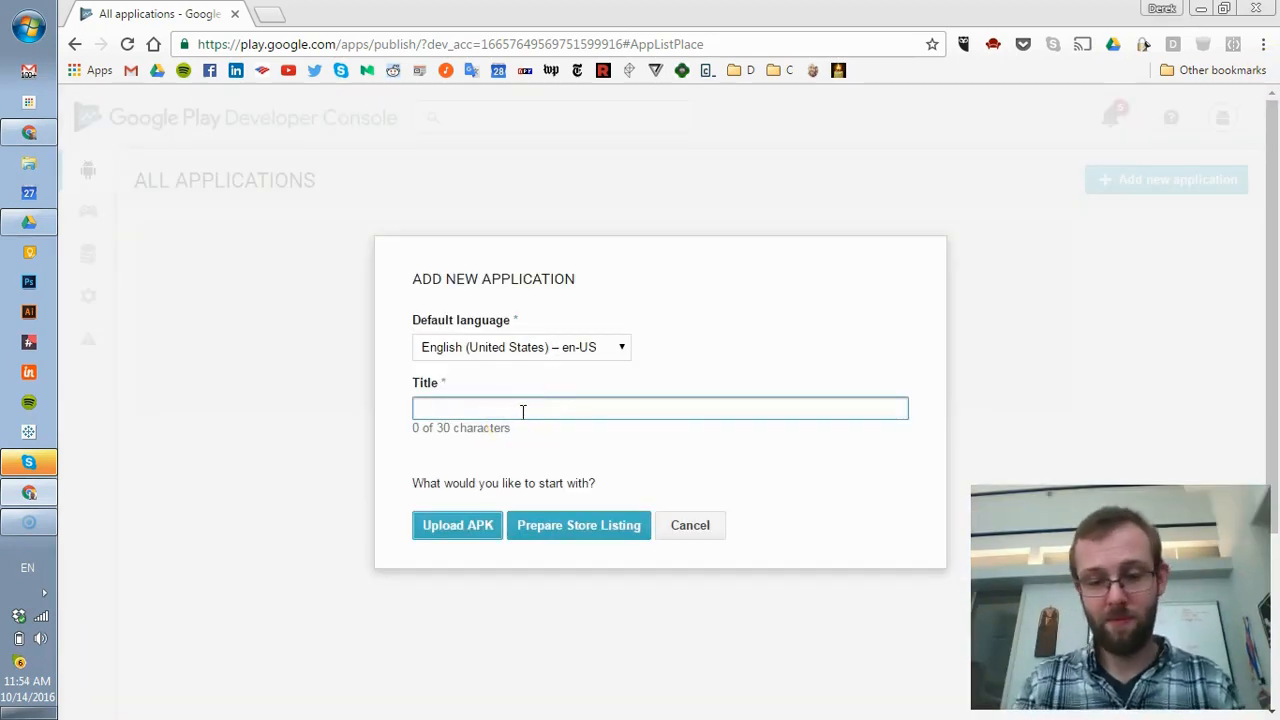
# - Create a draft app titled 'PeaceTech App!' and go to its APK upload page
pyautogui.write('PeaceTech ')
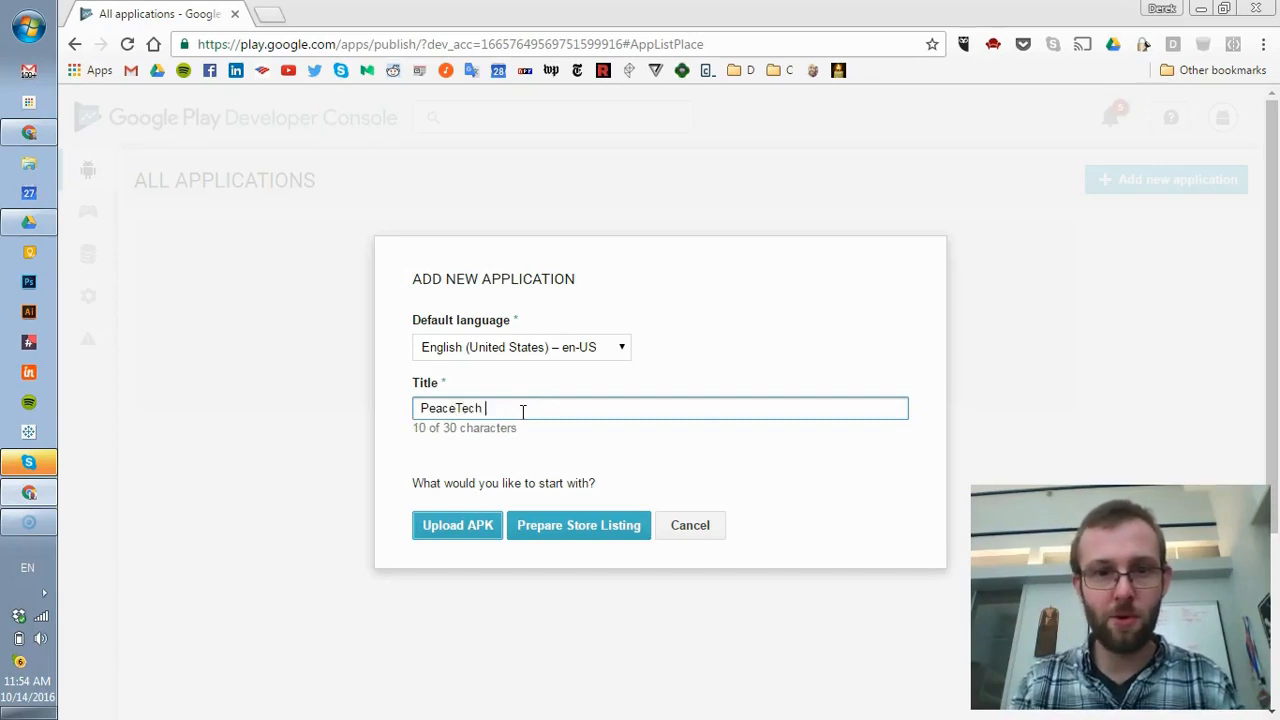
pyautogui.write('Appl')
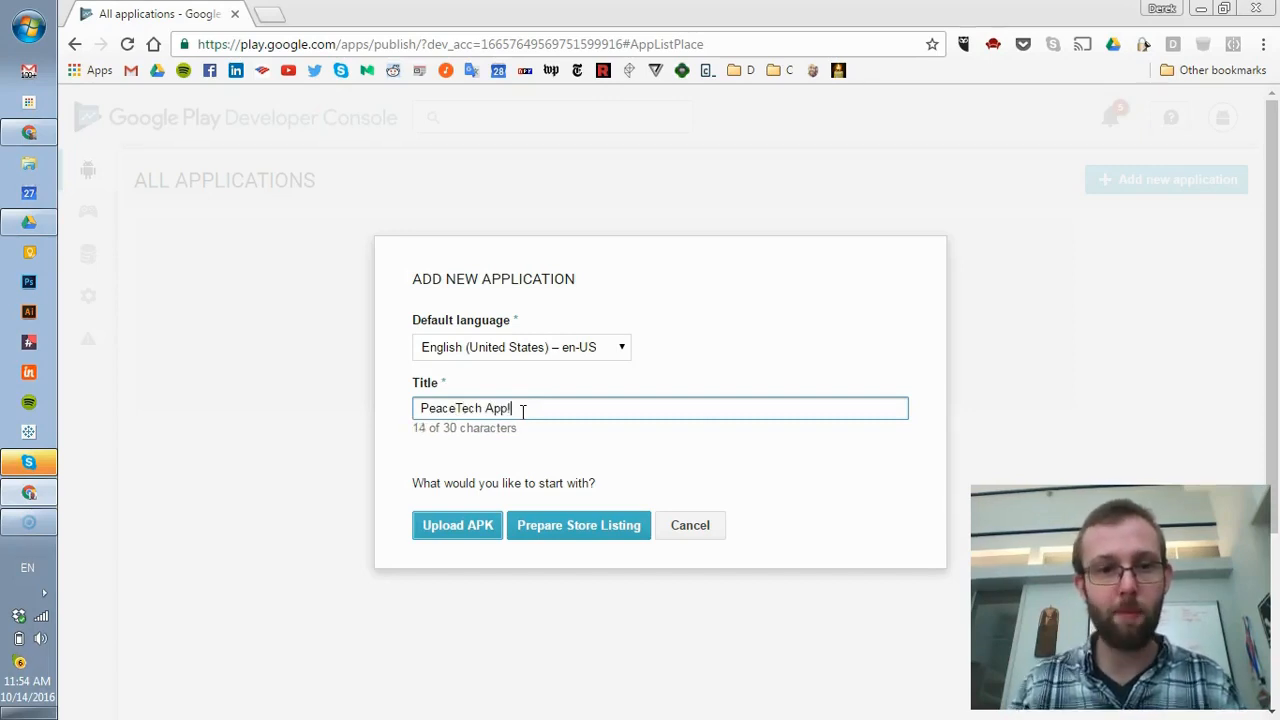
pyautogui.click(472, 538)
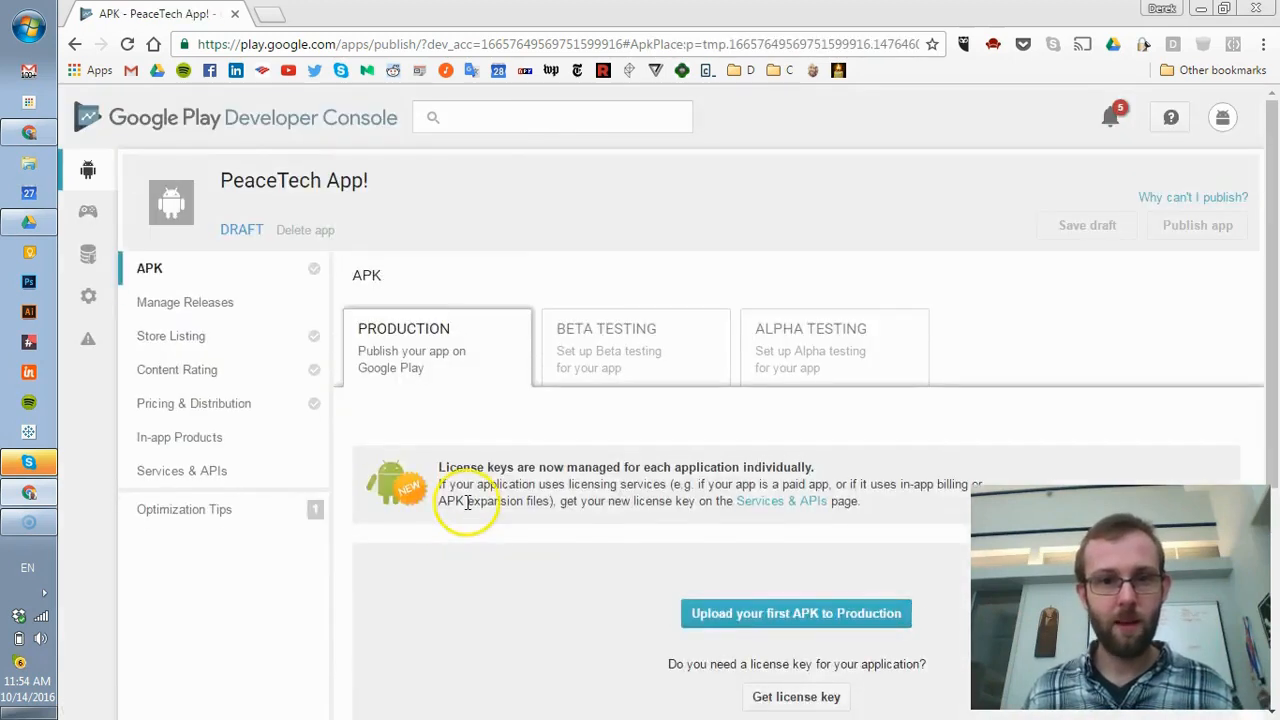
pyautogui.scroll(-1, 310, 437)
pyautogui.scroll(1, 303, 432)
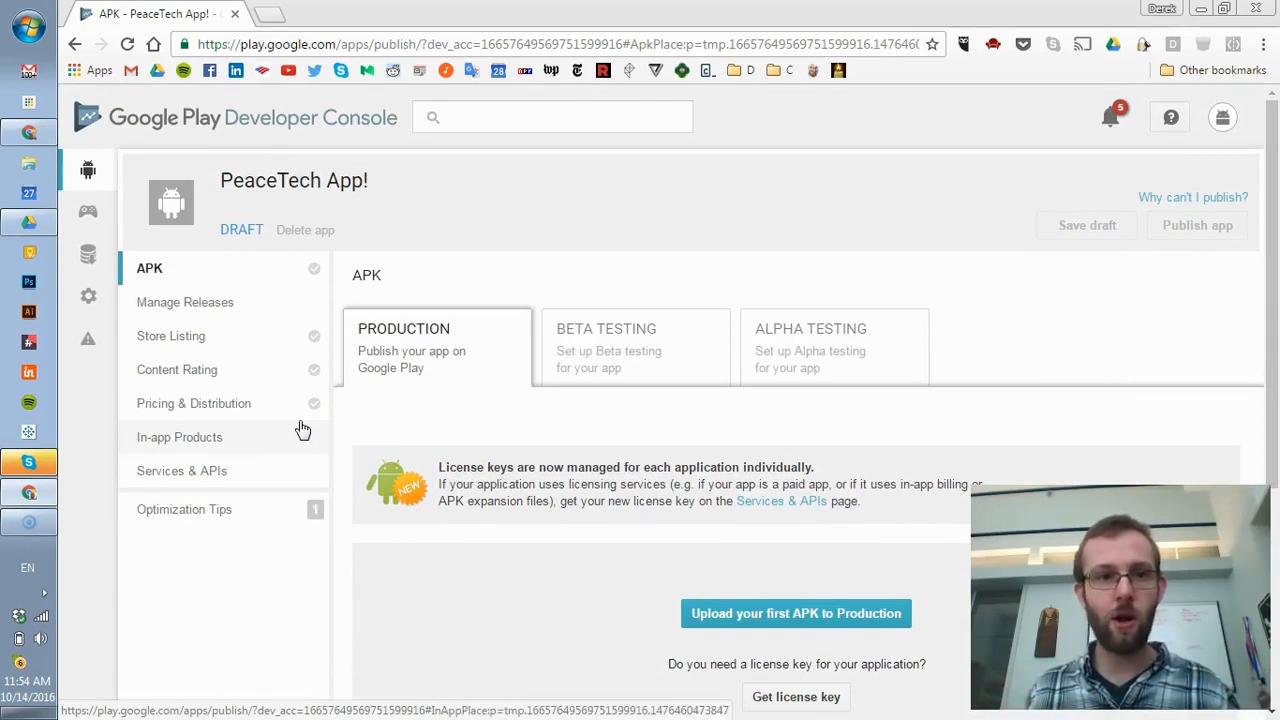
pyautogui.click(328, 340)
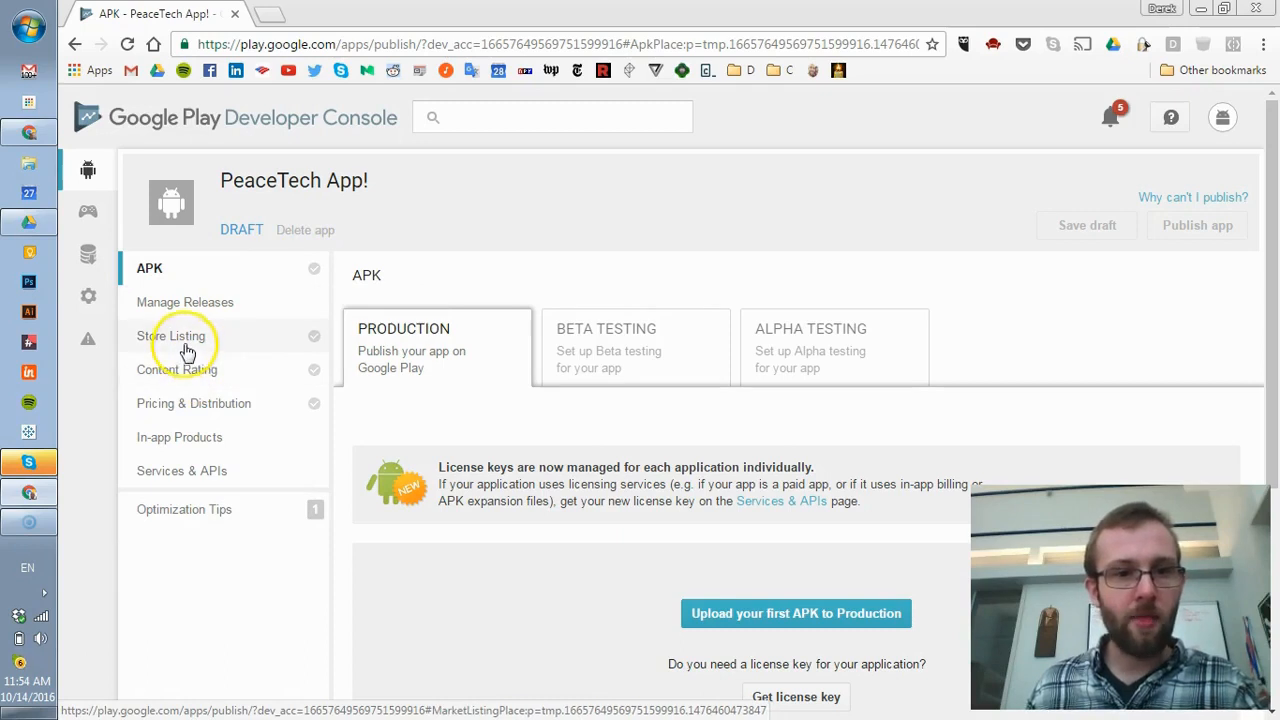
pyautogui.moveTo(316, 349)
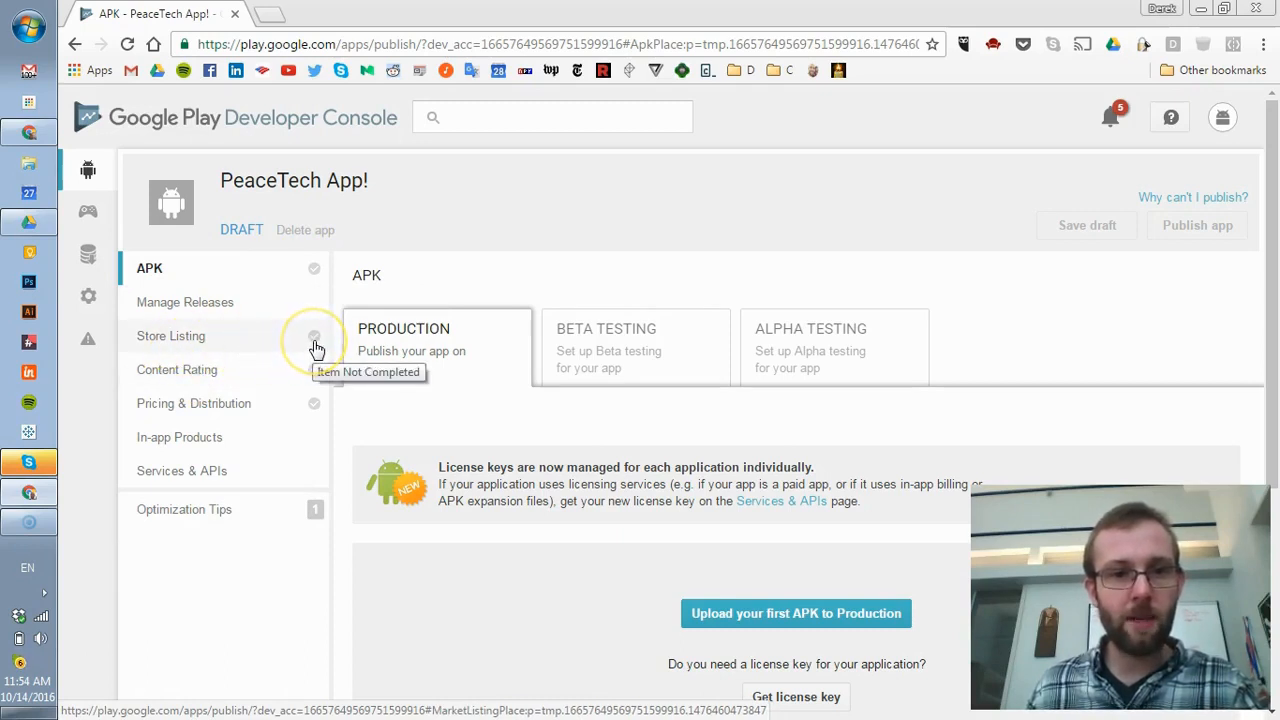
pyautogui.click(159, 390)
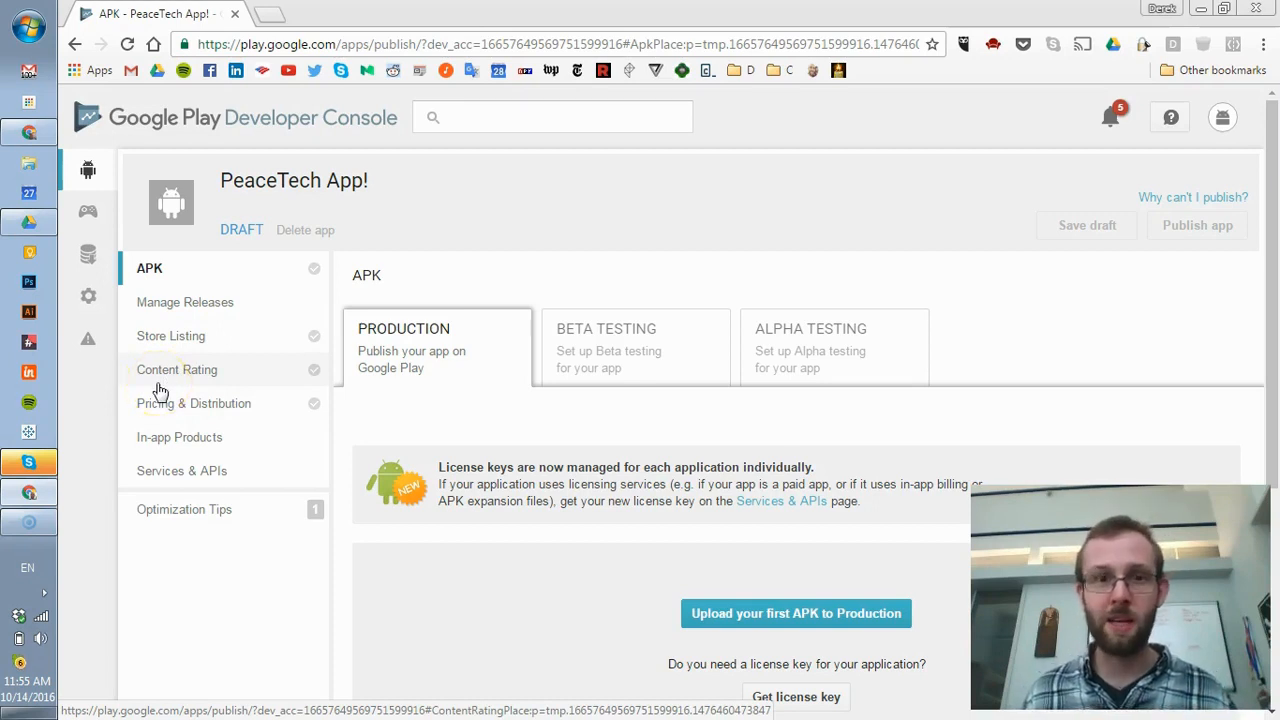
pyautogui.click(167, 418)
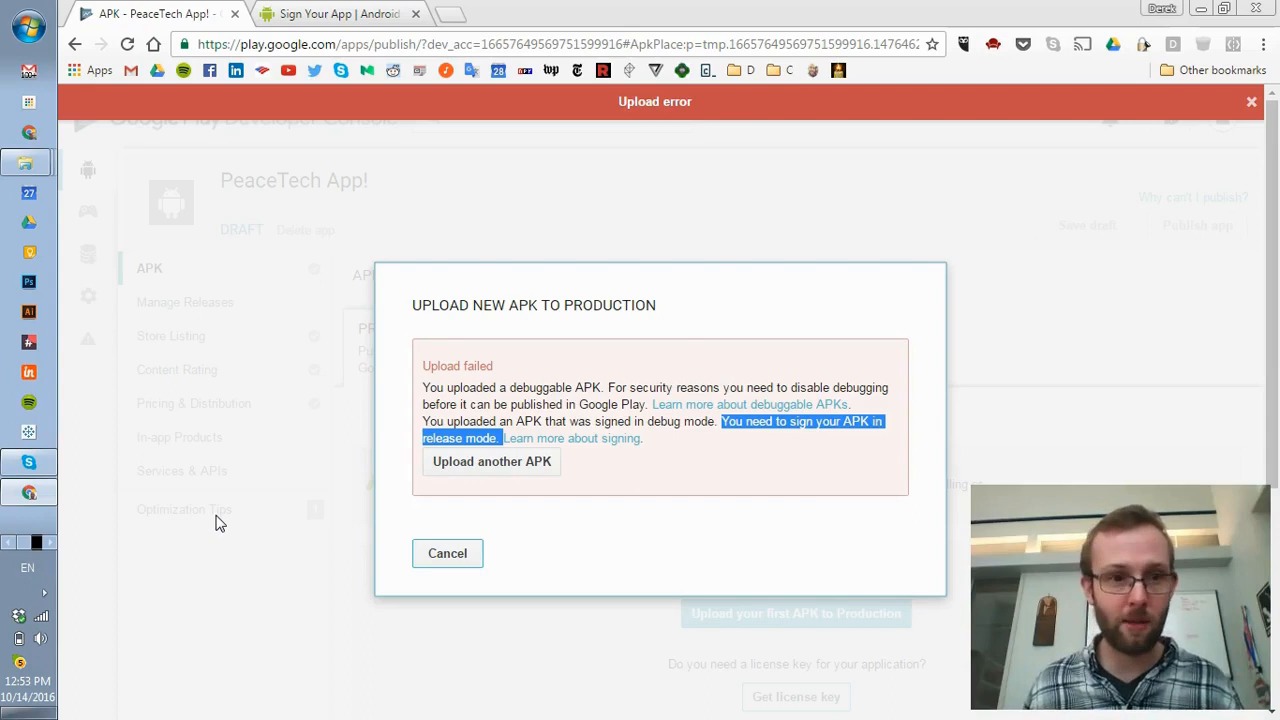
# - Leave the rejected upload and bring the MyTestApp project in Android Studio to the front
pyautogui.click(53, 543)
pyautogui.click(31, 77)
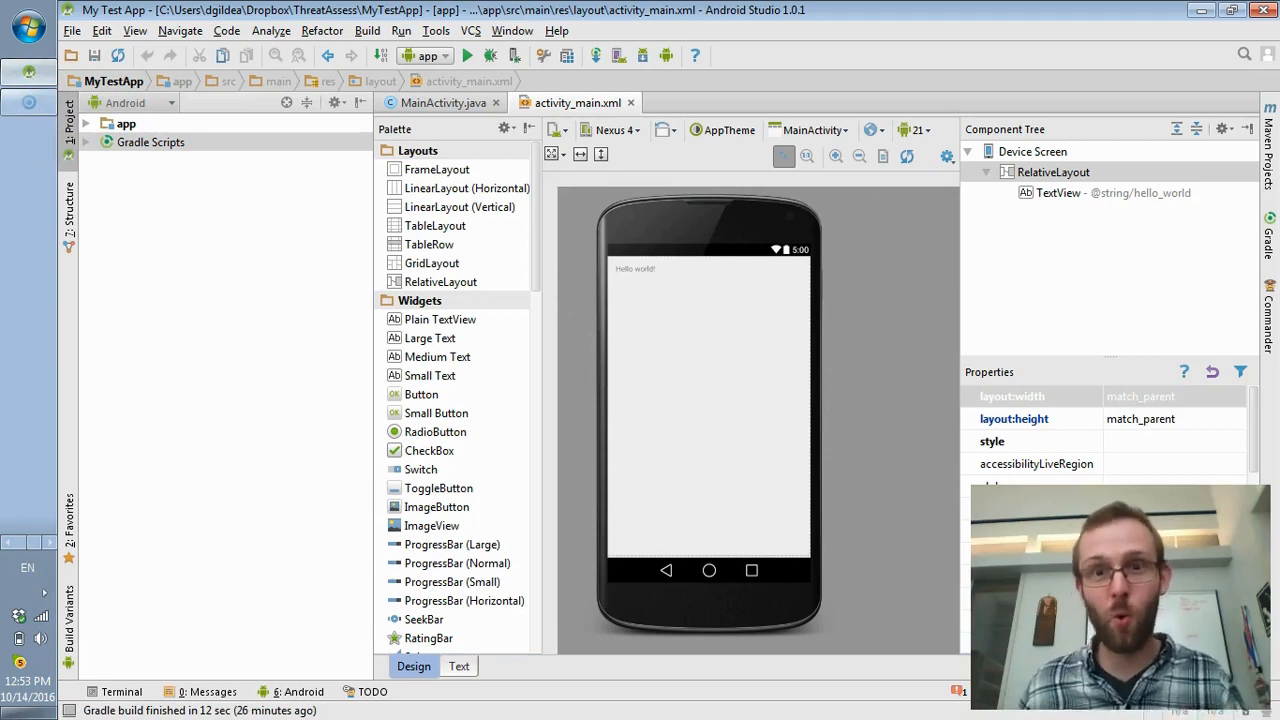
# - Launch the Generate Signed APK wizard from the Build menu
pyautogui.click(376, 33)
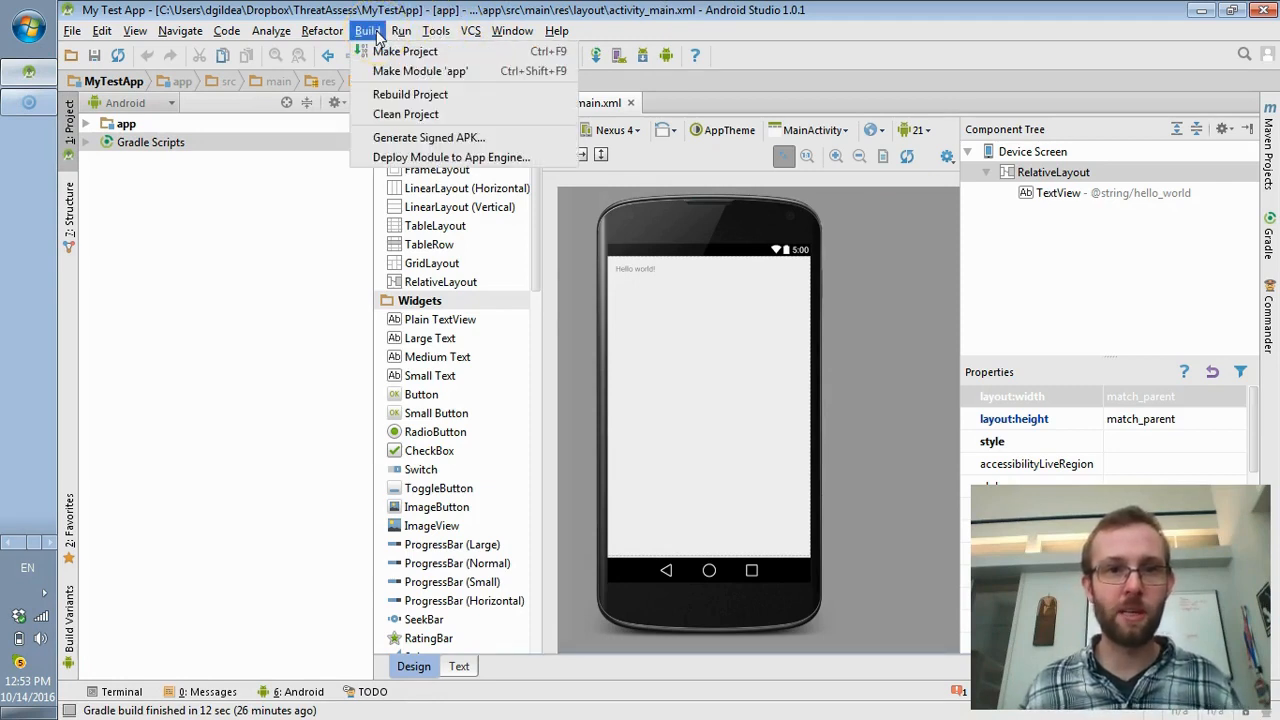
pyautogui.click(390, 143)
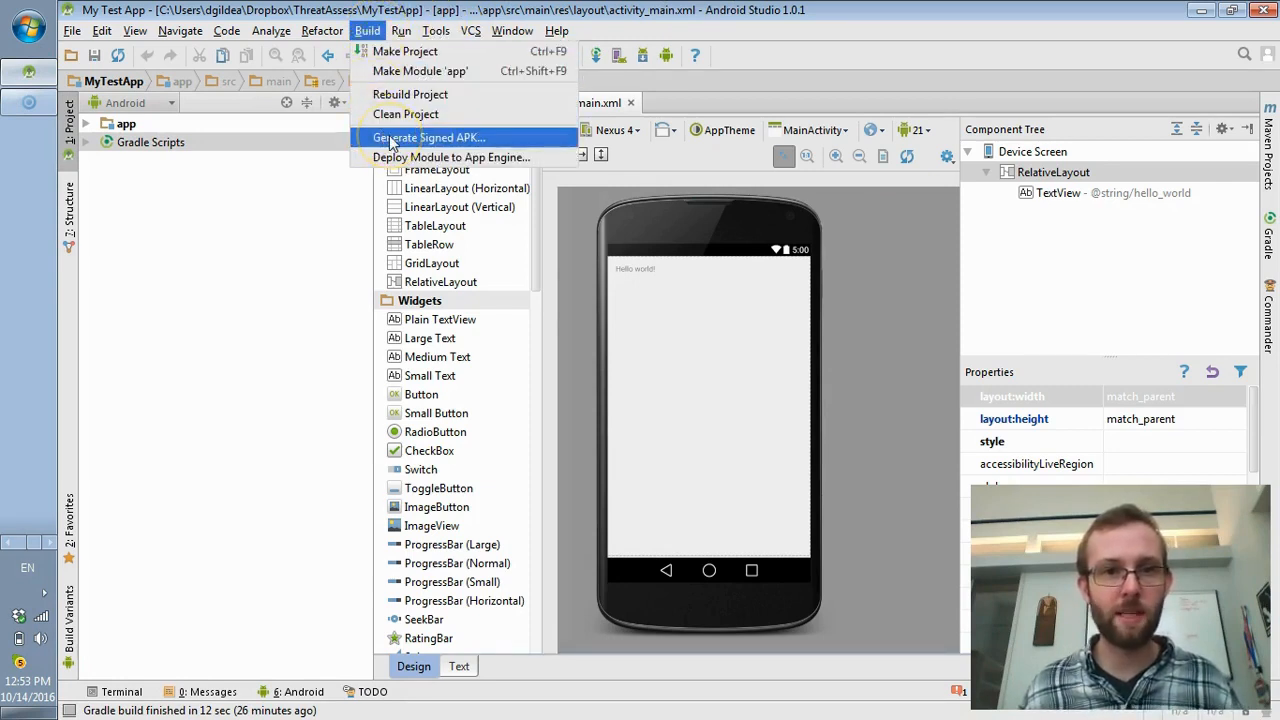
pyautogui.click(390, 143)
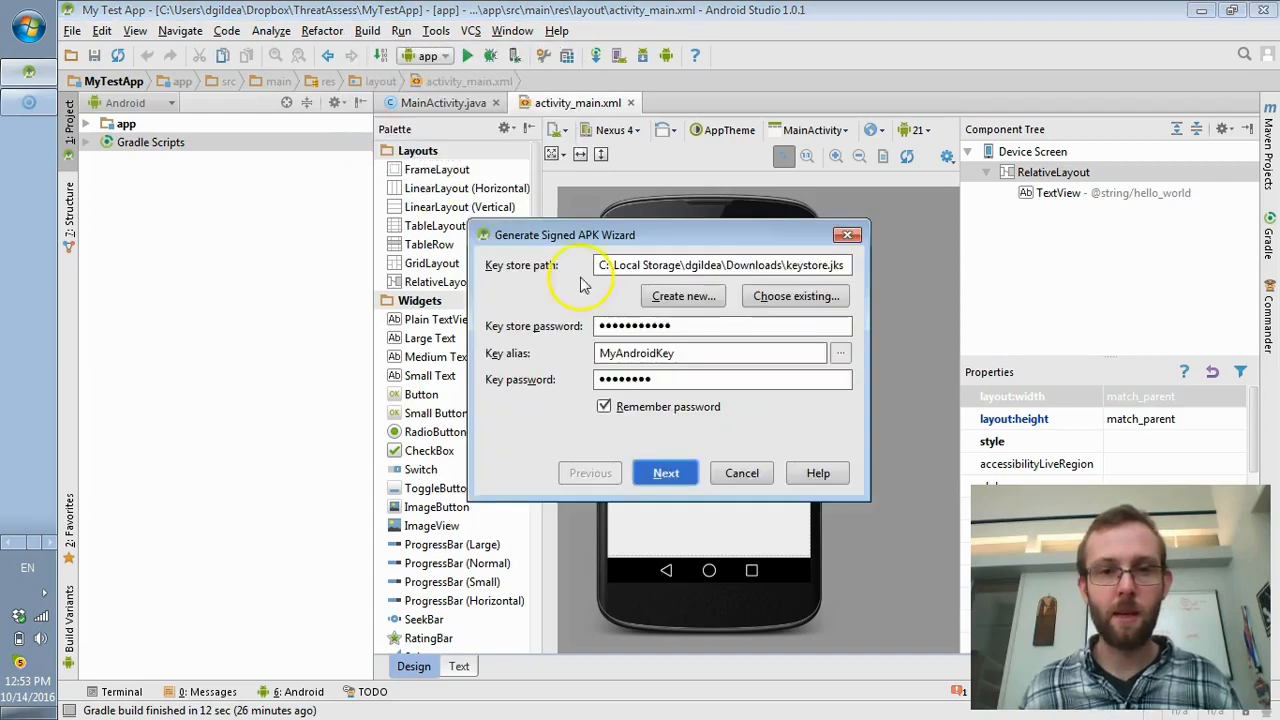
# - Clear the key store path, key store password, MyAndroidKey alias and key password fields
pyautogui.click(716, 266)
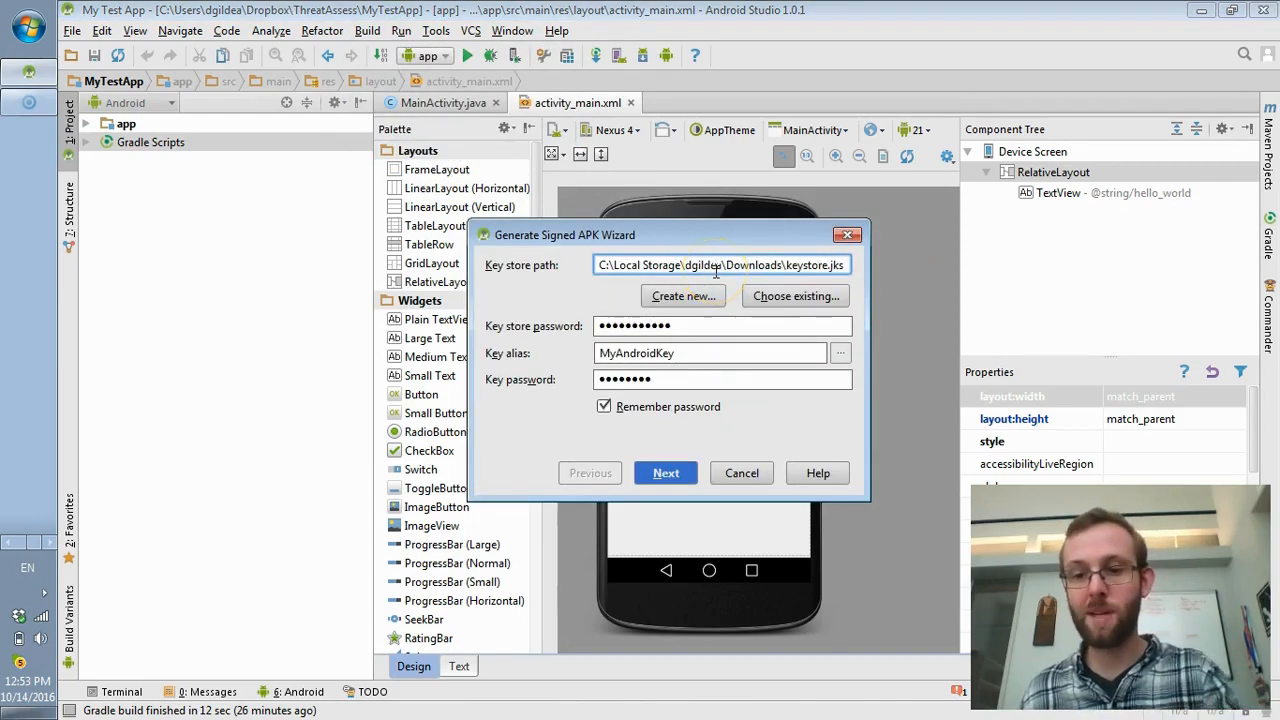
pyautogui.hotkey('ctrl', 'a')
pyautogui.press('BackSpace')
pyautogui.press('Tab')
pyautogui.hotkey('ctrl', 'a')
pyautogui.press('BackSpace')
pyautogui.press('Tab')
pyautogui.hotkey('ctrl', 'a')
pyautogui.press('BackSpace')
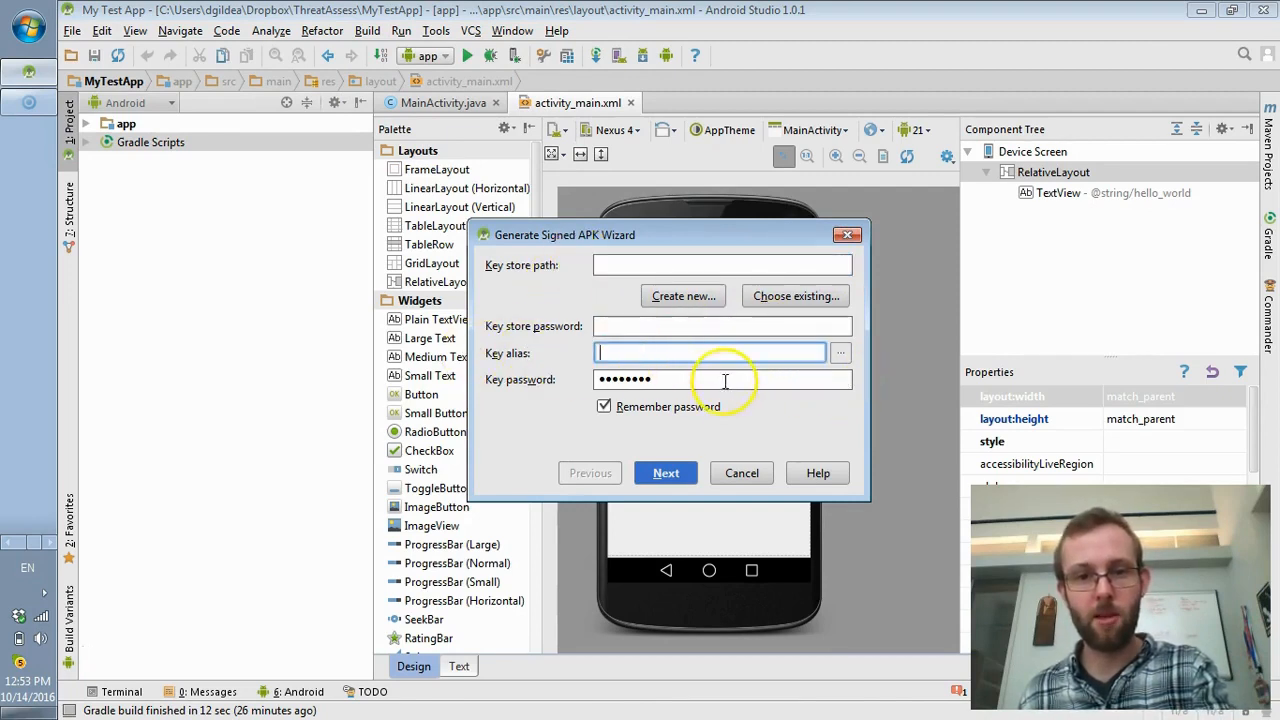
pyautogui.press('Tab')
pyautogui.hotkey('ctrl', 'a')
pyautogui.press('BackSpace')
pyautogui.click(660, 268)
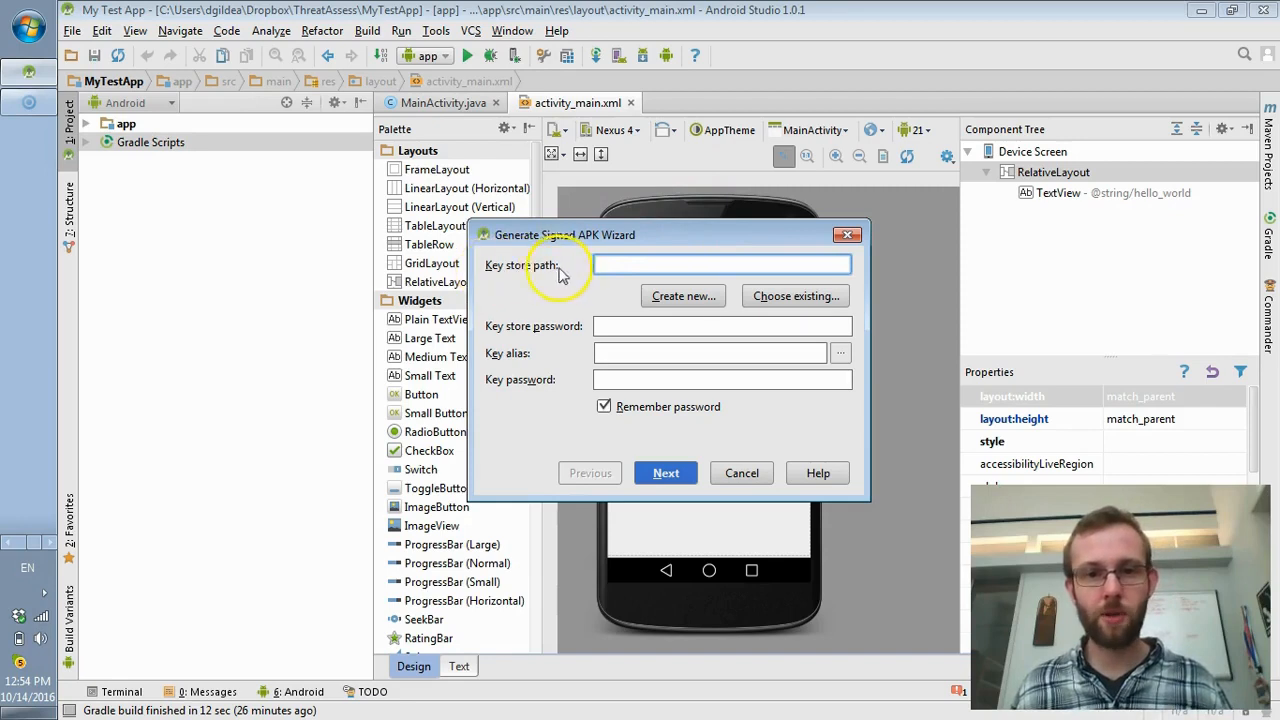
# - Create a new key store to be saved as keystore.jks in the user's Dropbox folder
pyautogui.click(684, 300)
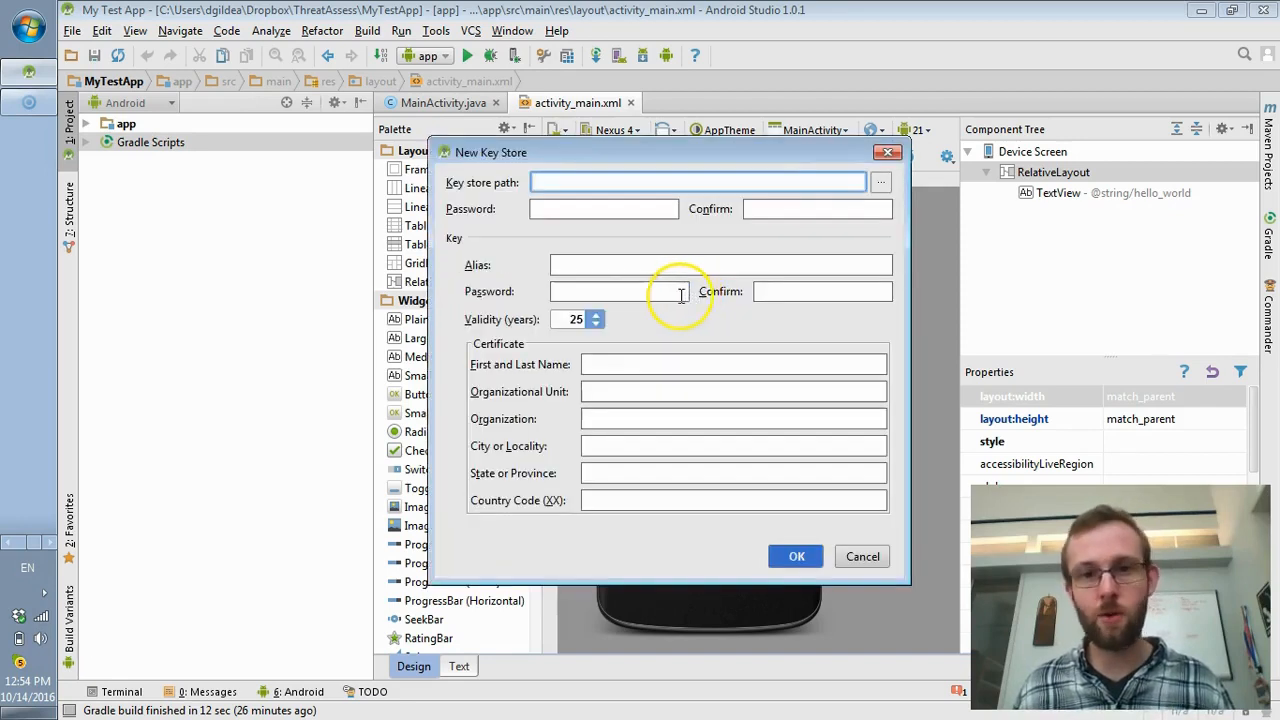
pyautogui.click(876, 186)
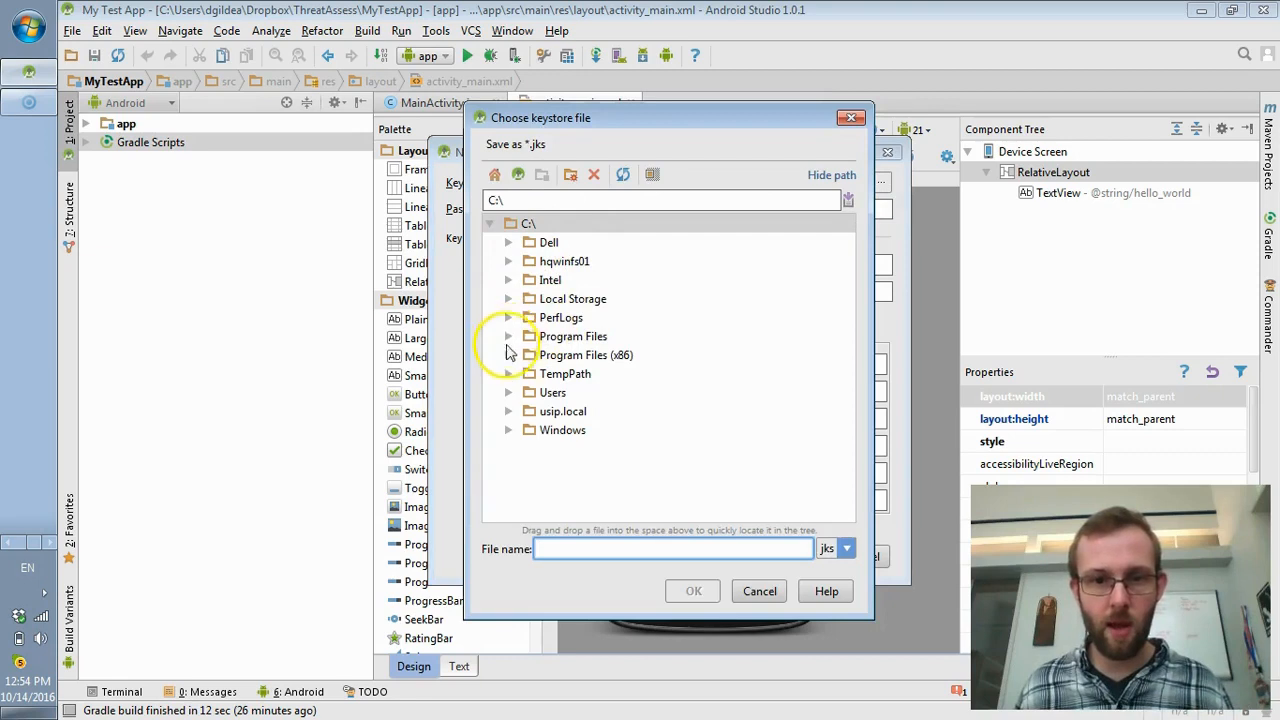
pyautogui.click(514, 394)
pyautogui.click(512, 396)
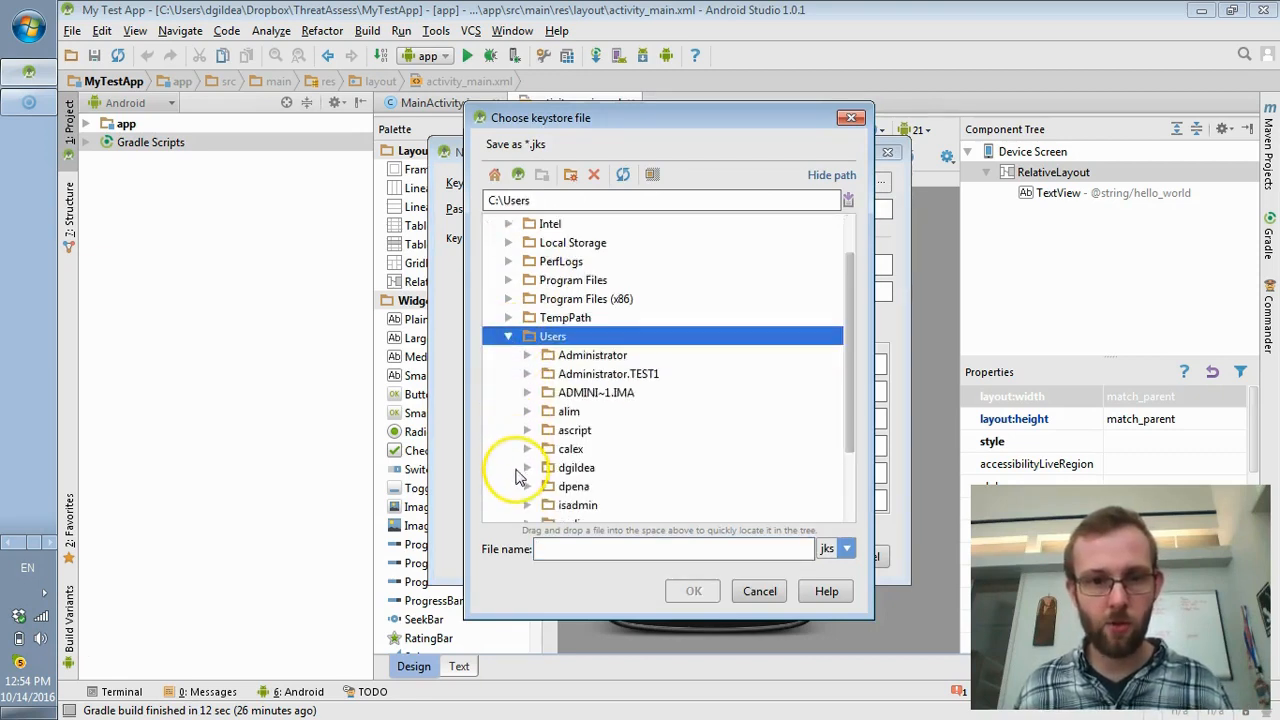
pyautogui.click(525, 414)
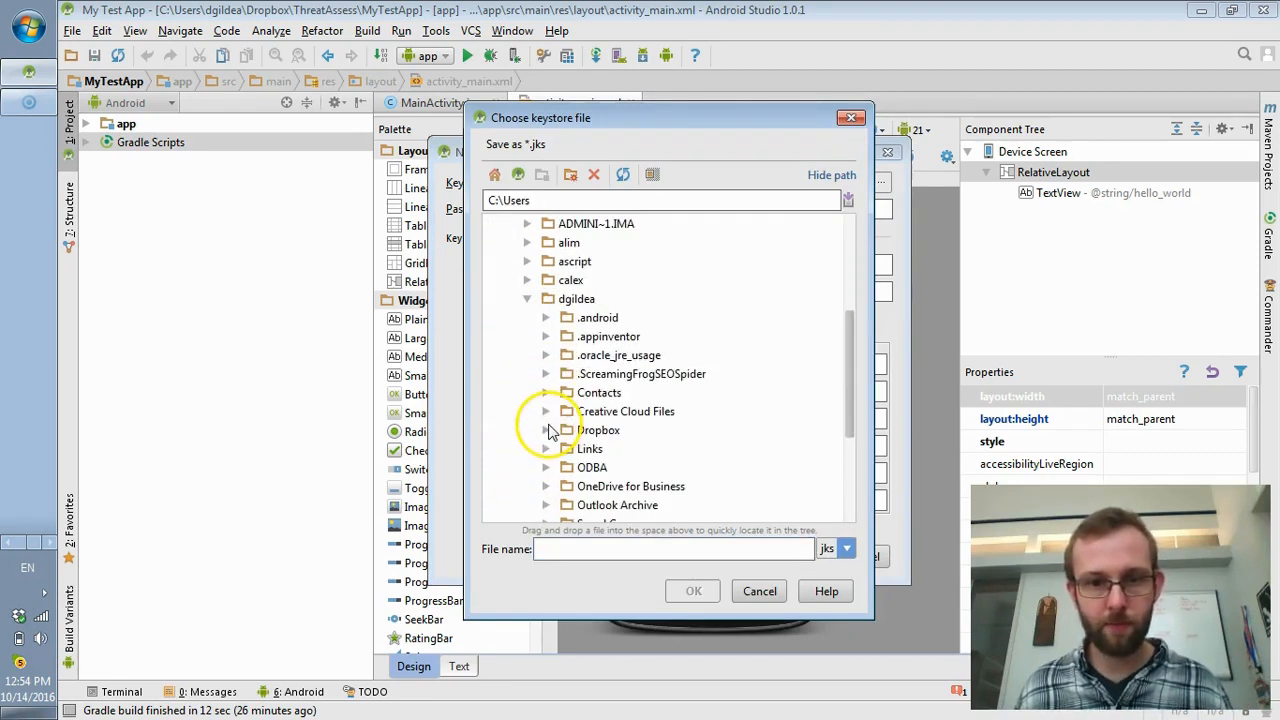
pyautogui.click(560, 432)
pyautogui.click(572, 549)
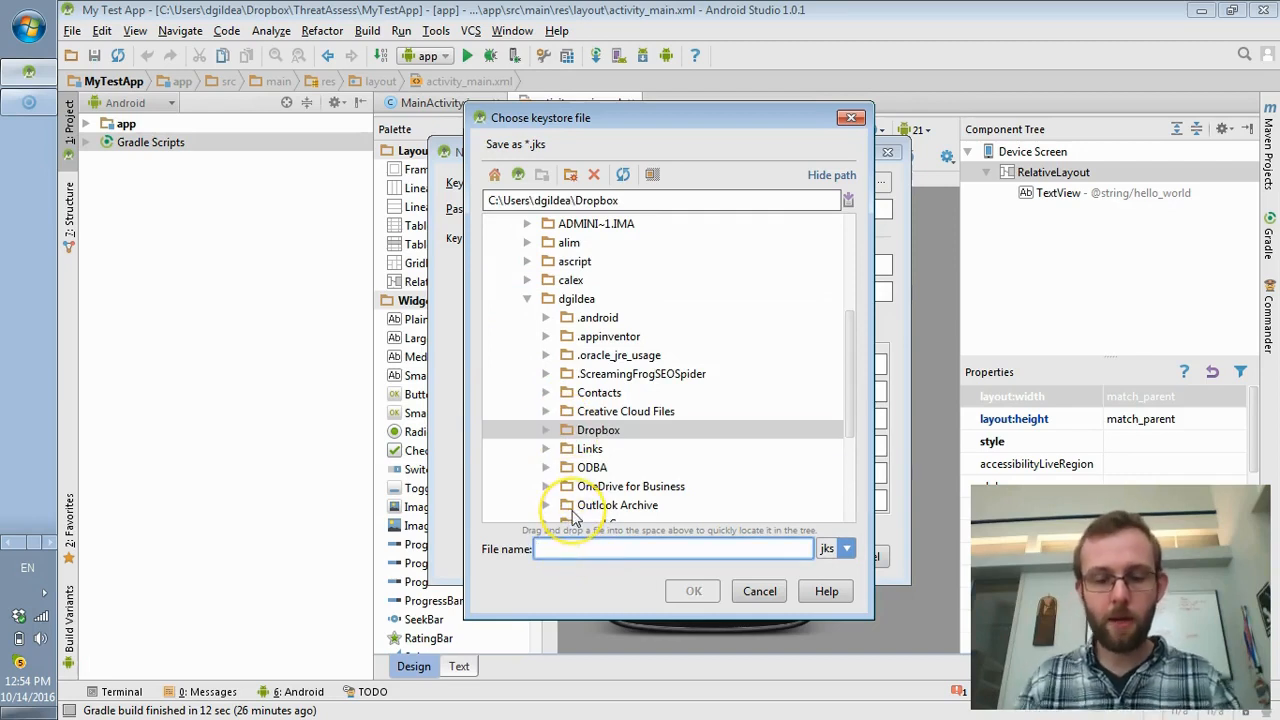
pyautogui.write('keystpre')
pyautogui.click(693, 591)
pyautogui.click(731, 182)
pyautogui.click(640, 217)
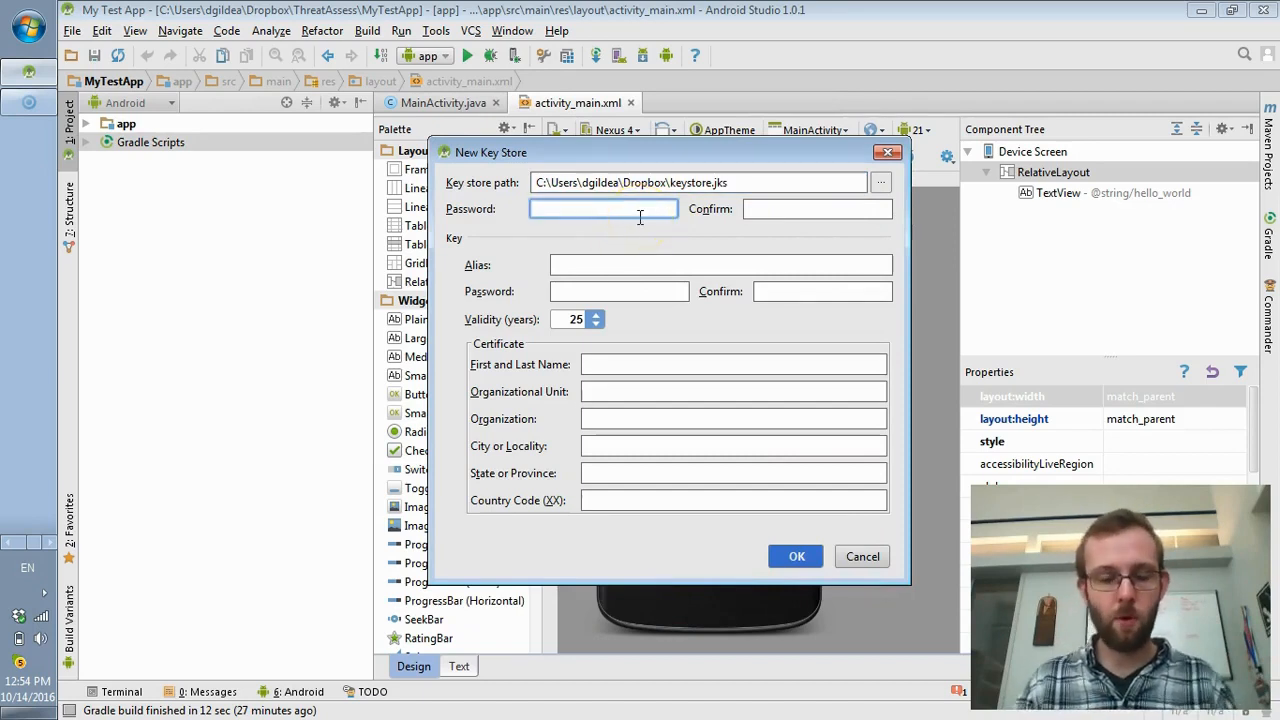
# - Enter and confirm the keystore password, set alias MyAndroidKey, and enter and confirm the key password
pyautogui.write('password')
pyautogui.press('Tab')
pyautogui.write('password')
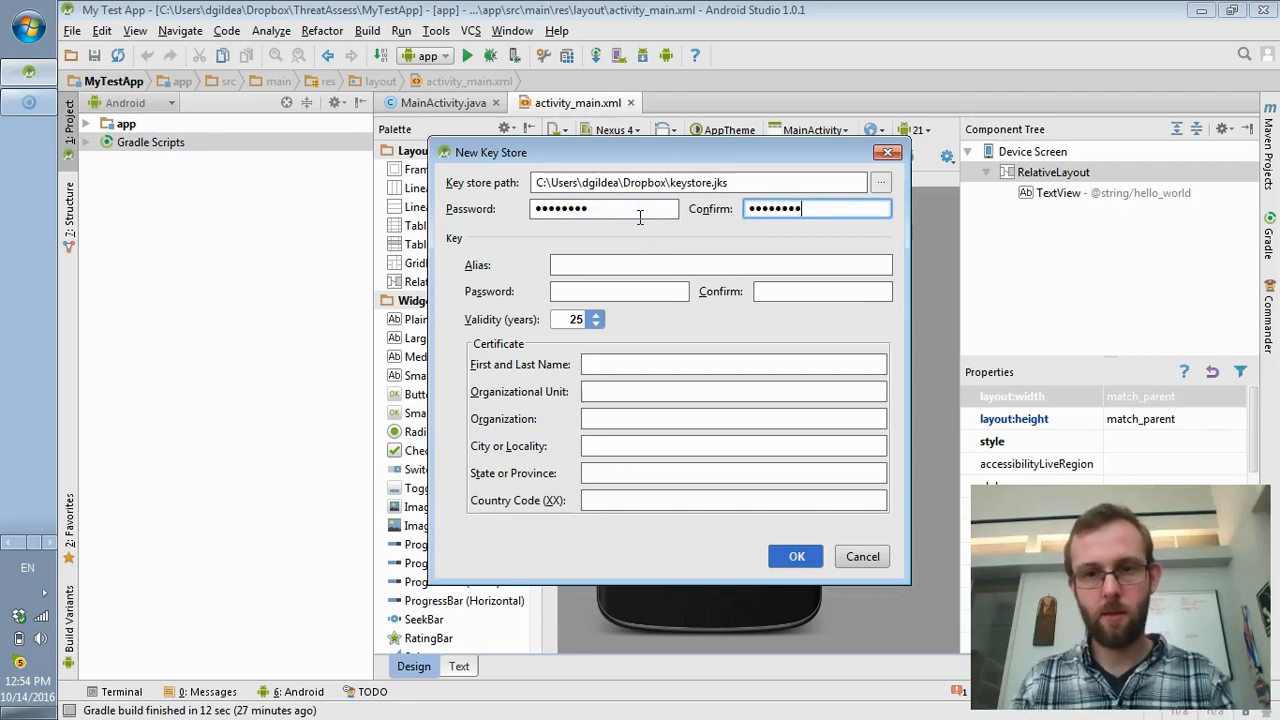
pyautogui.click(676, 262)
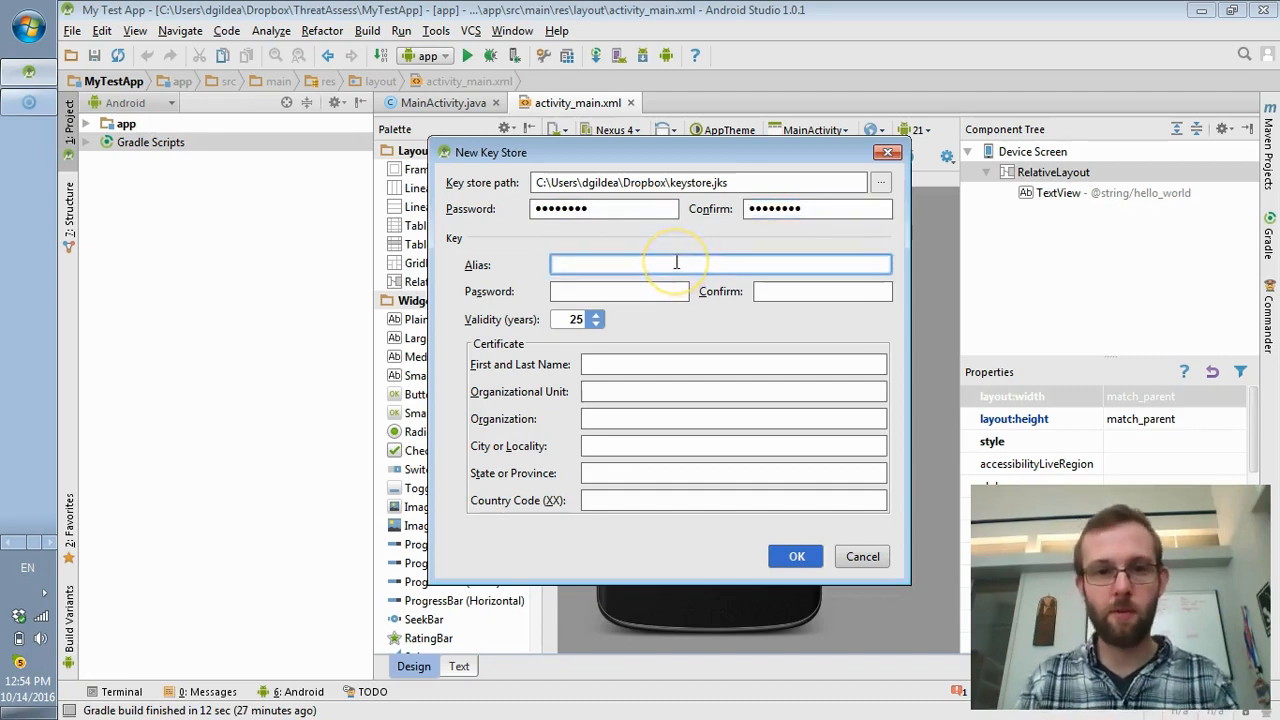
pyautogui.write('MyAndroidKey')
pyautogui.press('Tab')
pyautogui.write('**********')
pyautogui.press('Tab')
pyautogui.write('**********')
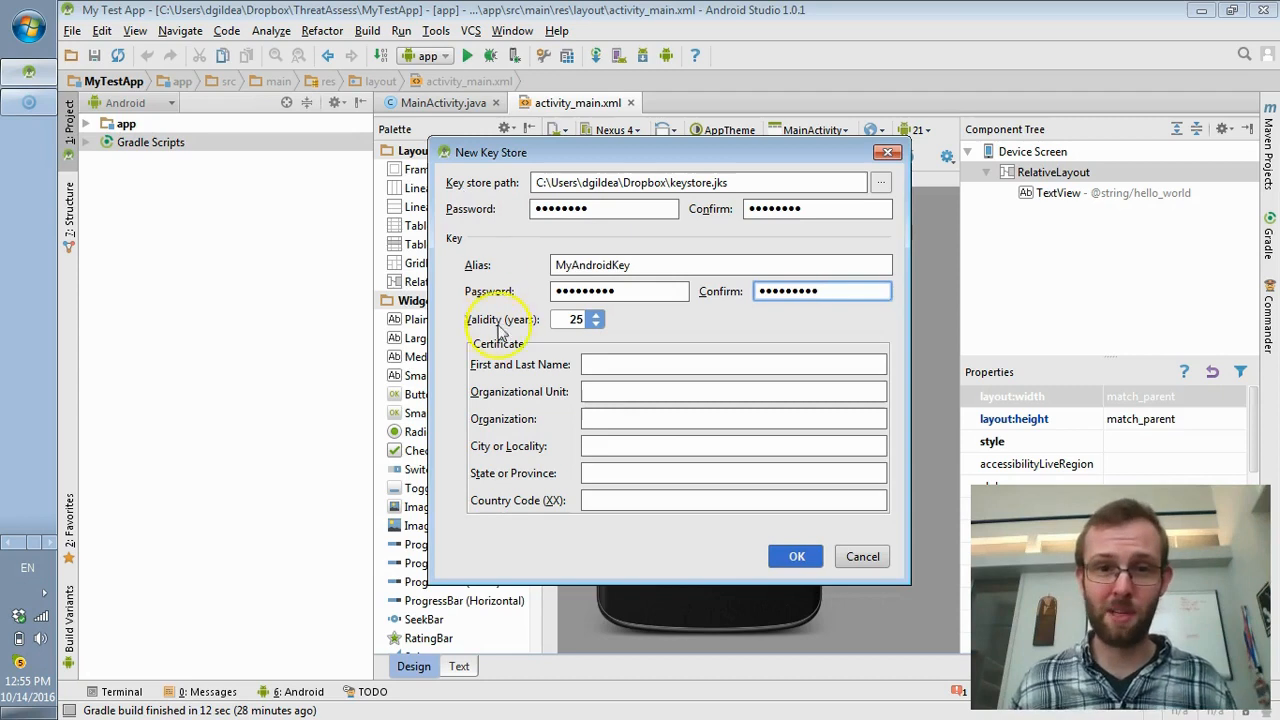
# - Fill in the certificate holder's name and create the key store
pyautogui.click(600, 365)
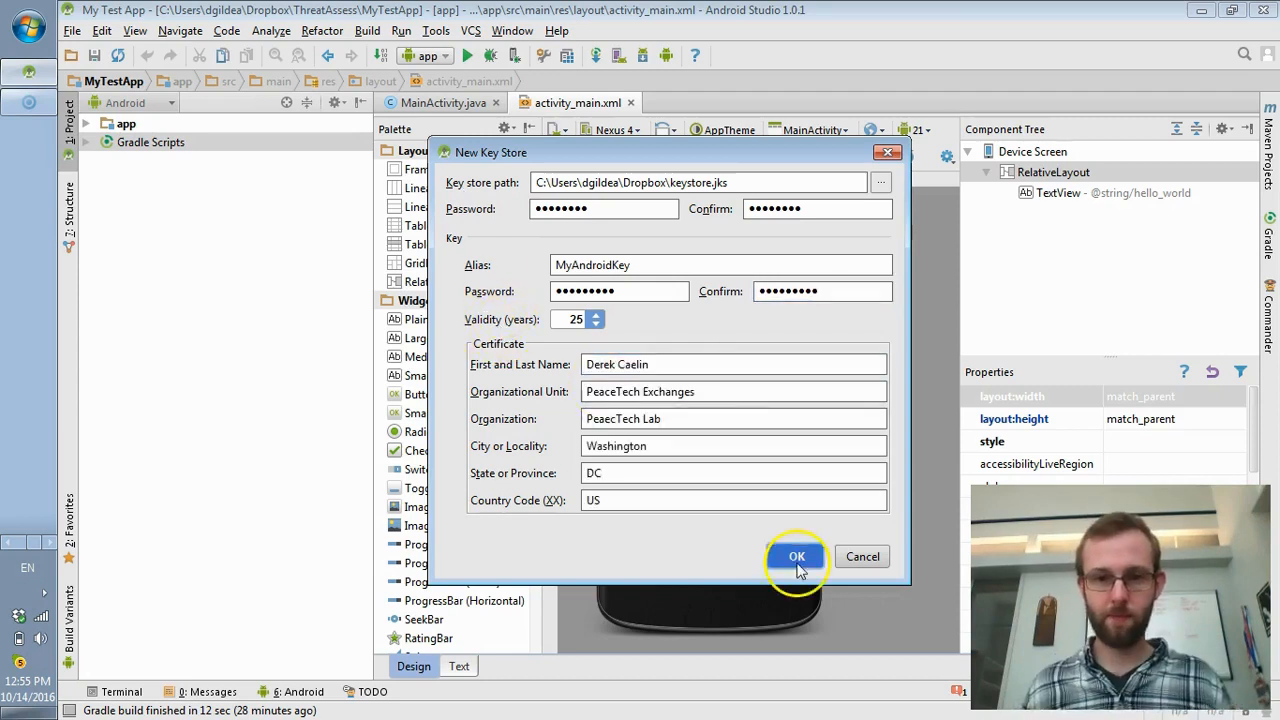
pyautogui.click(797, 560)
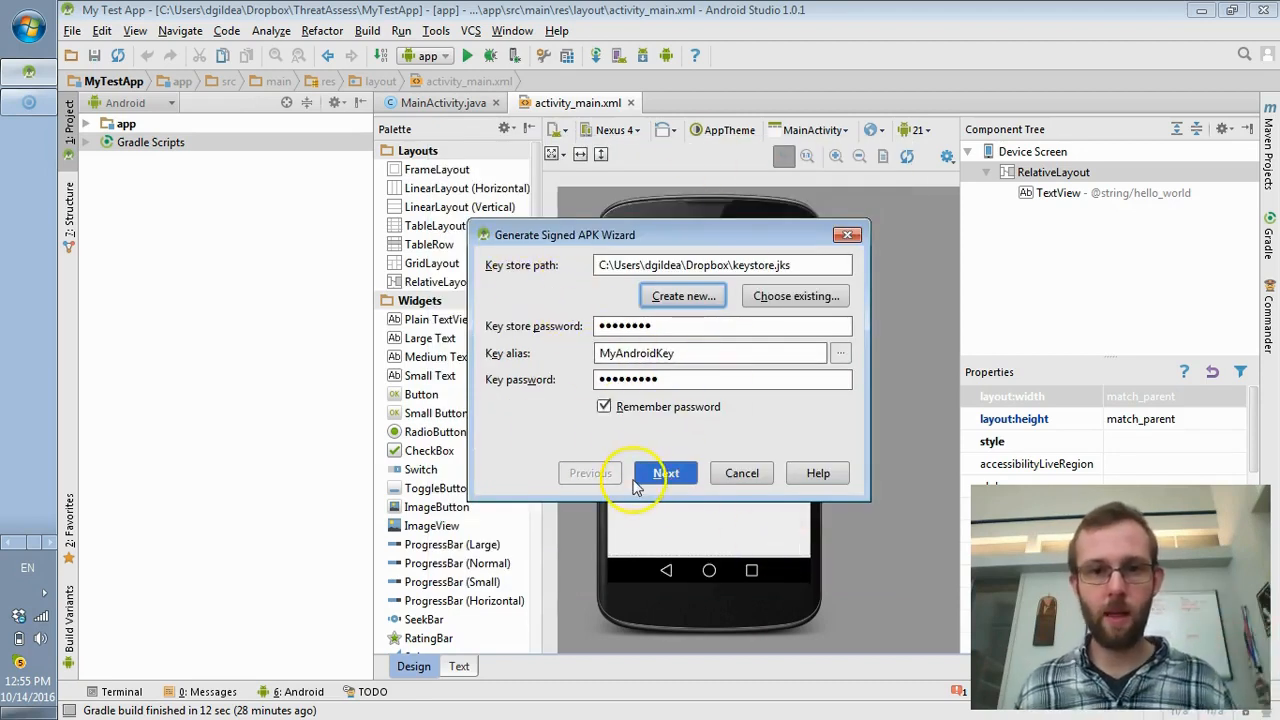
# - Build the signed APK with the release build type
pyautogui.click(663, 477)
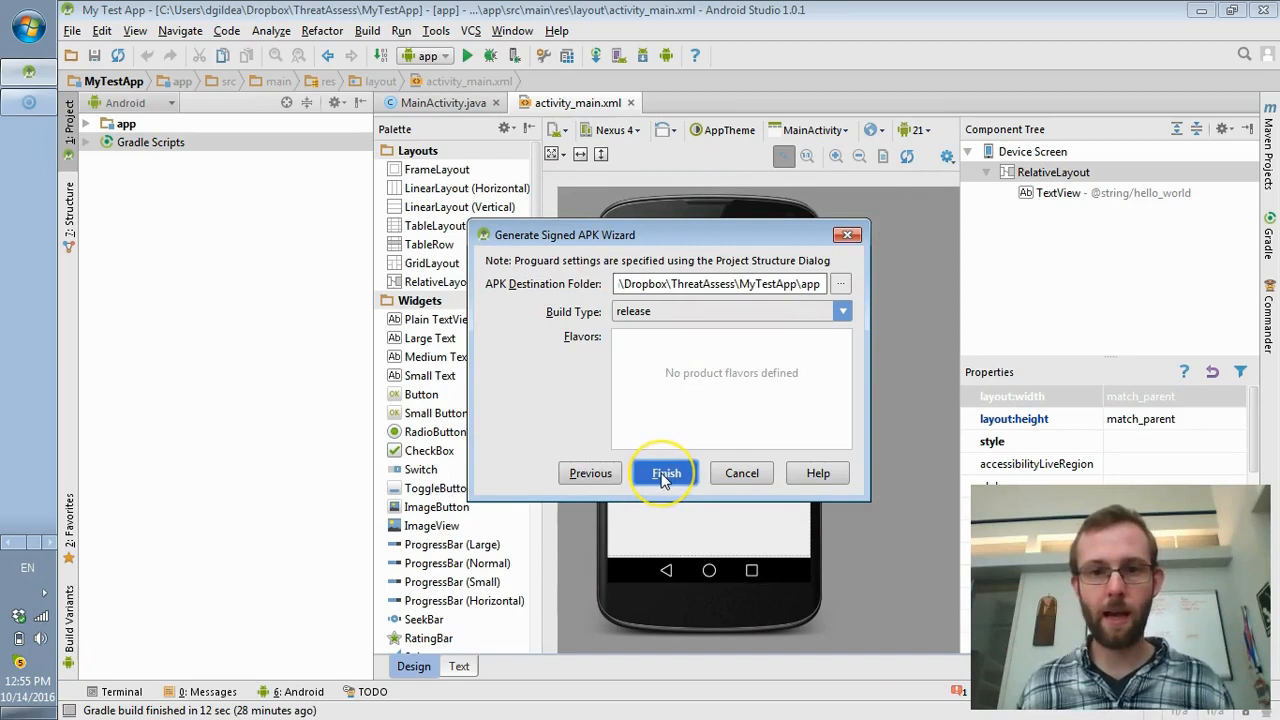
pyautogui.click(655, 312)
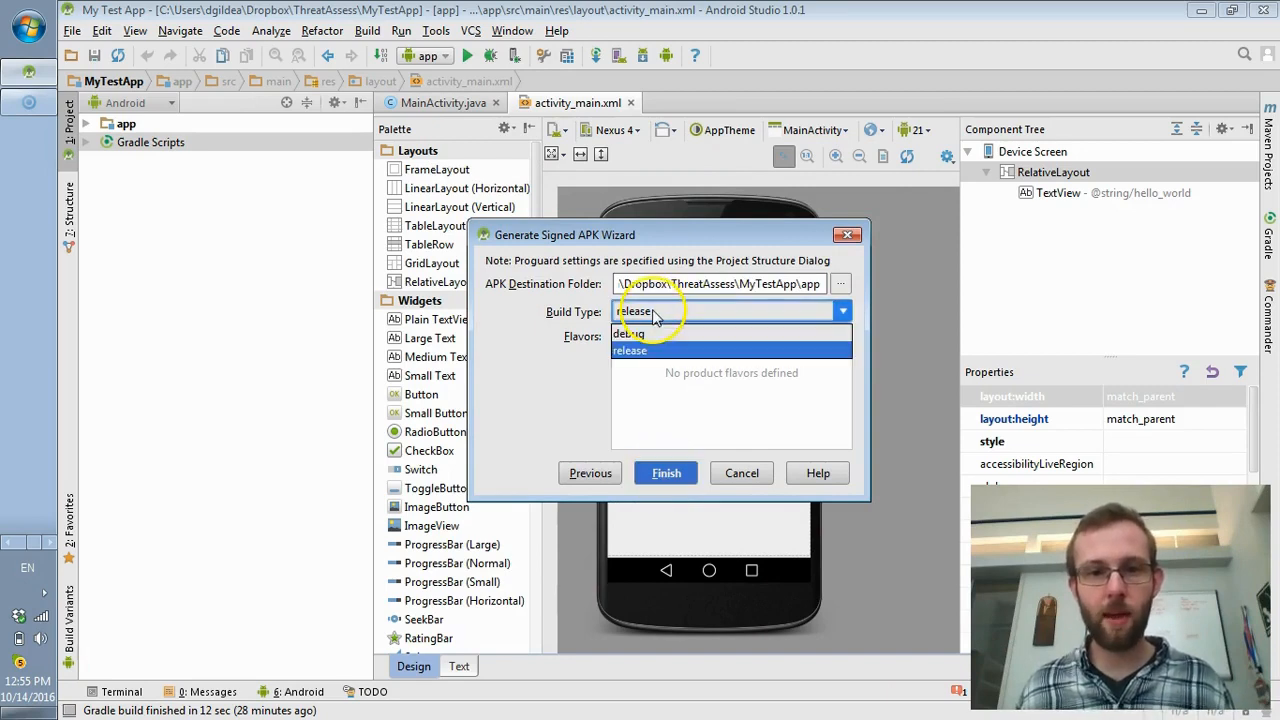
pyautogui.click(662, 350)
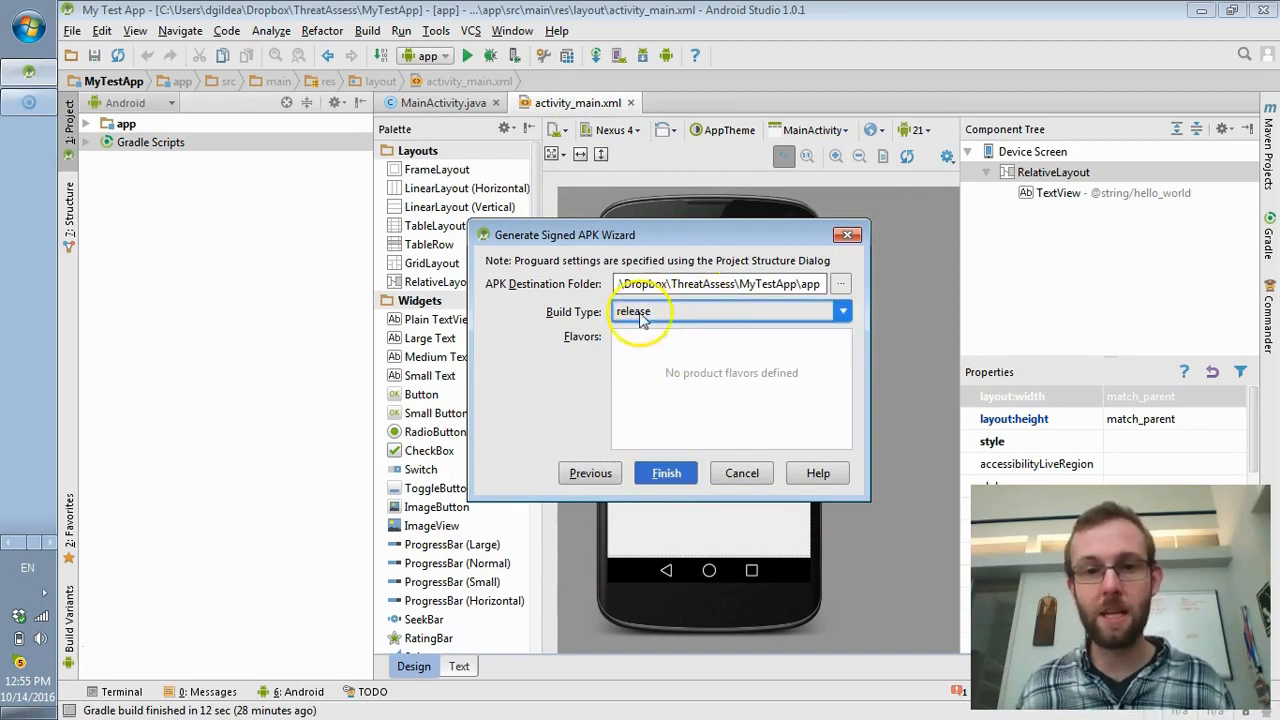
pyautogui.click(643, 316)
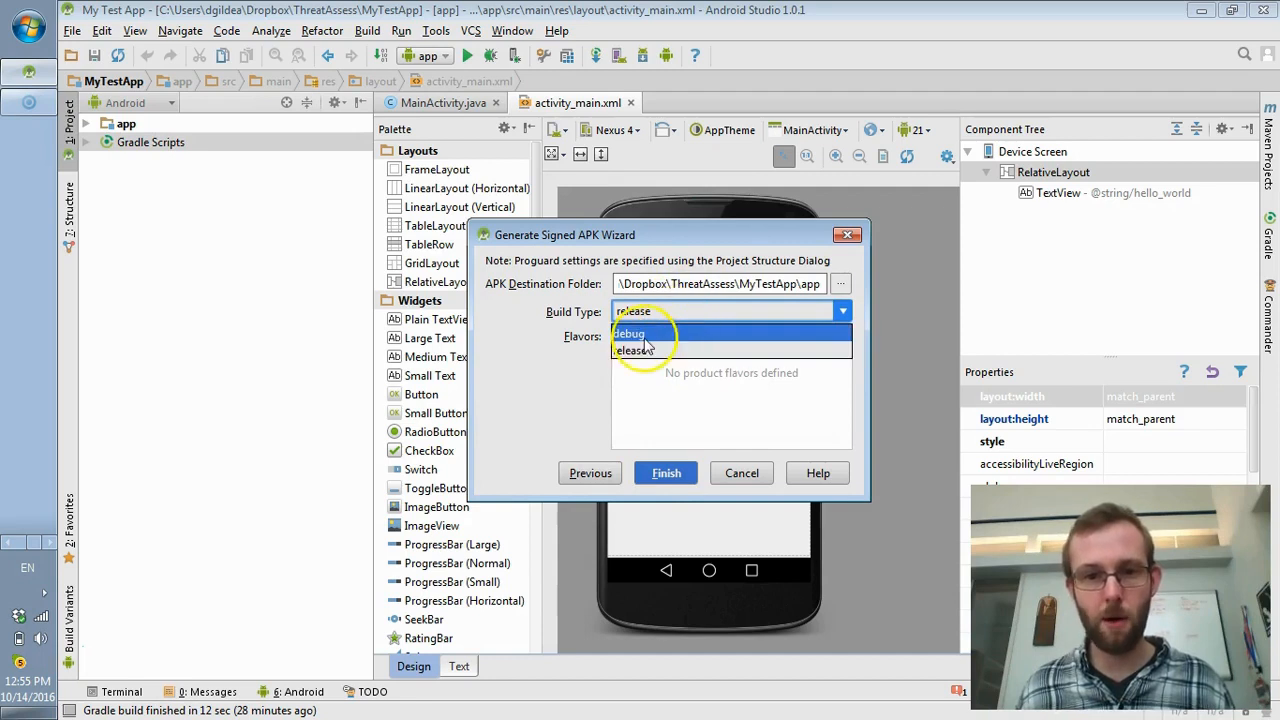
pyautogui.click(645, 350)
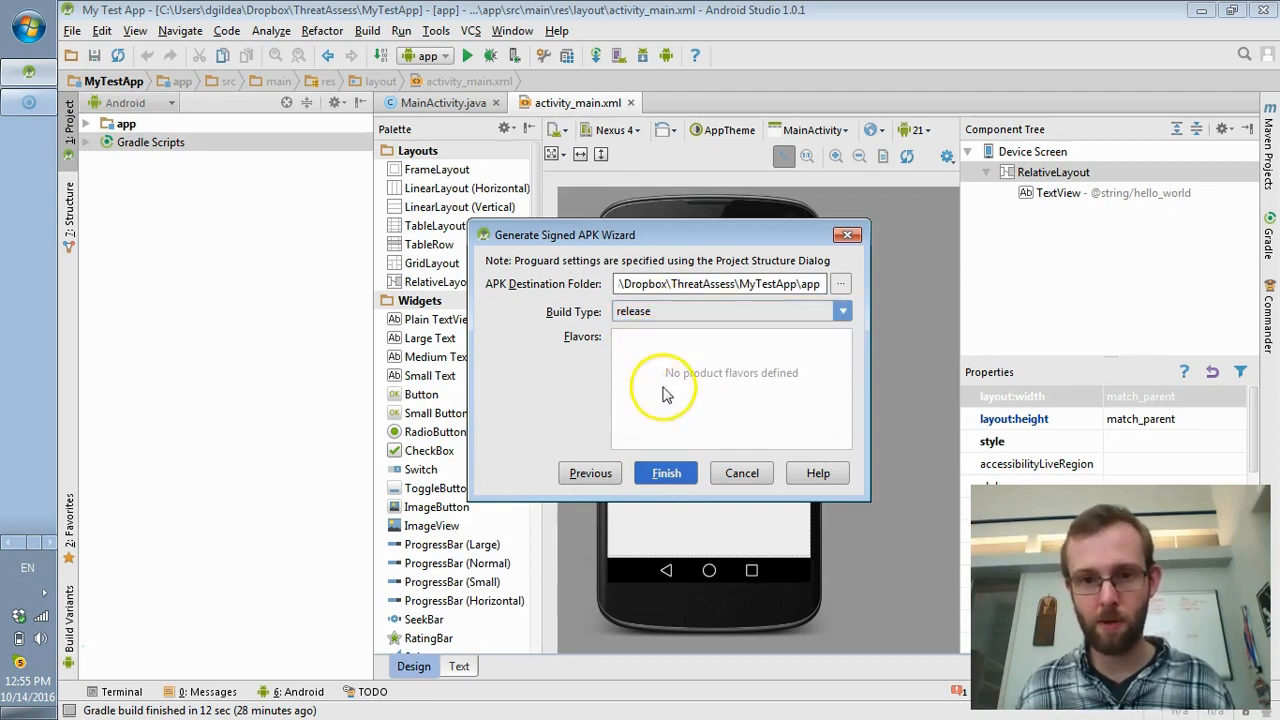
pyautogui.click(668, 472)
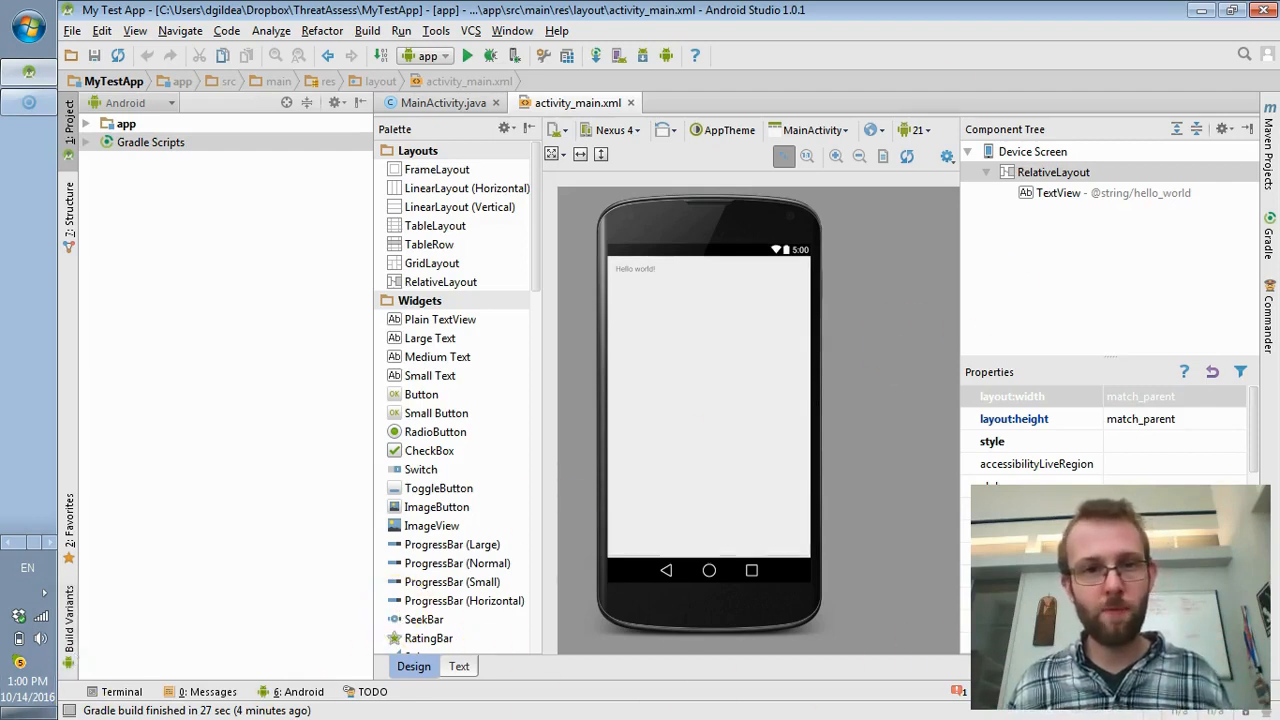
pyautogui.rightClick(126, 124)
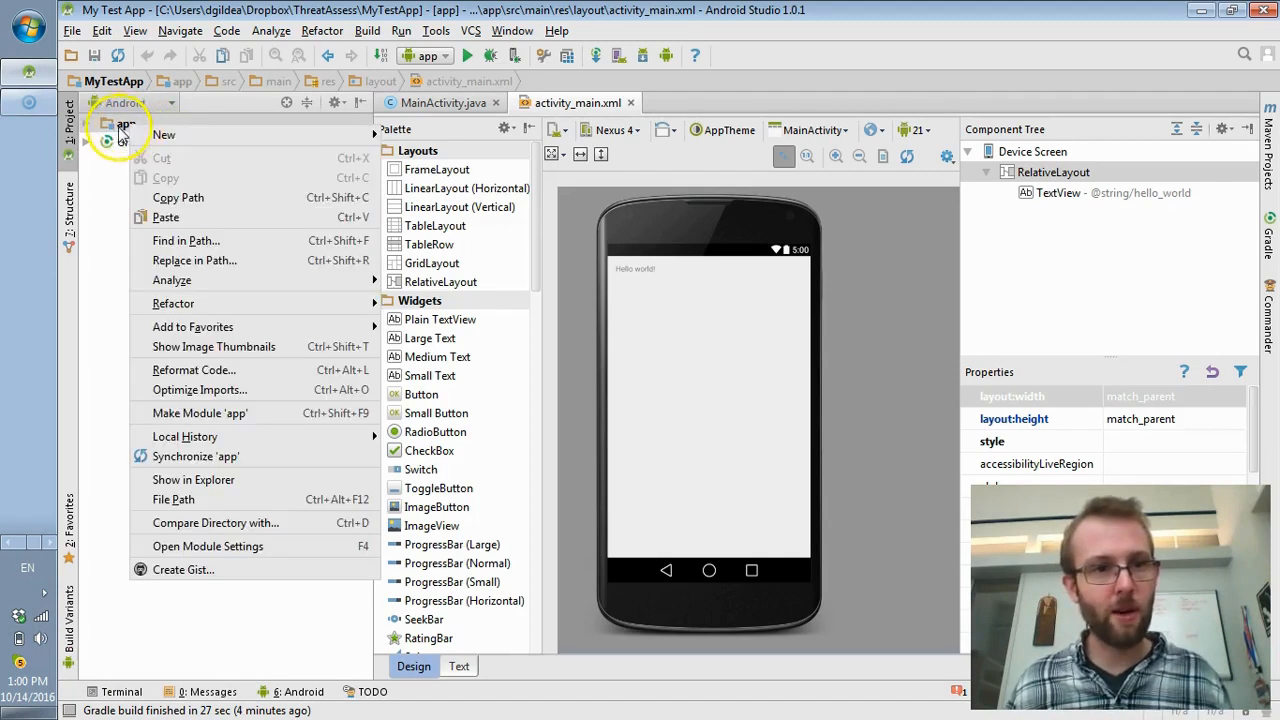
# - In the app module's settings, replace the old signing entries with a fresh 'config' signing configuration
pyautogui.click(199, 548)
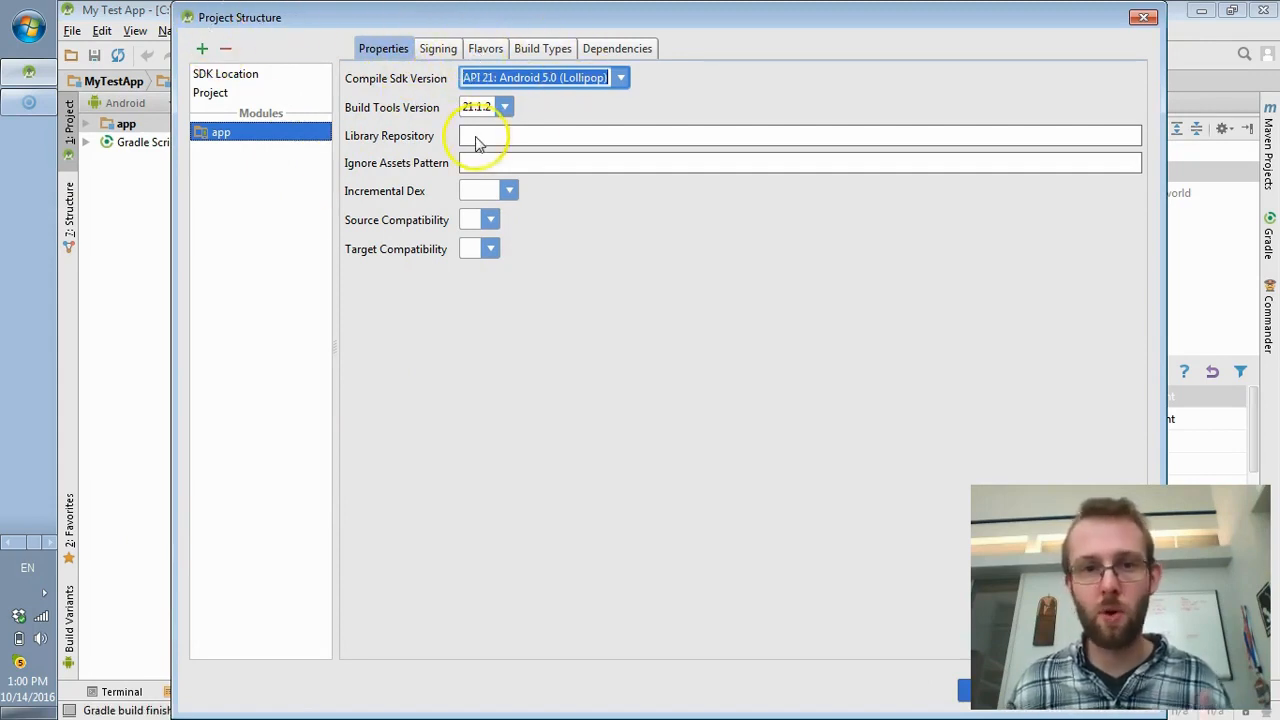
pyautogui.click(438, 48)
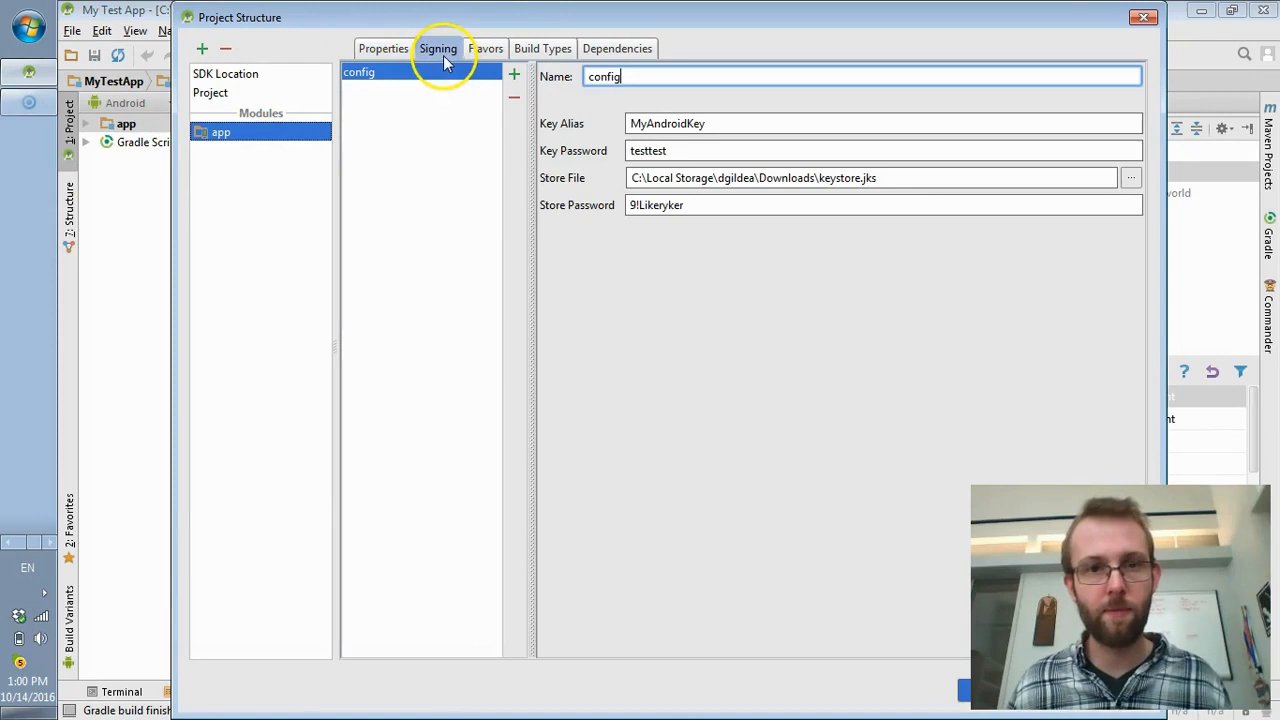
pyautogui.click(514, 75)
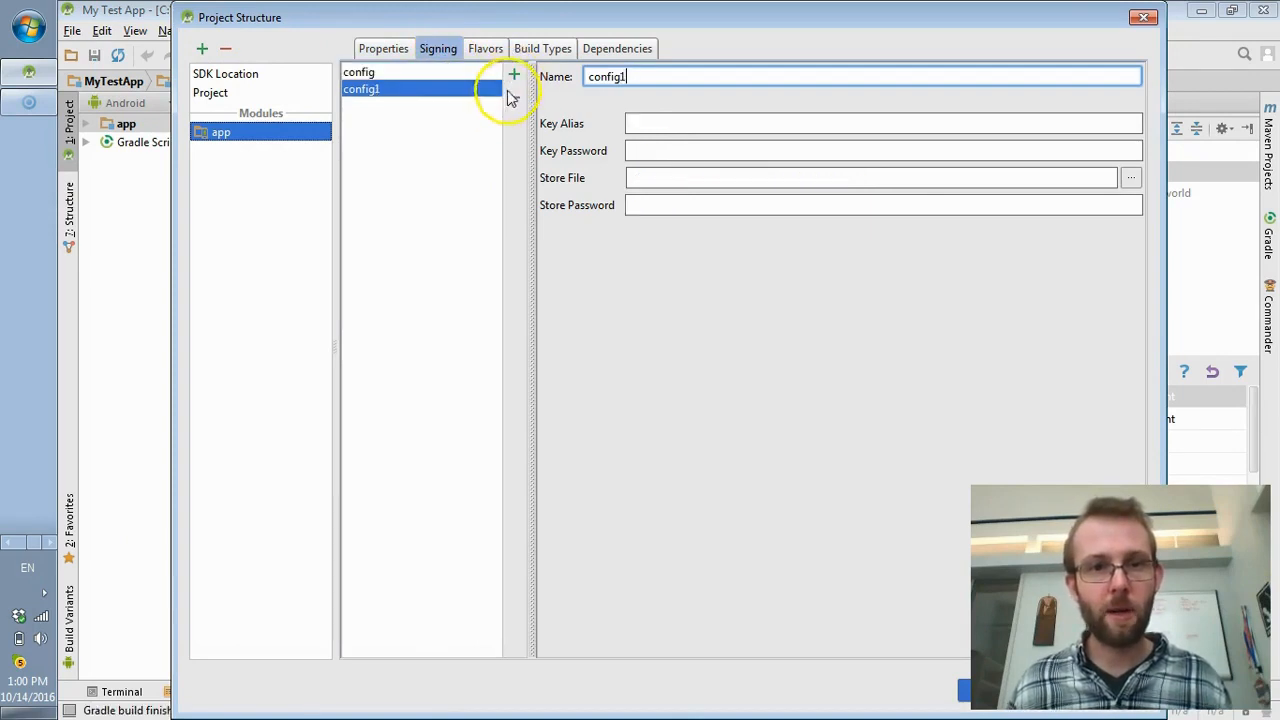
pyautogui.click(417, 74)
pyautogui.click(514, 97)
pyautogui.click(514, 97)
pyautogui.click(514, 75)
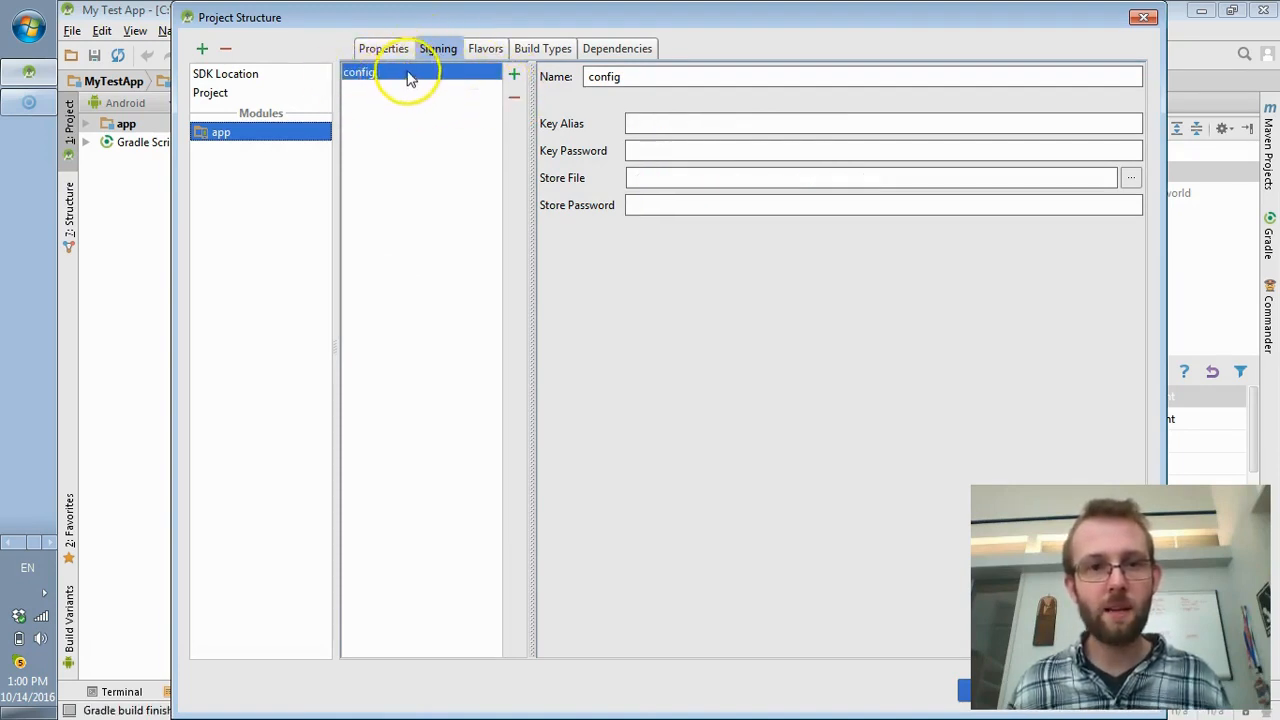
# - Set the config's key alias to MyAndroidKey and enter its key password
pyautogui.click(638, 124)
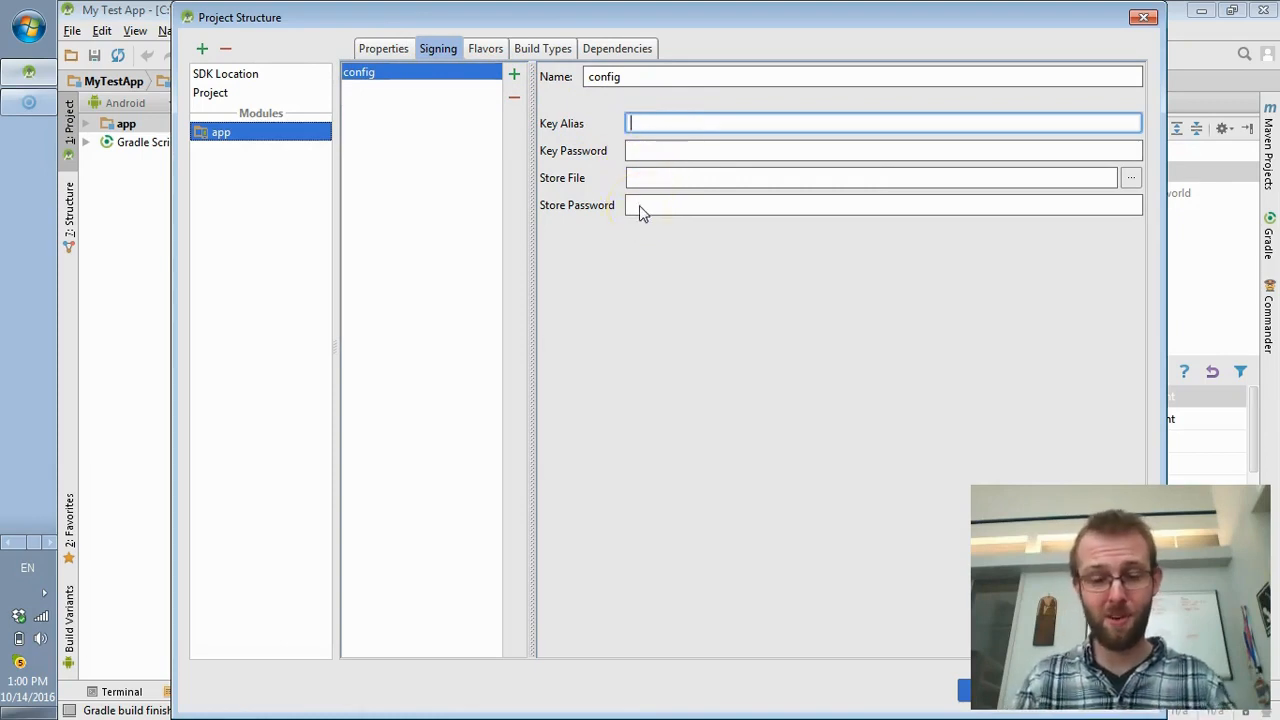
pyautogui.write('A')
pyautogui.press('BackSpace')
pyautogui.write('MyAndroidKEy')
pyautogui.press('BackSpace')
pyautogui.press('BackSpace')
pyautogui.write('ey')
pyautogui.press('Tab')
pyautogui.write('testtest')
pyautogui.press('Tab')
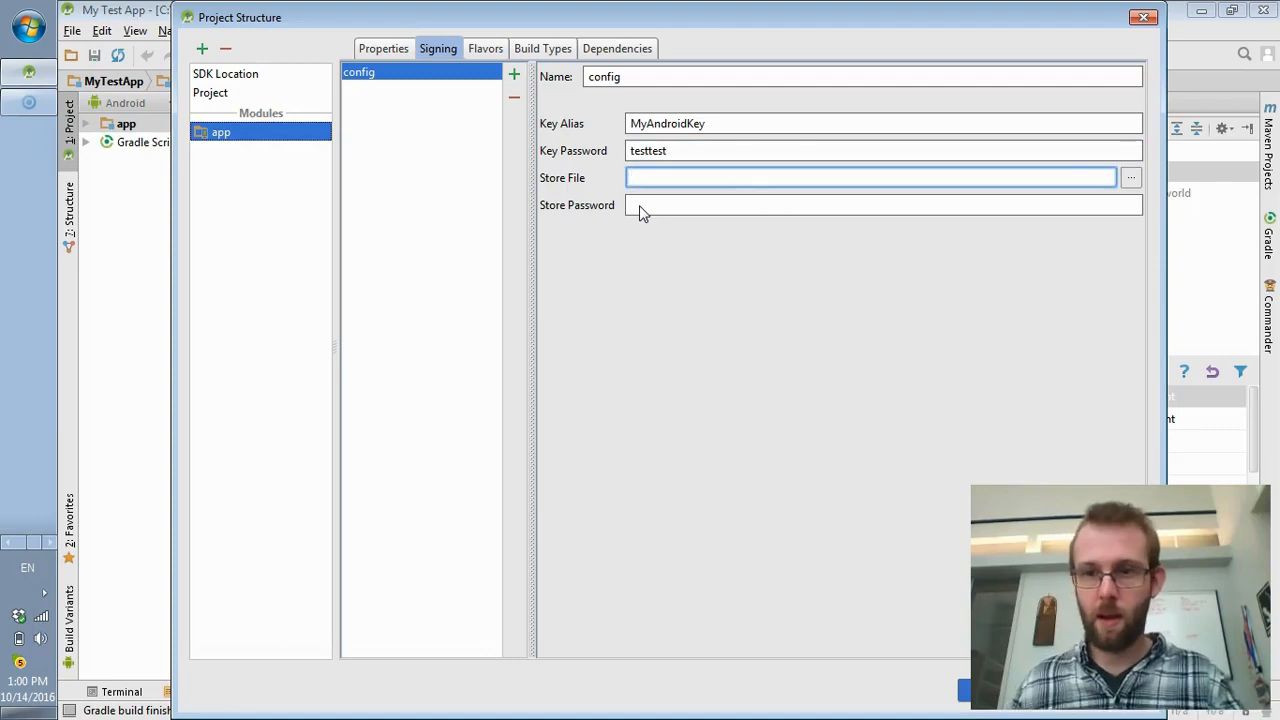
pyautogui.click(1131, 177)
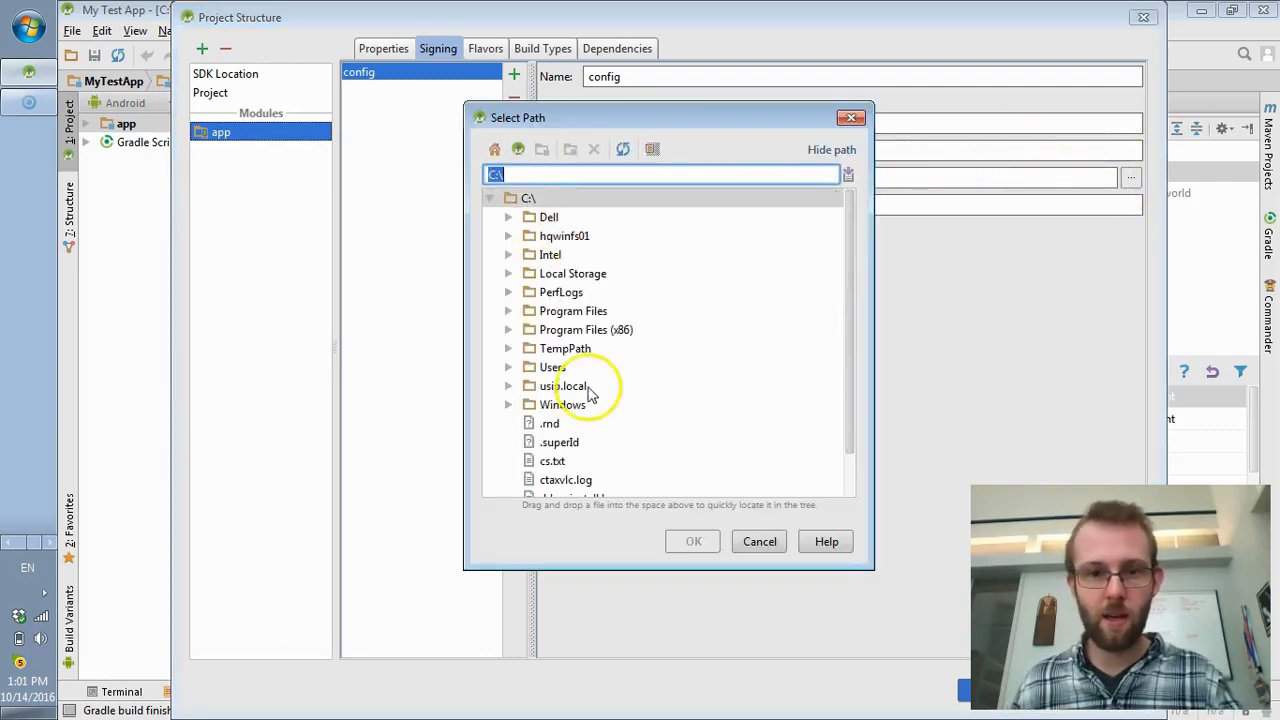
# - Point the signing config's store file to Dropbox\keystore.jks and enter the store password
pyautogui.click(508, 367)
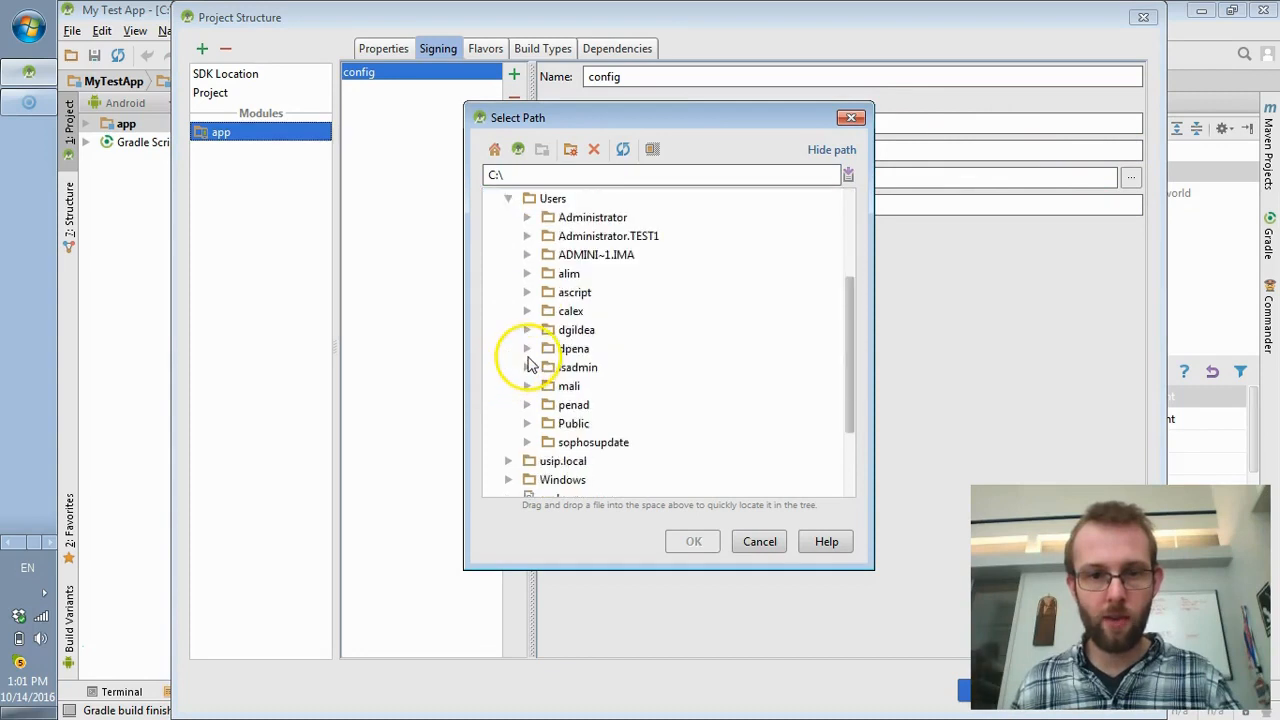
pyautogui.click(527, 330)
pyautogui.scroll(-2, 557, 388)
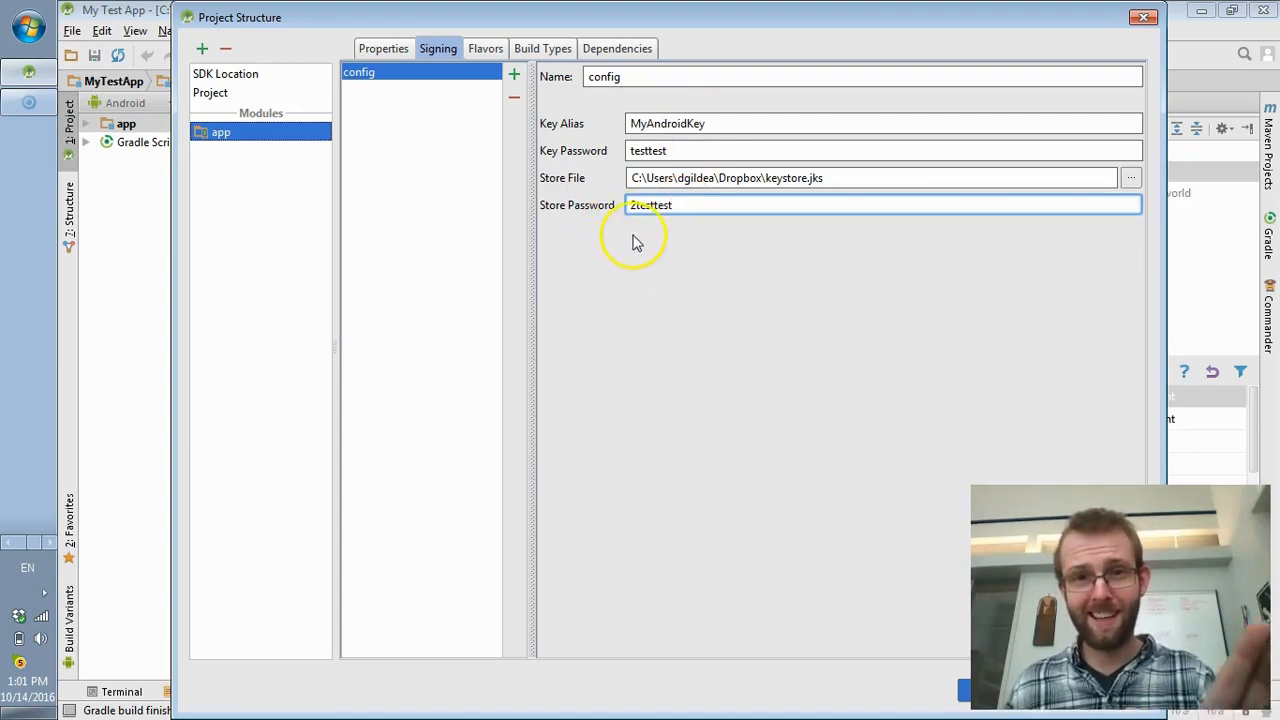
pyautogui.doubleClick(645, 151)
pyautogui.moveTo(637, 205); pyautogui.dragTo(691, 209)
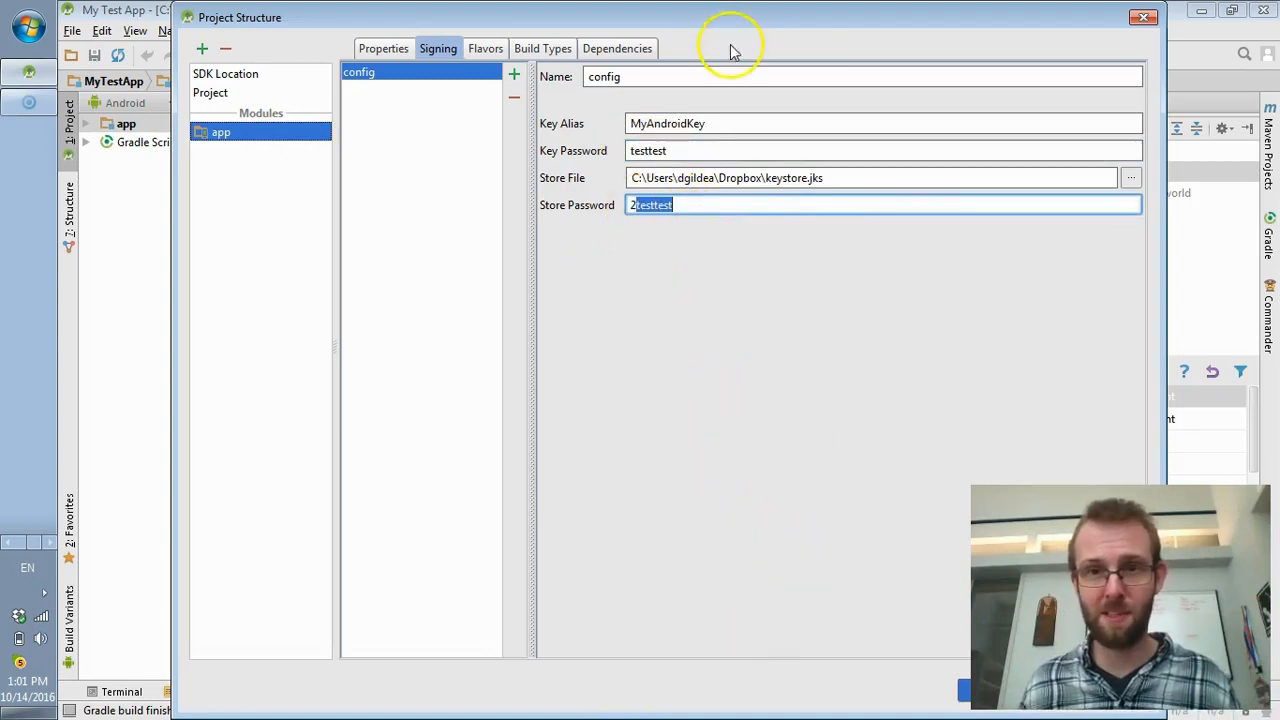
pyautogui.moveTo(756, 20); pyautogui.dragTo(672, 22)
pyautogui.click(903, 692)
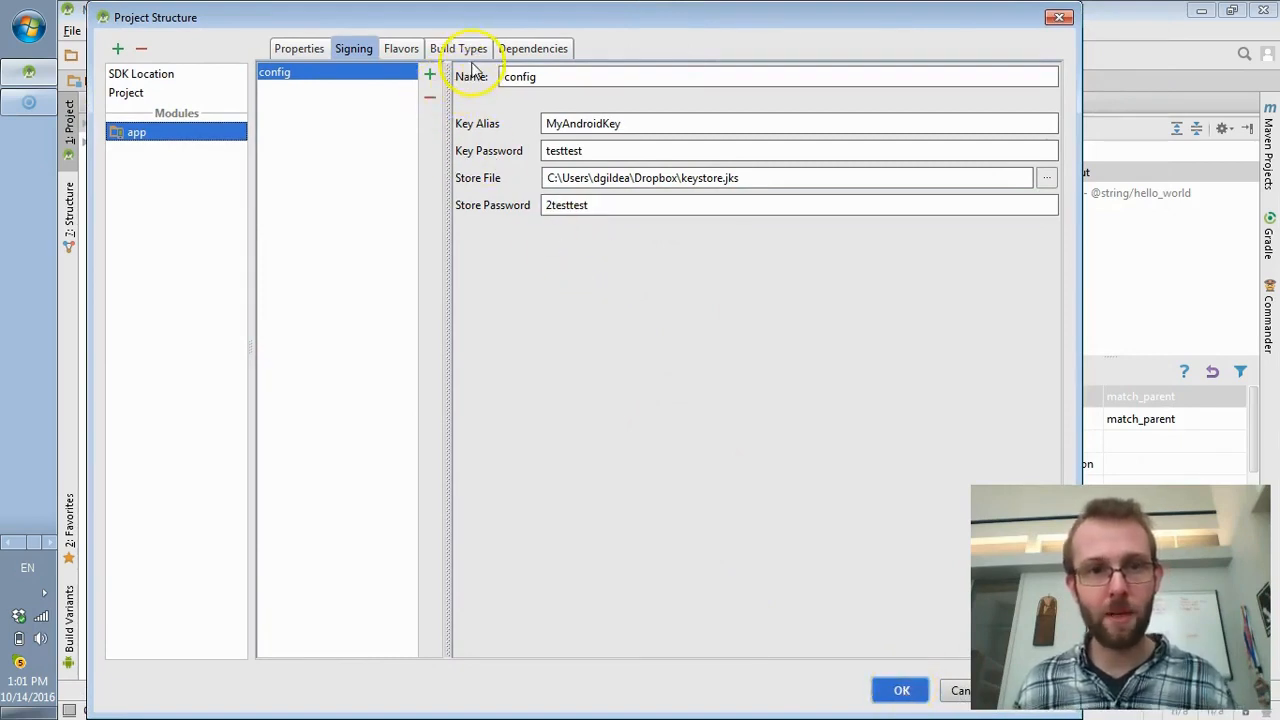
# - Set Zip Align Enabled to true for the debug build type and apply the Project Structure changes
pyautogui.click(446, 50)
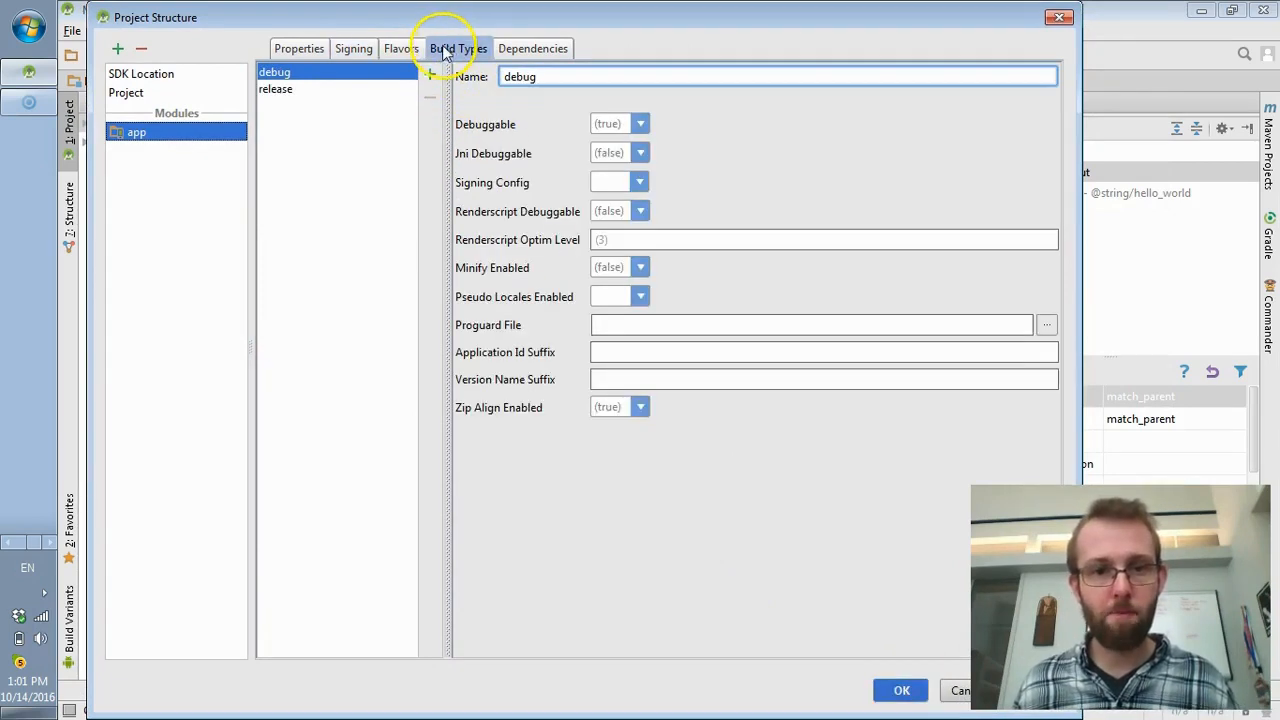
pyautogui.moveTo(448, 407); pyautogui.dragTo(453, 407)
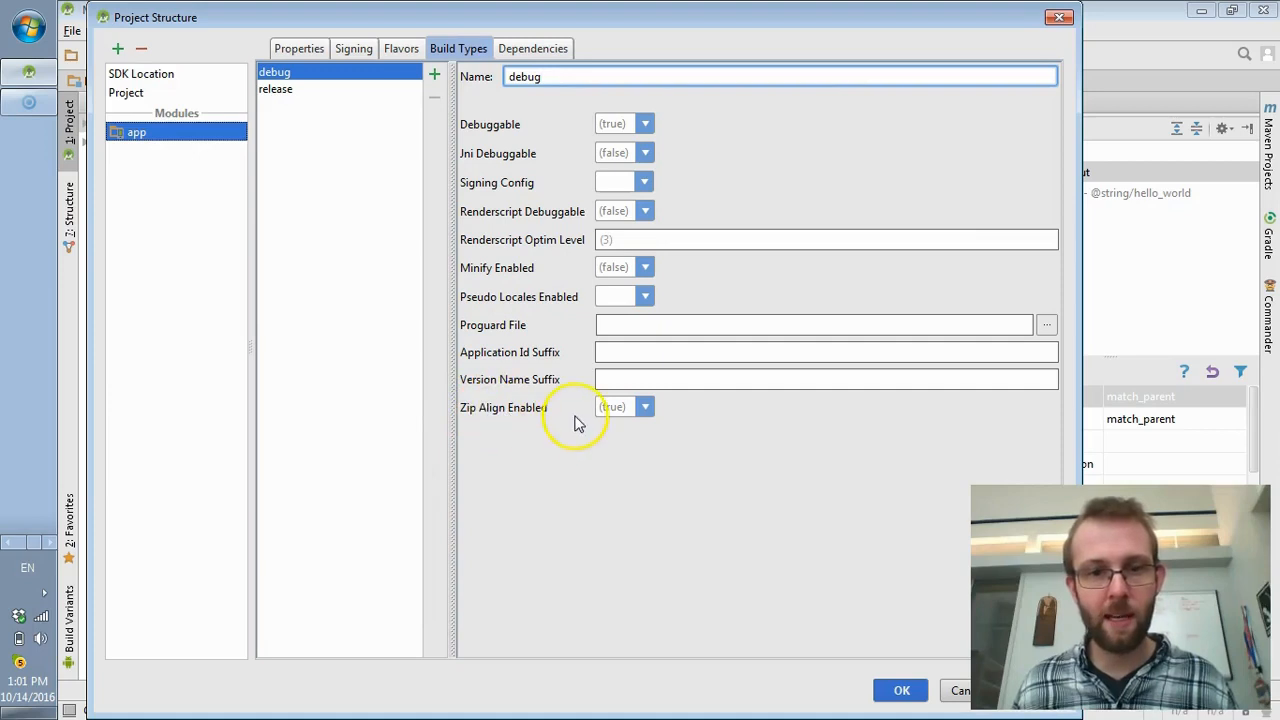
pyautogui.click(645, 407)
pyautogui.click(616, 452)
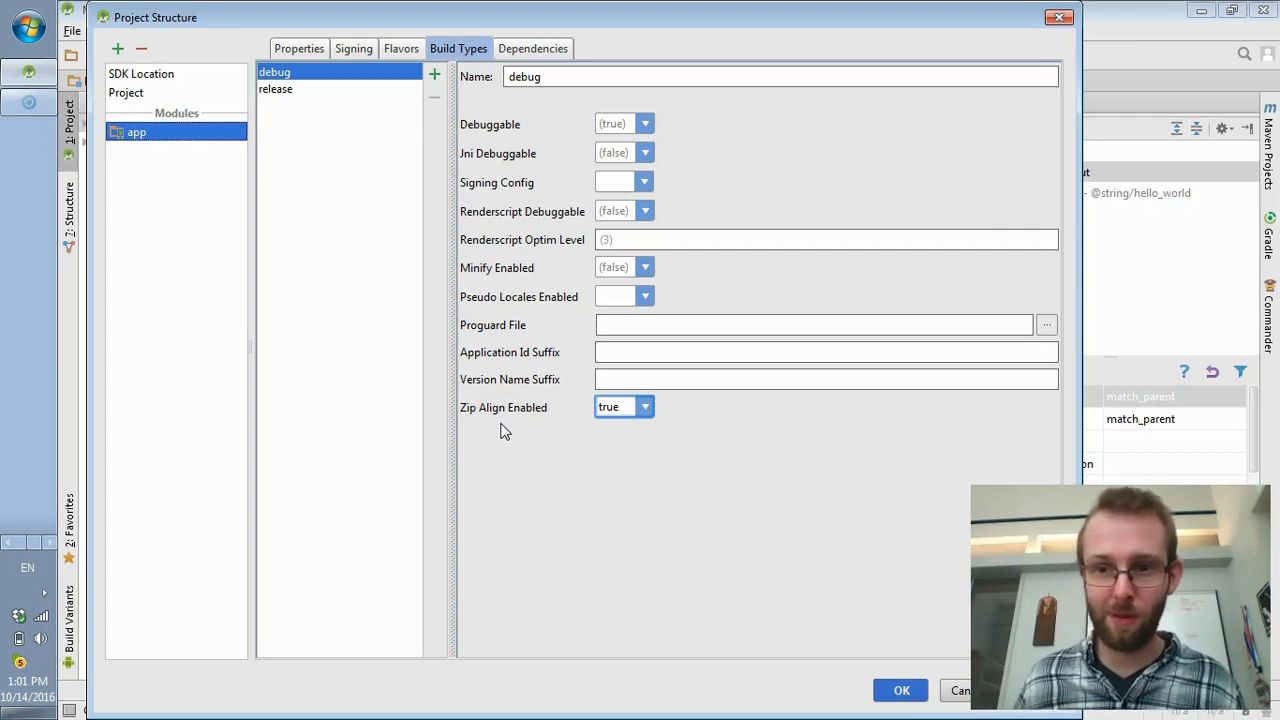
pyautogui.click(901, 690)
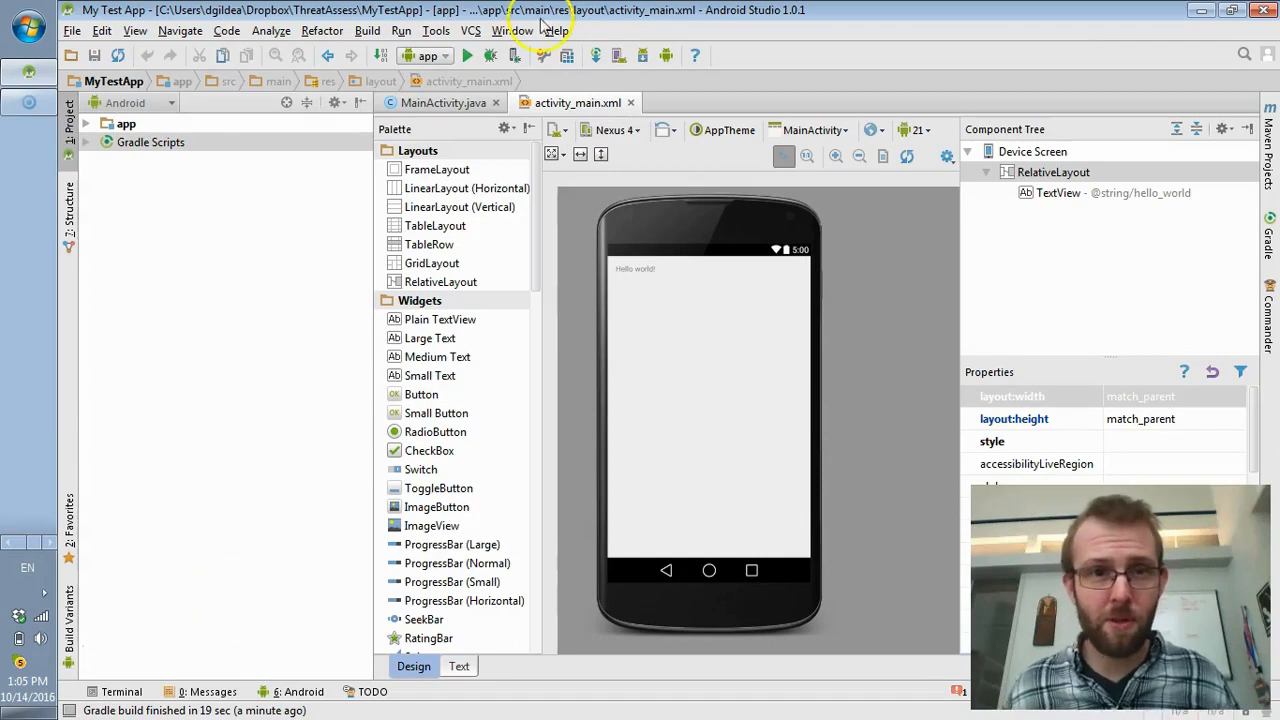
# - Generate a signed APK with the existing key store and the release build type
pyautogui.click(390, 37)
pyautogui.click(367, 31)
pyautogui.click(367, 31)
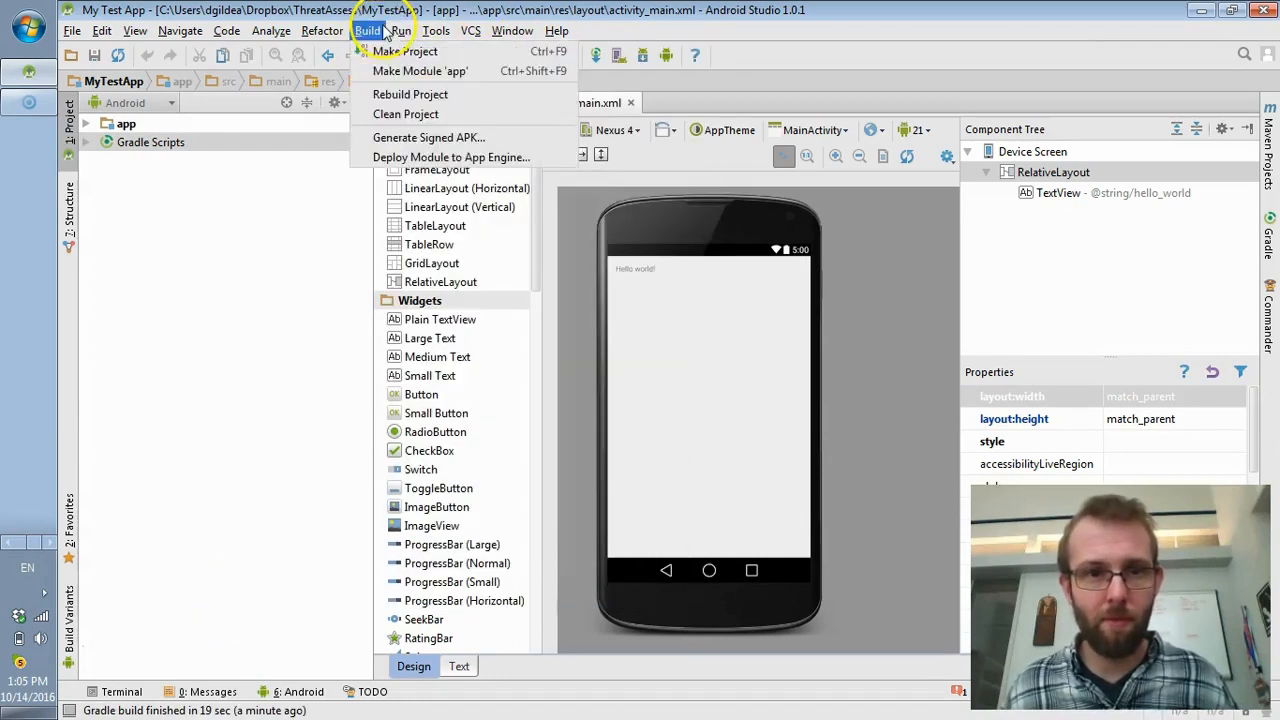
pyautogui.click(414, 137)
pyautogui.click(664, 474)
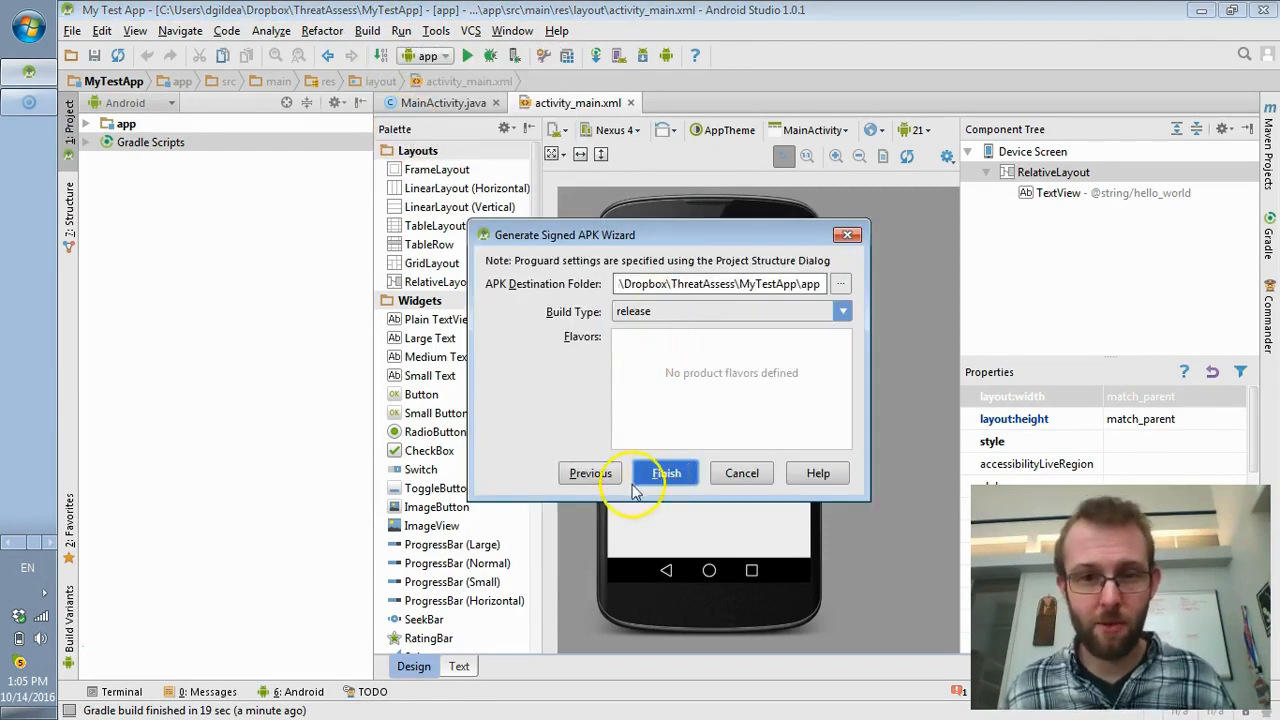
pyautogui.click(664, 474)
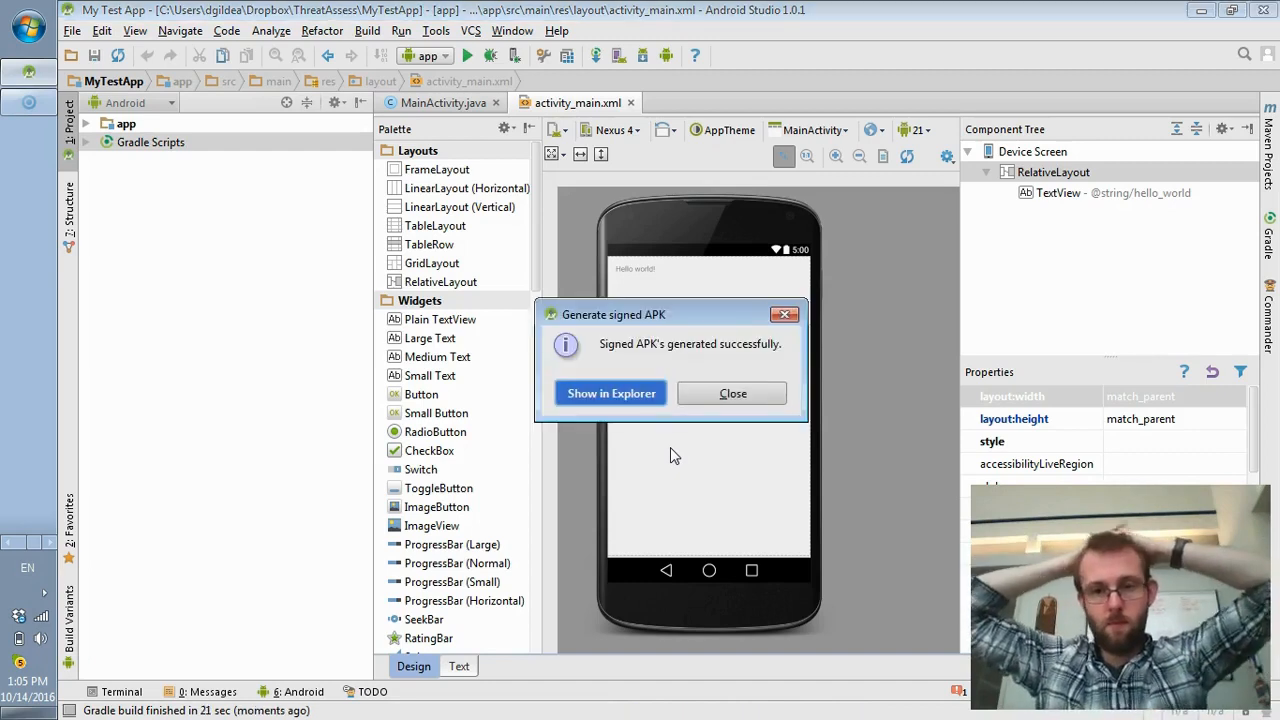
# - Locate app-release.apk in Explorer, then return to the Play Console in Chrome
pyautogui.click(651, 396)
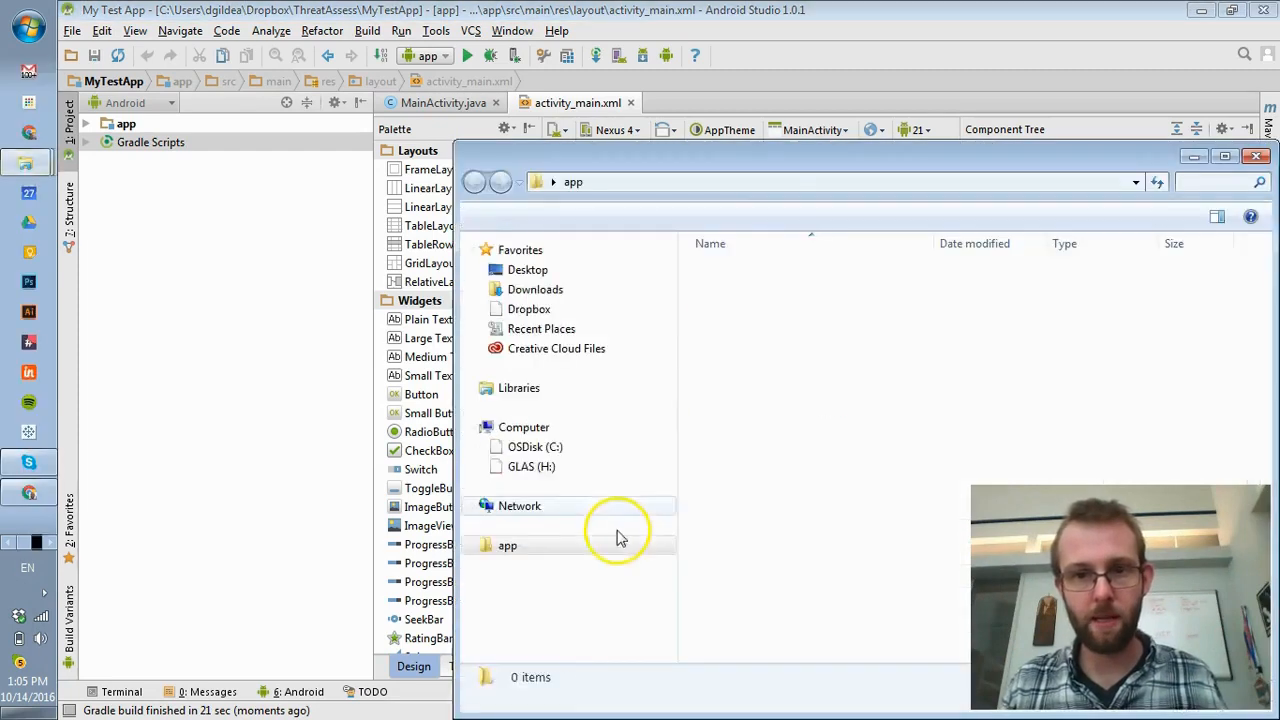
pyautogui.moveTo(749, 163); pyautogui.dragTo(623, 31)
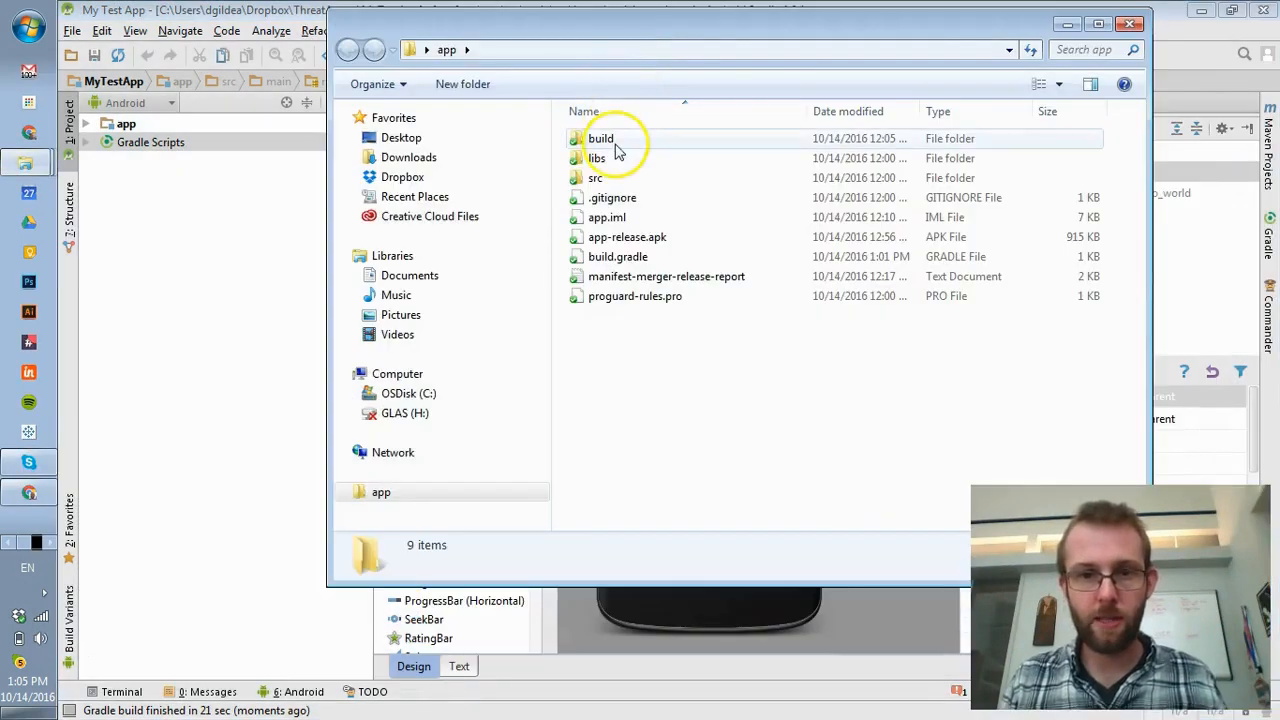
pyautogui.click(603, 242)
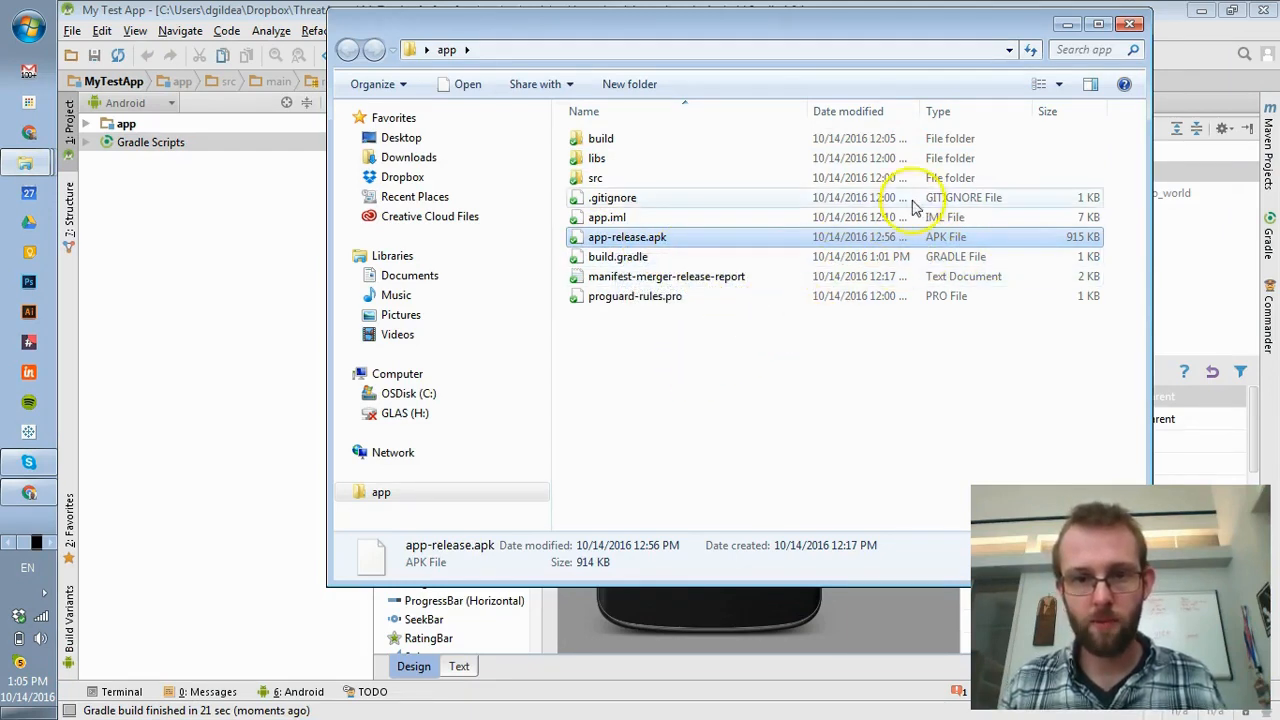
pyautogui.click(1076, 31)
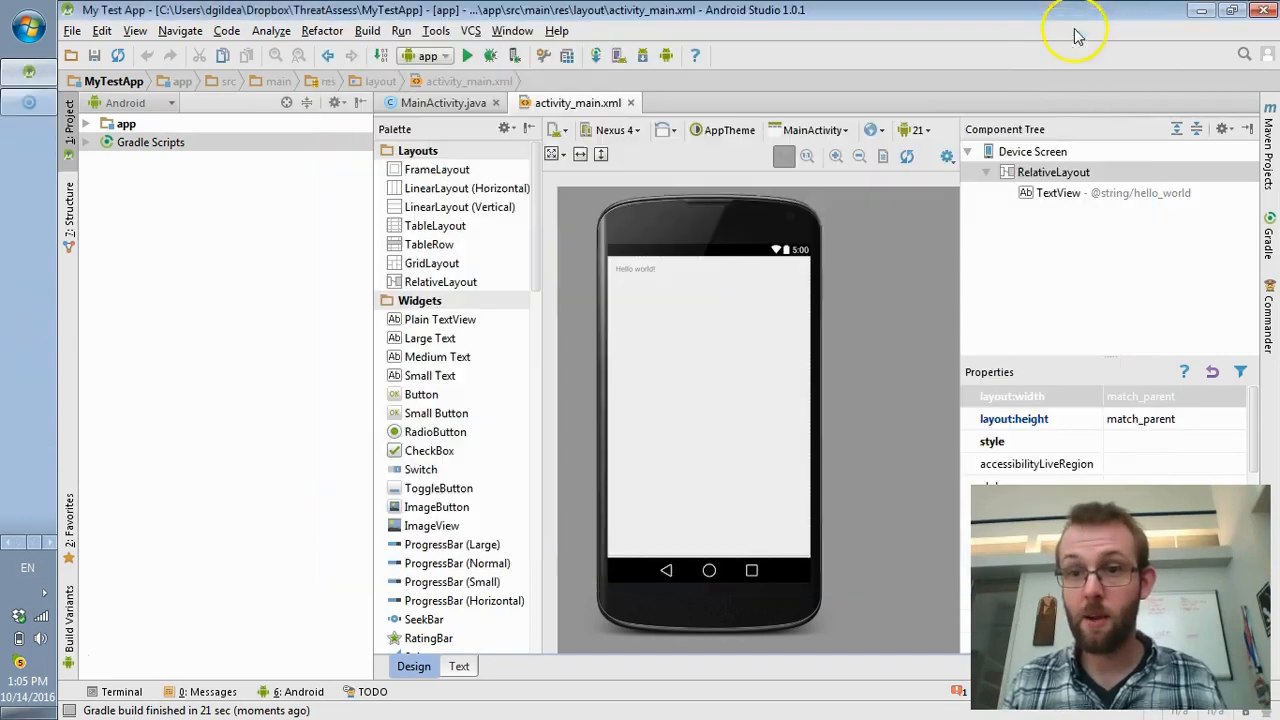
pyautogui.click(1186, 12)
pyautogui.click(1043, 100)
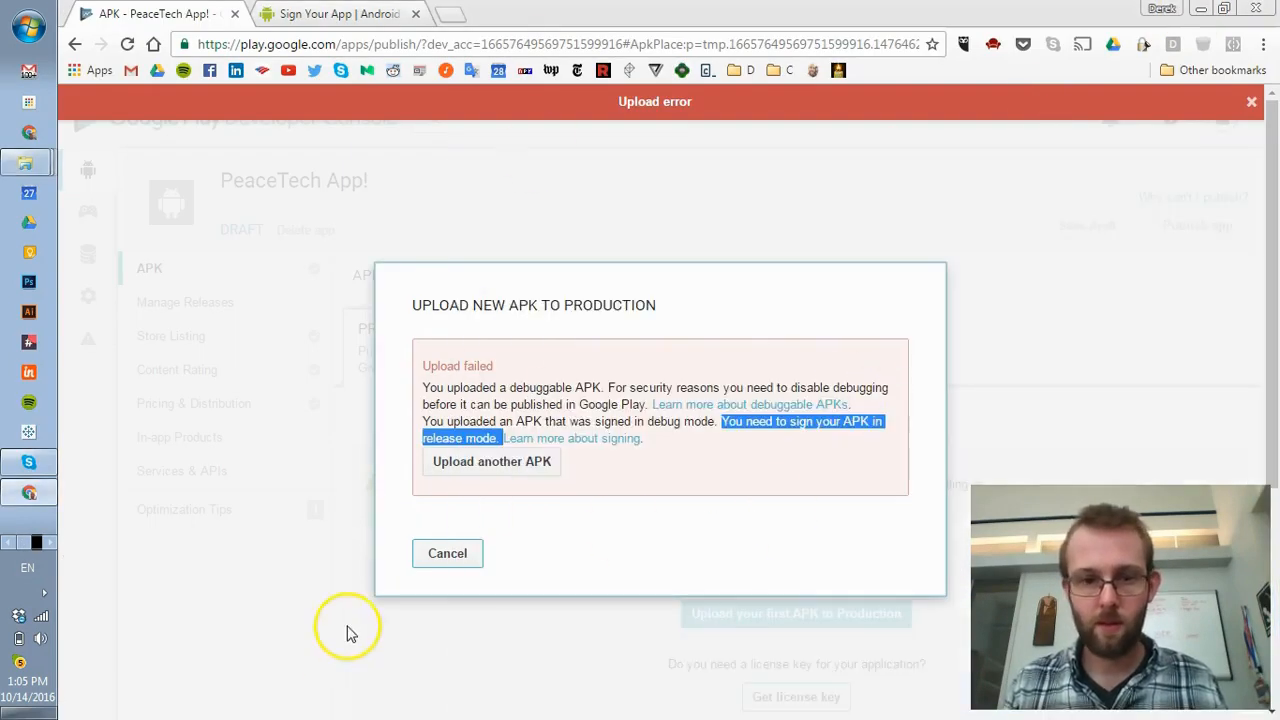
# - Dismiss the upload error and upload app-release.apk from the app folder as another APK
pyautogui.click(1251, 101)
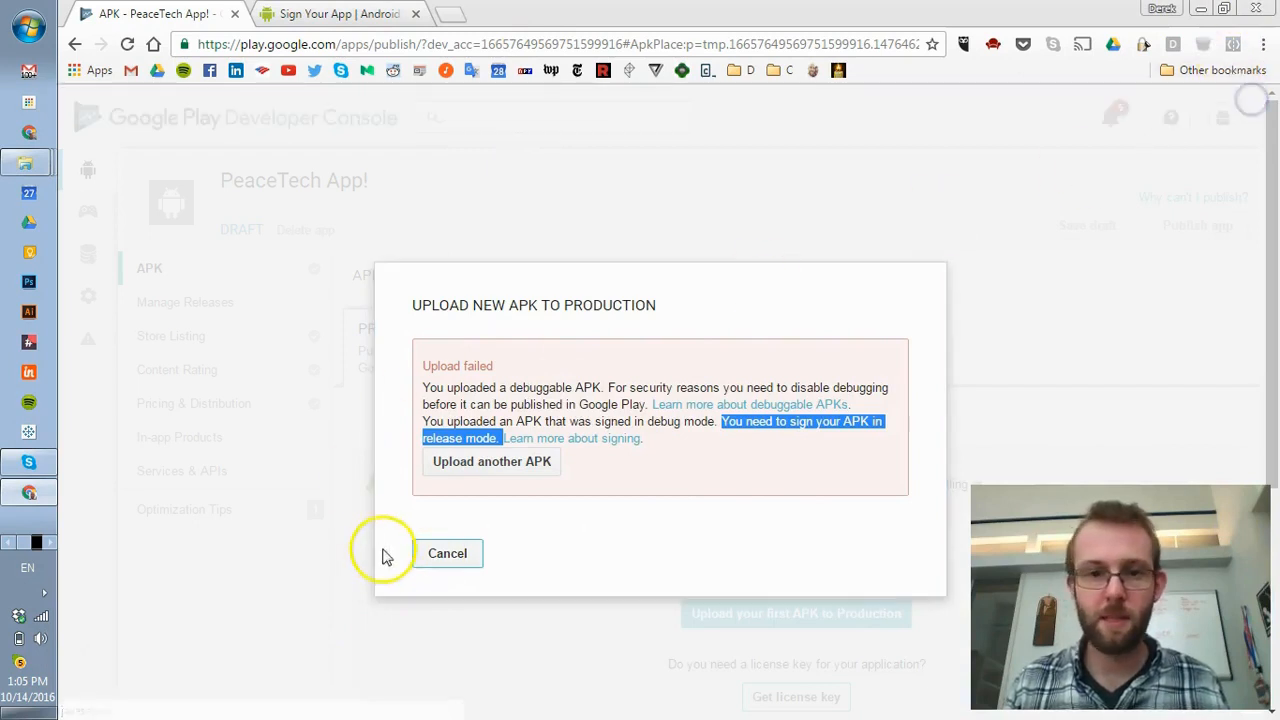
pyautogui.click(490, 461)
pyautogui.click(636, 418)
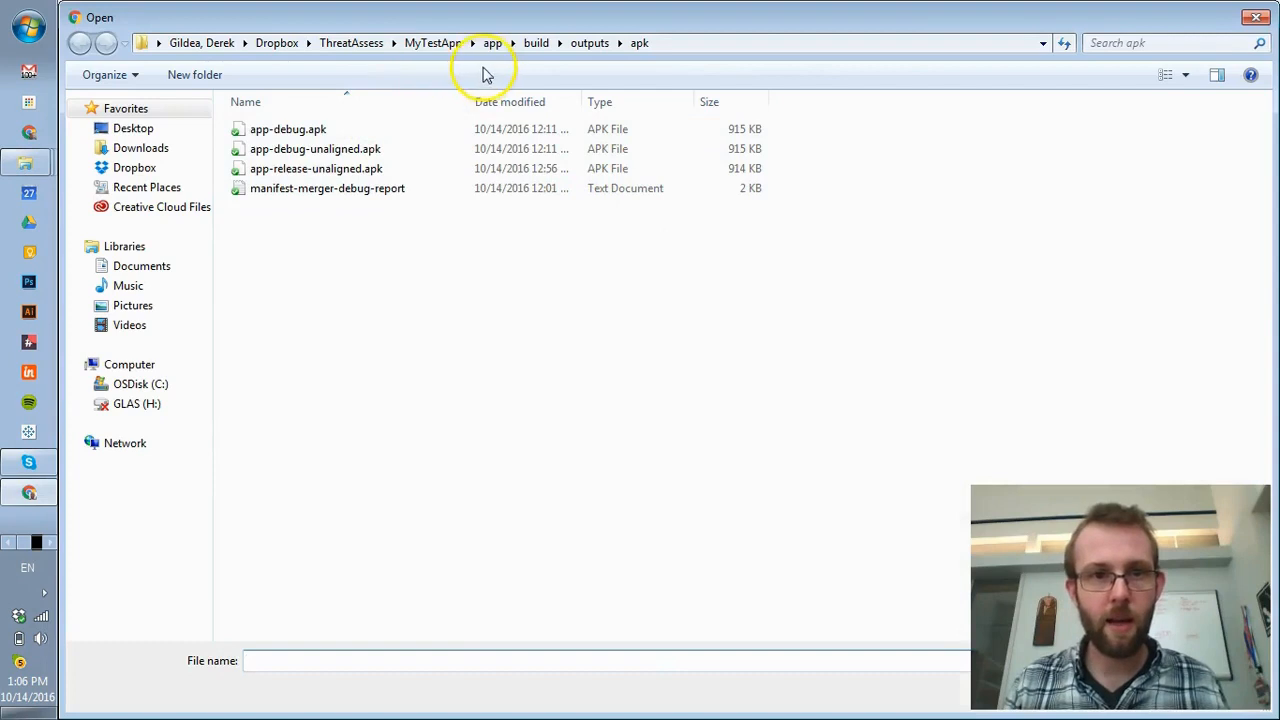
pyautogui.click(493, 43)
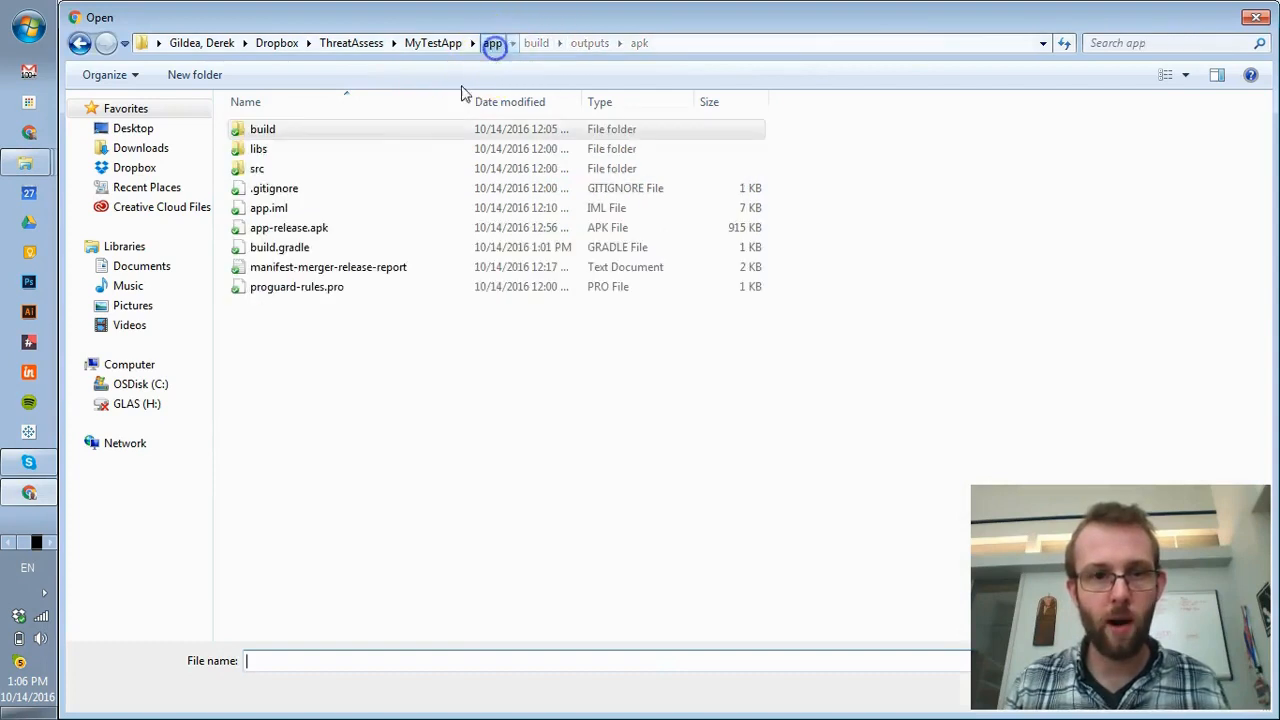
pyautogui.click(298, 229)
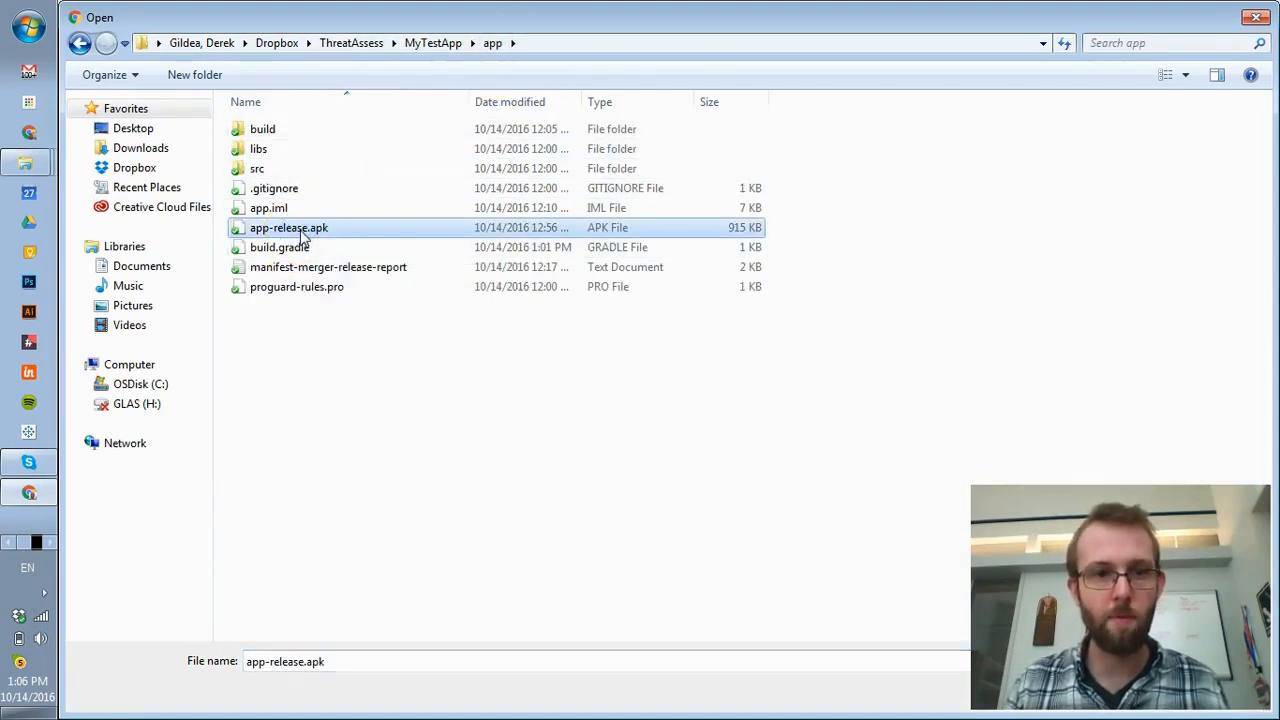
pyautogui.doubleClick(300, 236)
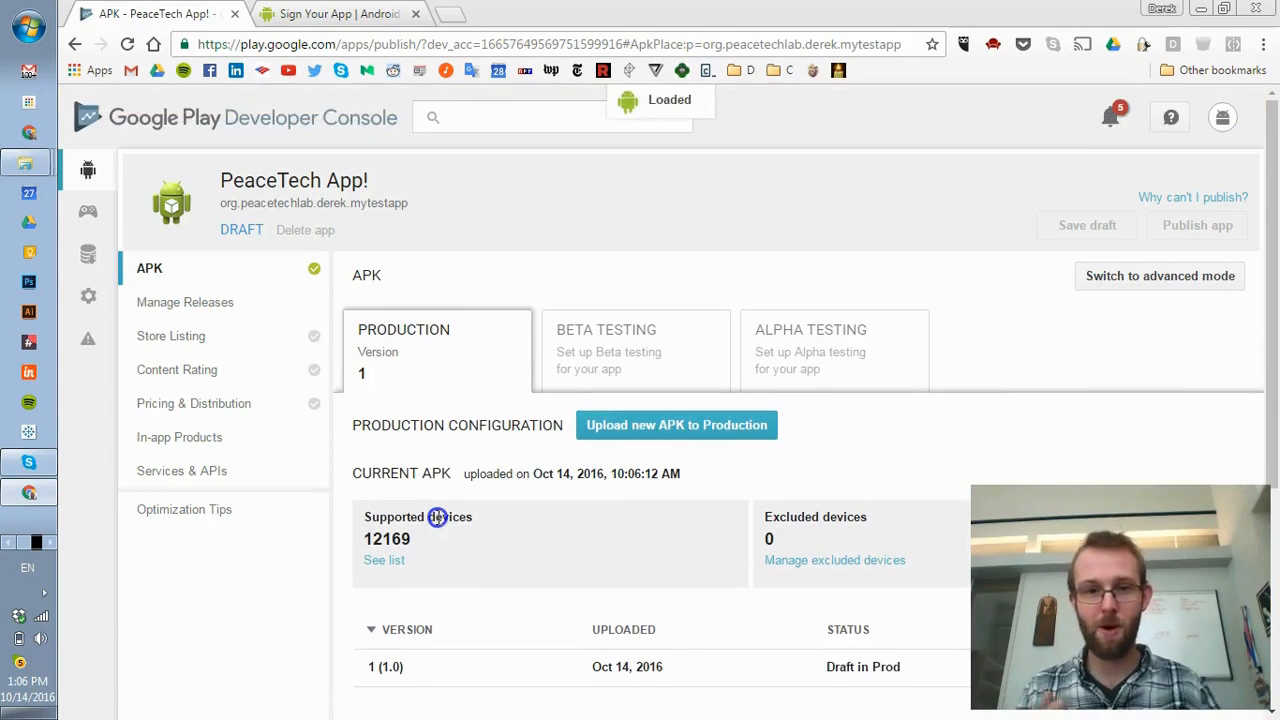
pyautogui.scroll(-2, 609, 255)
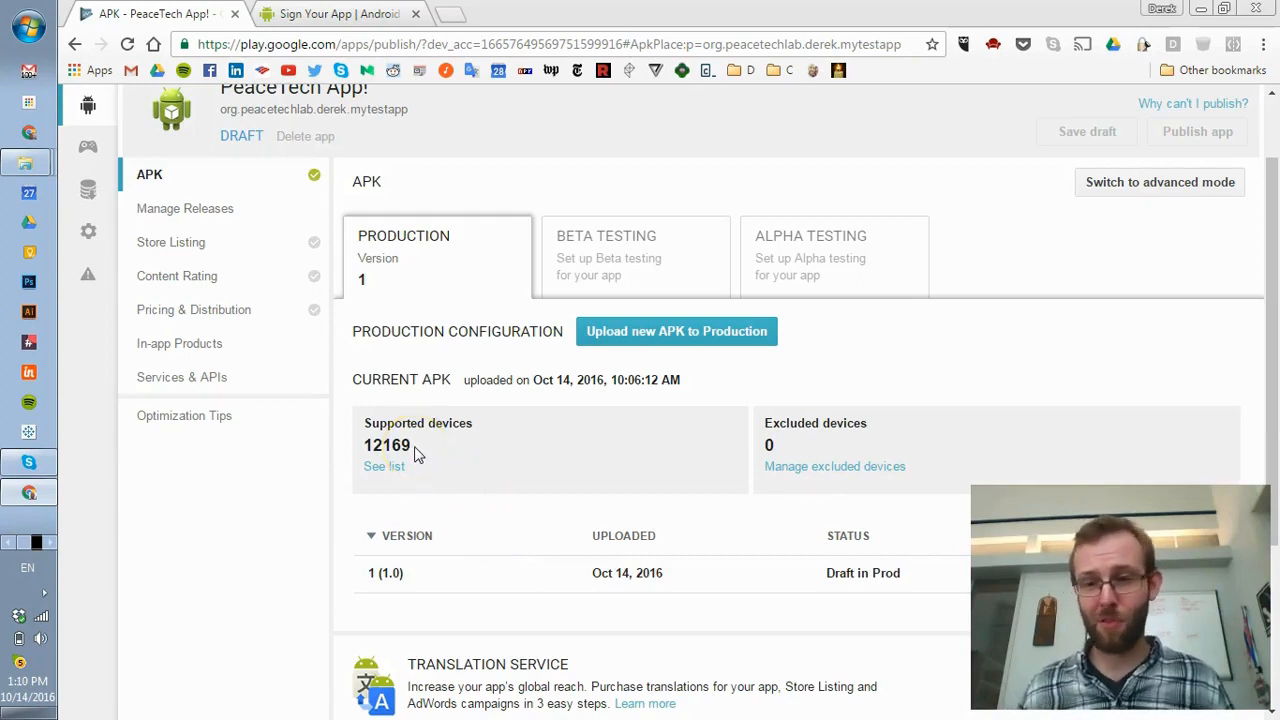
pyautogui.moveTo(771, 451)
pyautogui.mouseDown()
pyautogui.moveTo(751, 437)
pyautogui.moveTo(783, 445)
pyautogui.mouseUp()
pyautogui.scroll(-1, 617, 509)
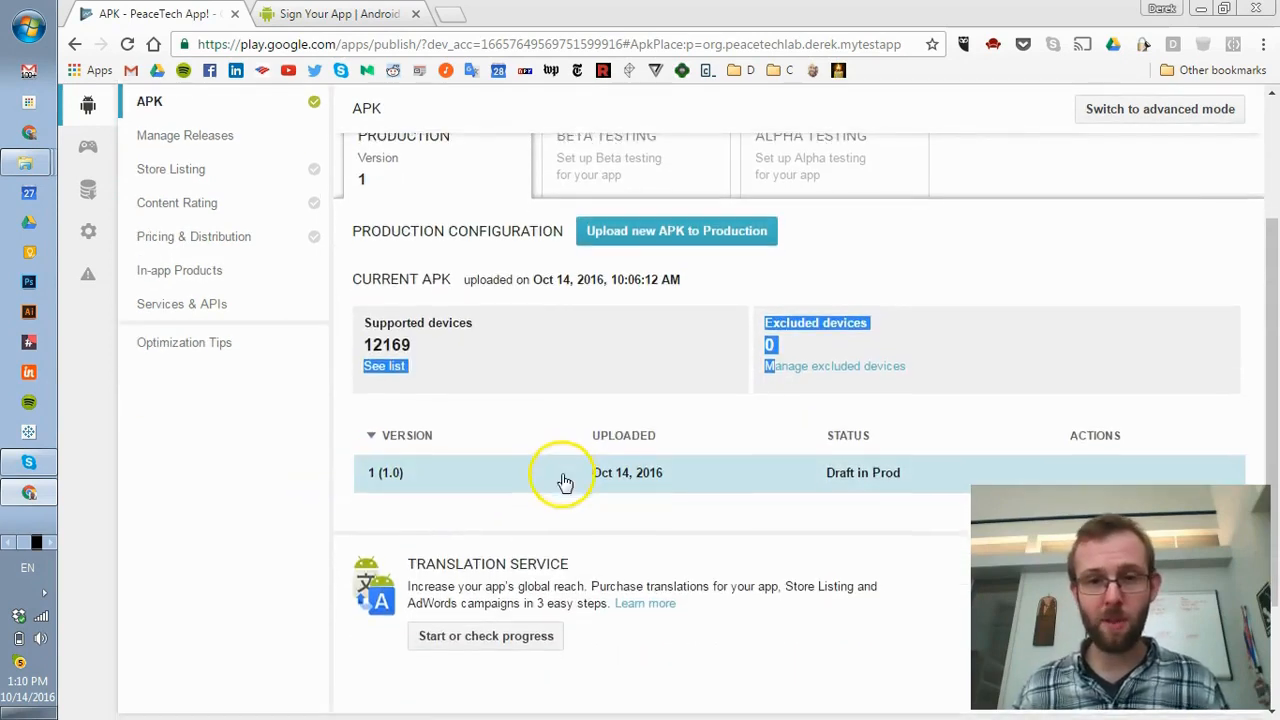
pyautogui.scroll(-1, 563, 486)
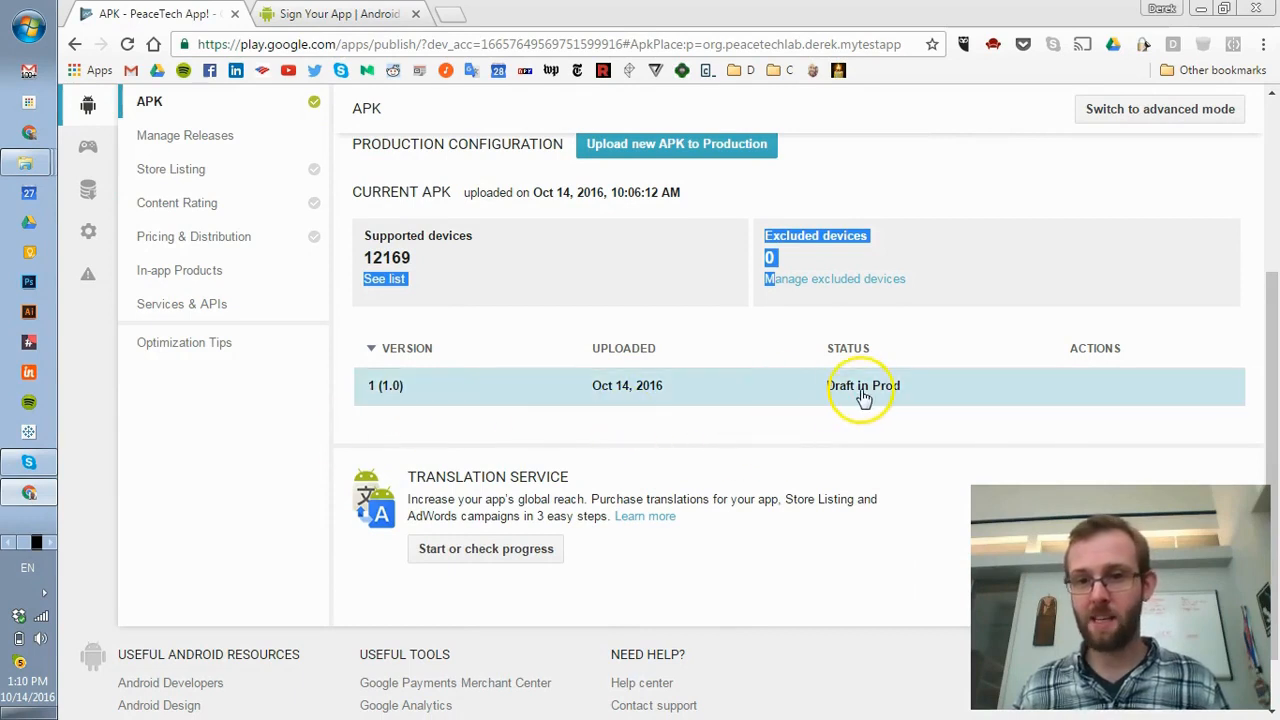
pyautogui.moveTo(817, 396); pyautogui.dragTo(910, 390)
pyautogui.scroll(-1, 714, 420)
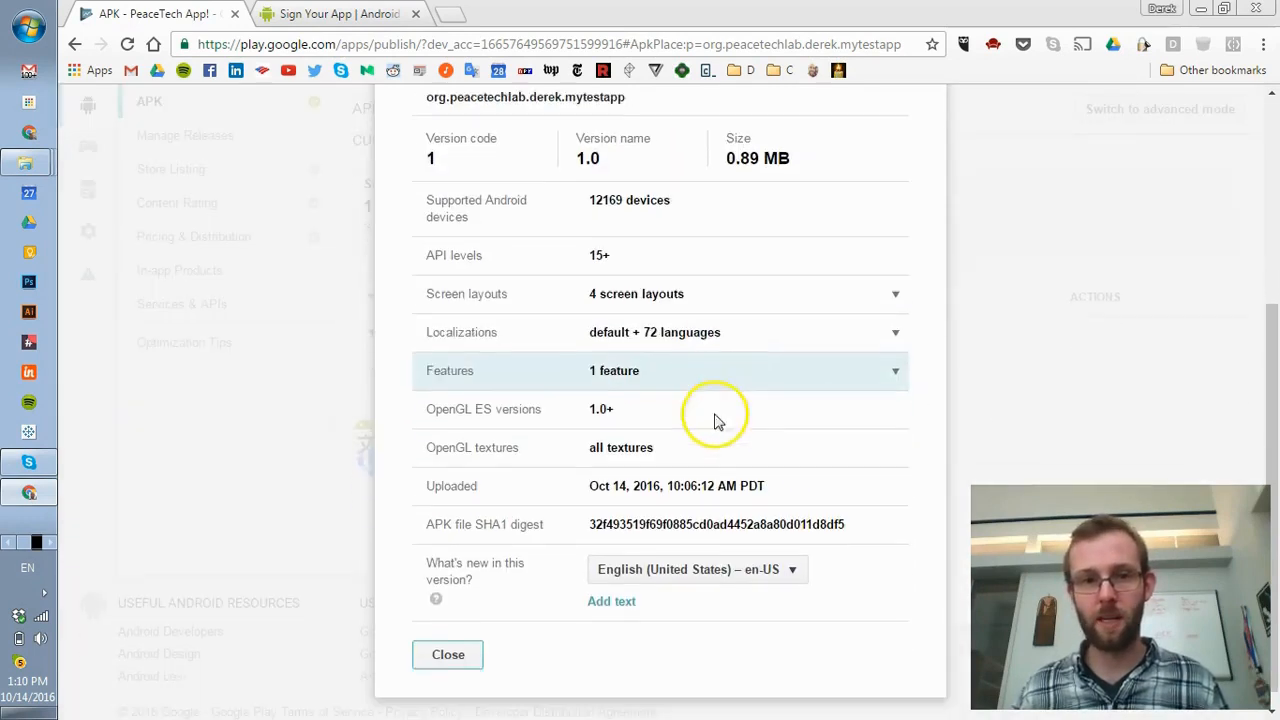
pyautogui.scroll(3, 567, 552)
pyautogui.scroll(-5, 491, 630)
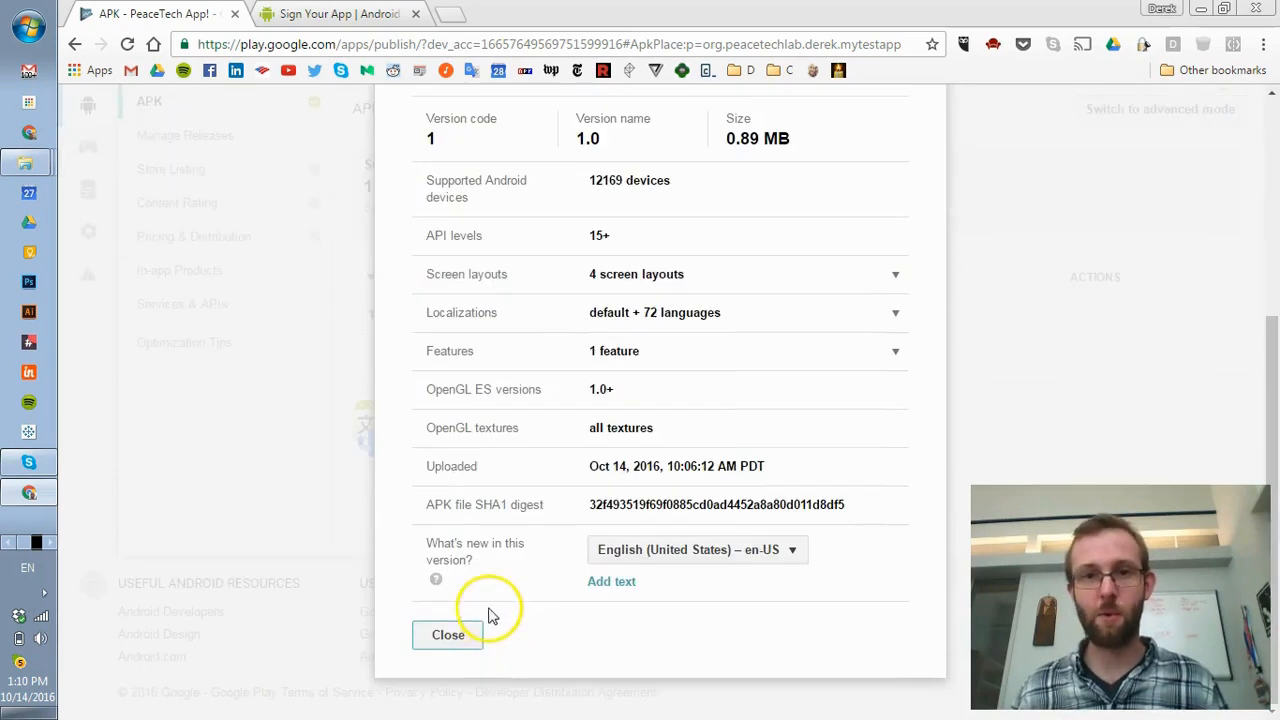
pyautogui.click(474, 642)
pyautogui.scroll(5, 450, 510)
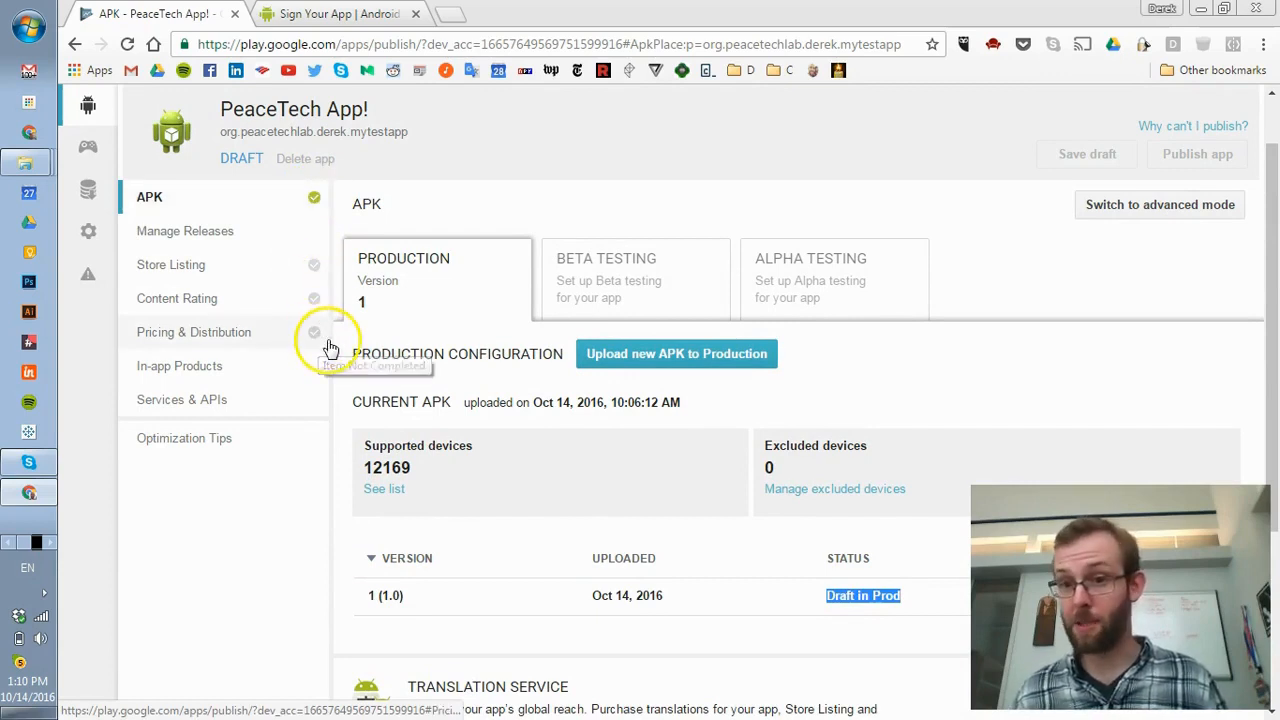
pyautogui.click(272, 265)
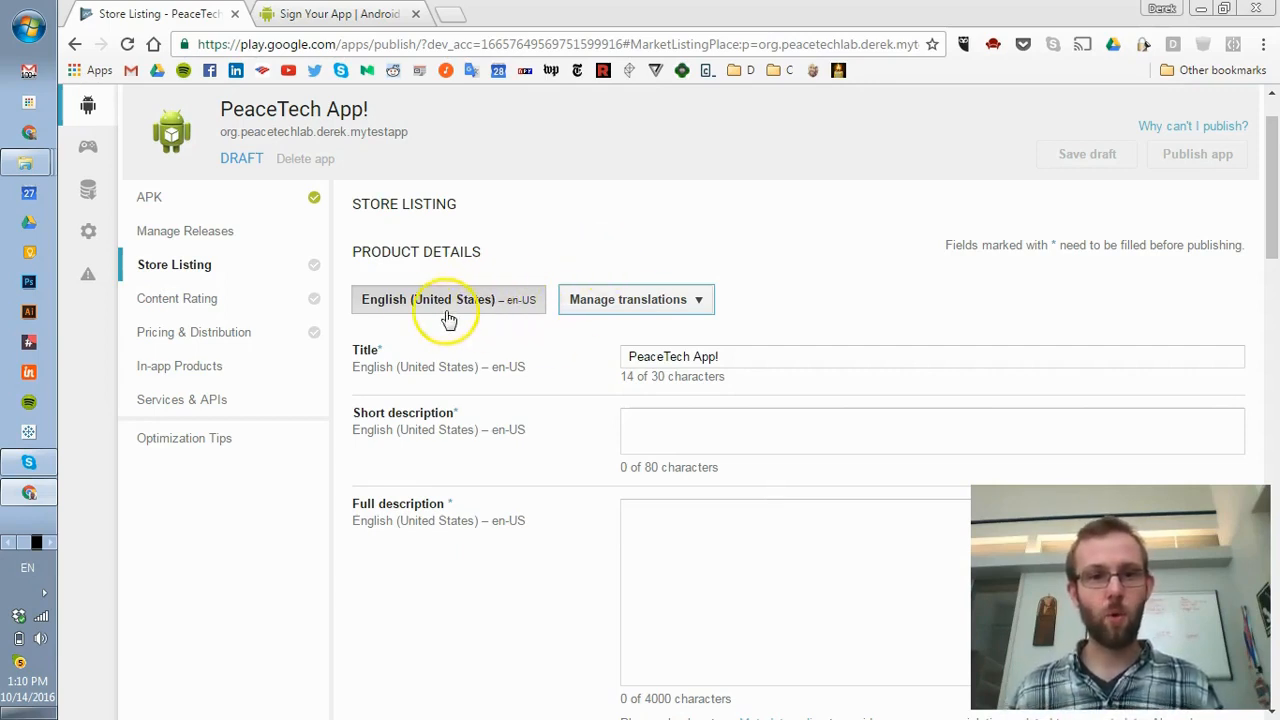
# - Look over the Manage translations options on the Store Listing, then close them
pyautogui.click(612, 304)
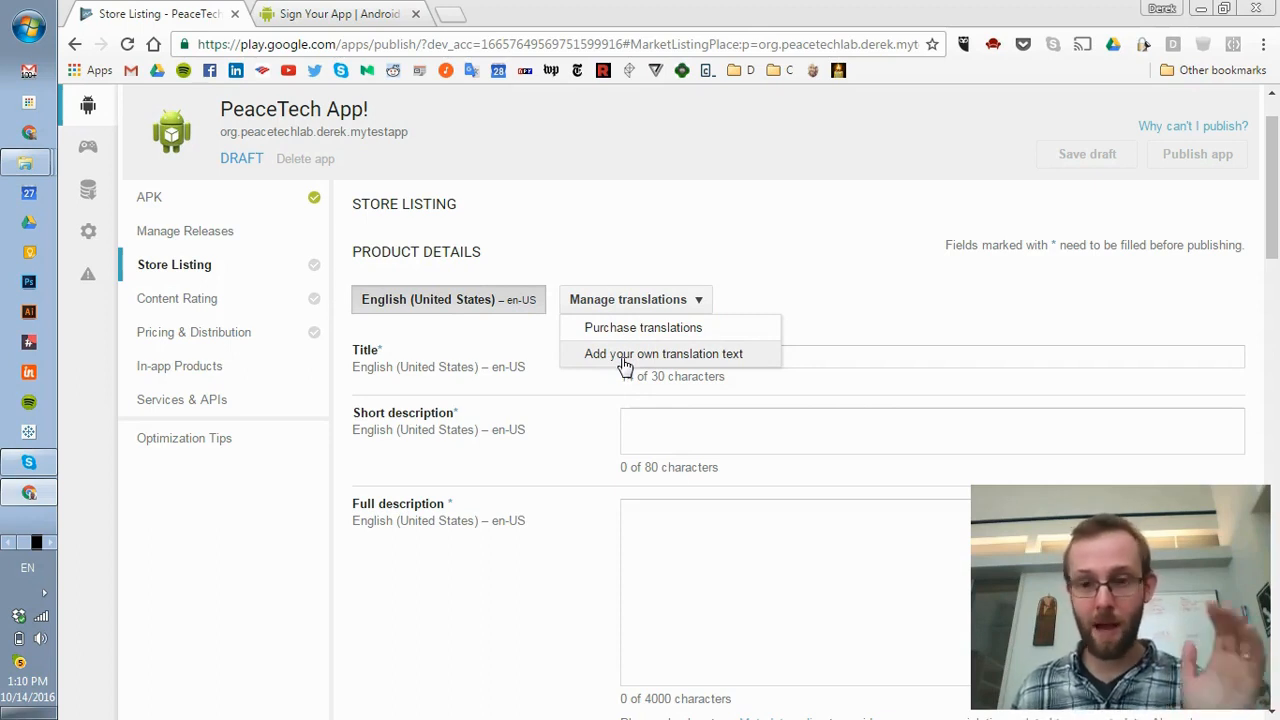
pyautogui.click(766, 297)
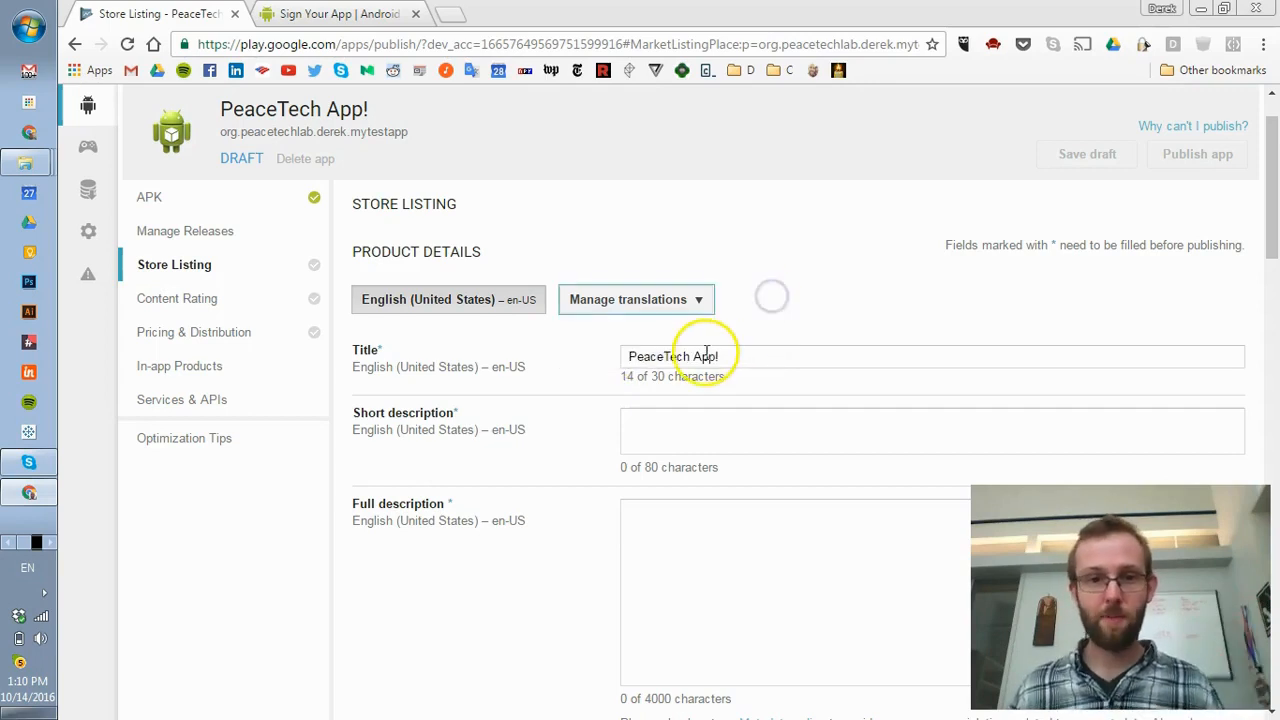
pyautogui.scroll(-2, 500, 330)
pyautogui.scroll(2, 501, 330)
# - Move between the Title and Short description fields, finishing in Short description
pyautogui.click(818, 347)
pyautogui.click(721, 424)
pyautogui.click(726, 354)
pyautogui.click(684, 436)
pyautogui.scroll(-2, 300, 406)
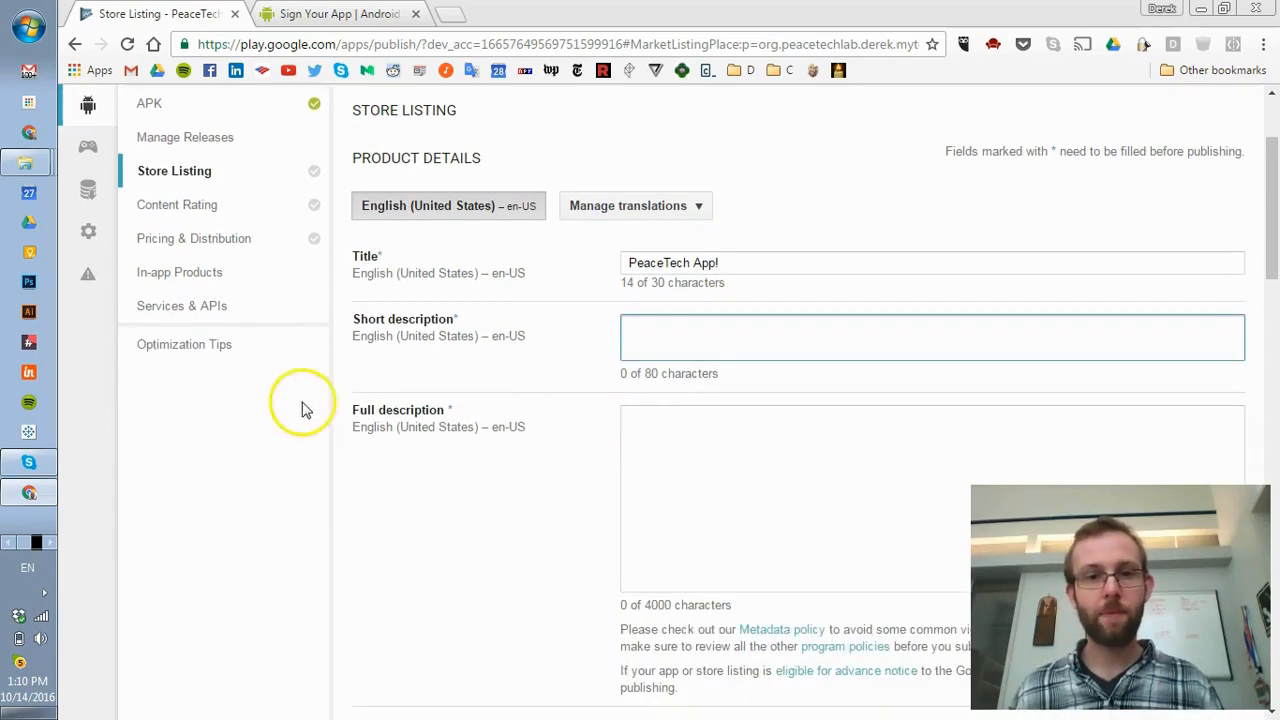
# - Write a short description ending in 'awesome!'
pyautogui.click(691, 256)
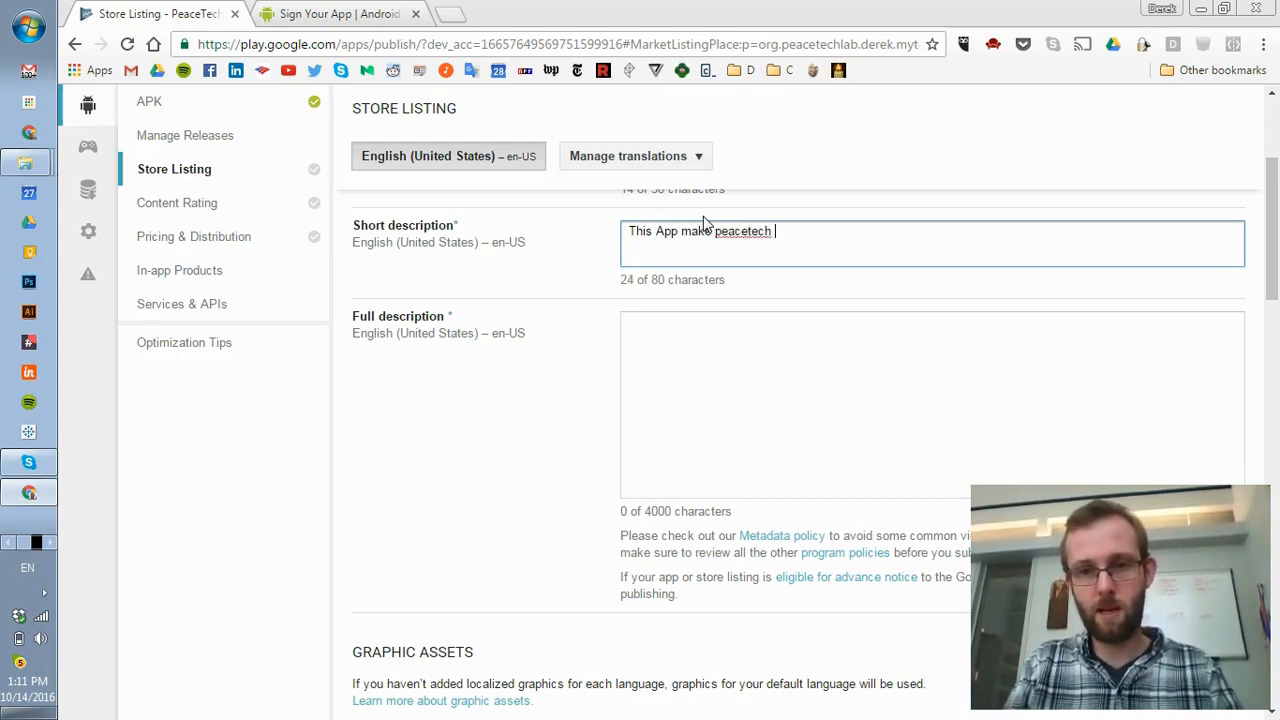
pyautogui.write('a')
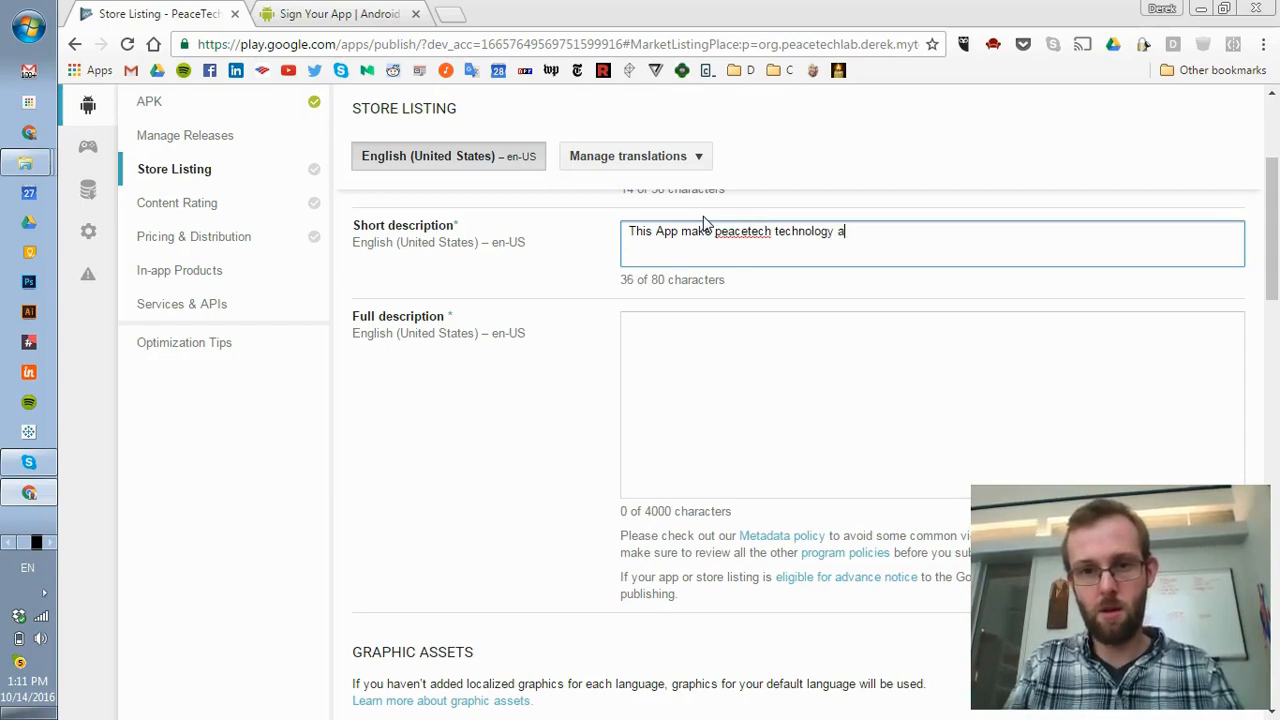
pyautogui.write('wesome!')
pyautogui.click(720, 420)
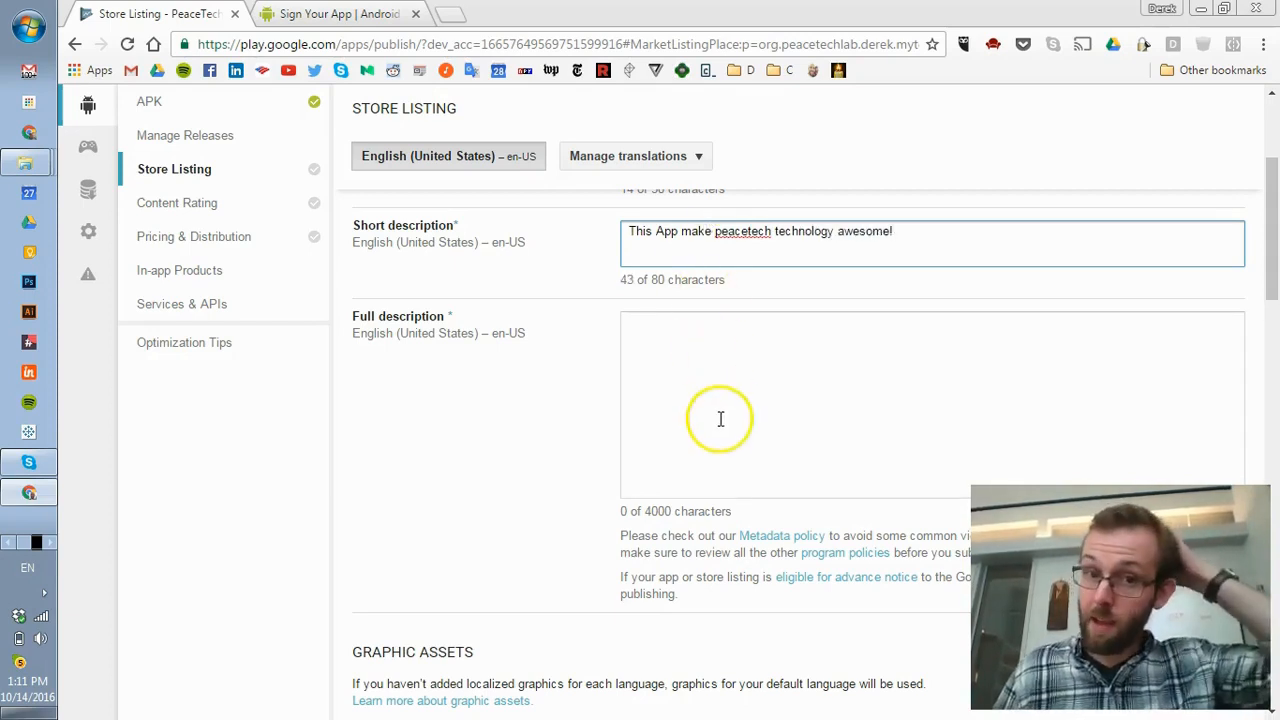
# - Highlight the Full description label, click into its box, and open a new Chrome tab
pyautogui.doubleClick(364, 318)
pyautogui.moveTo(366, 320); pyautogui.dragTo(444, 318)
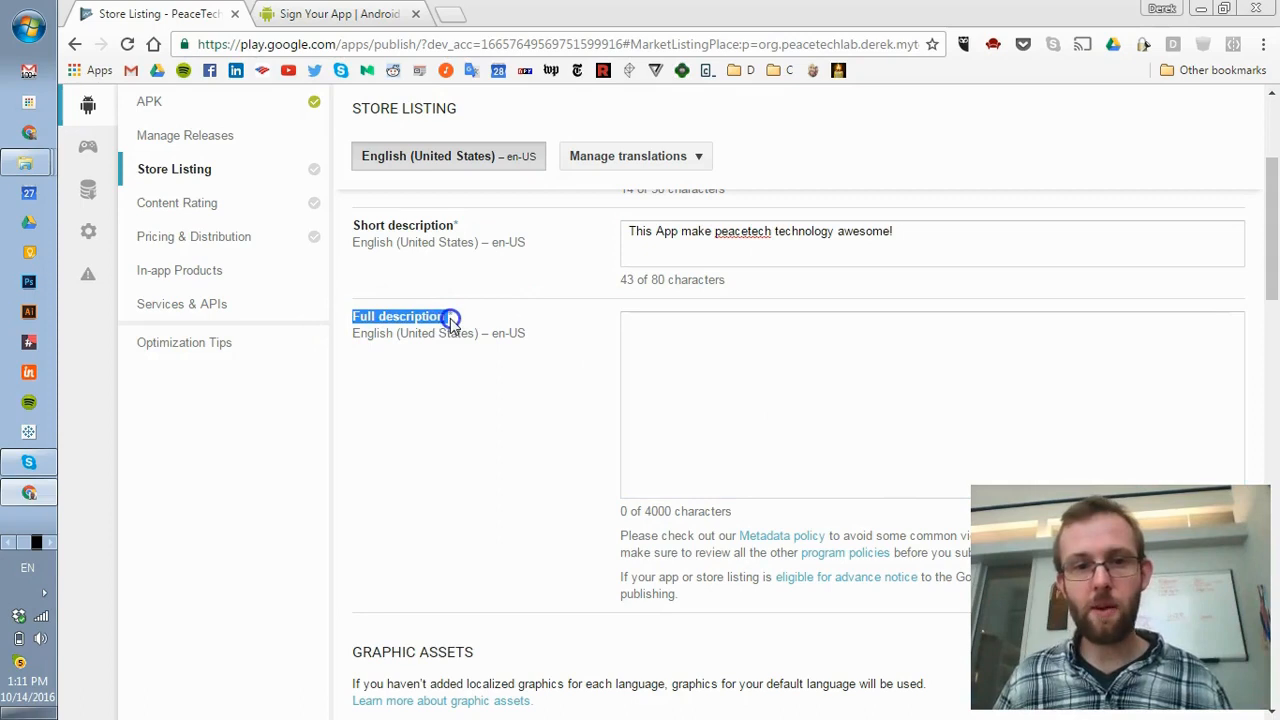
pyautogui.click(754, 414)
pyautogui.scroll(-1, 757, 403)
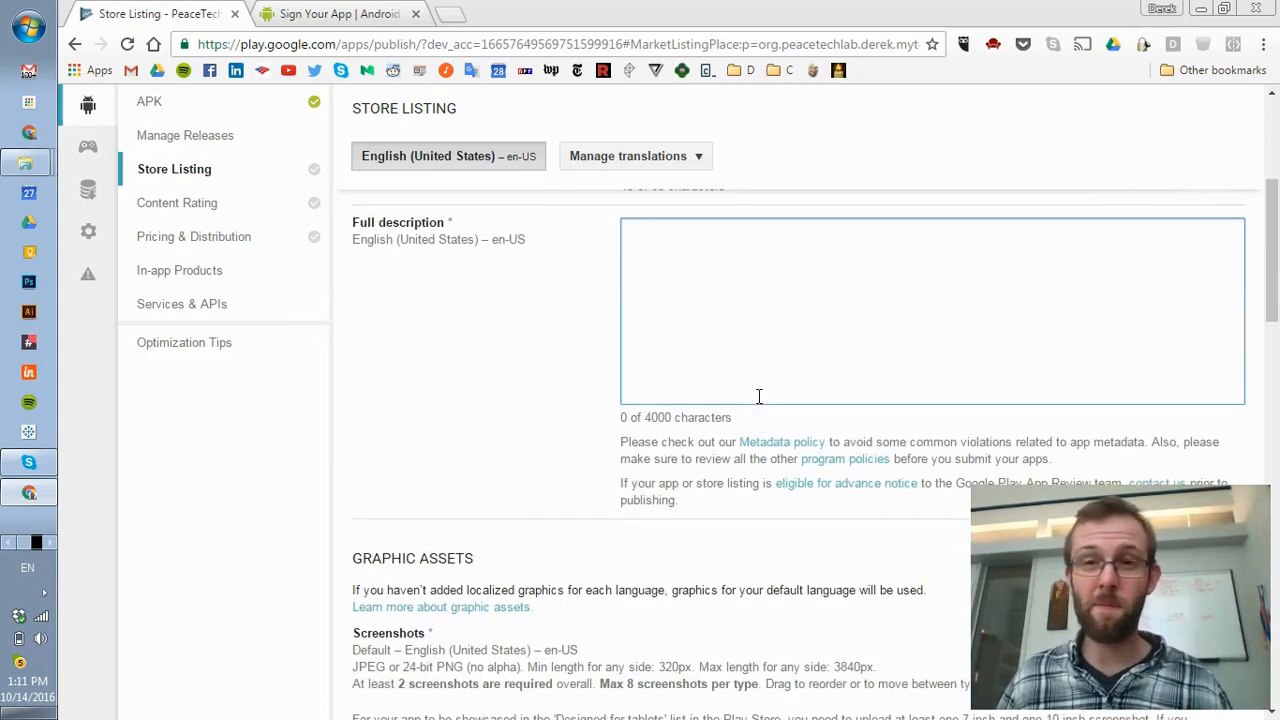
pyautogui.click(715, 388)
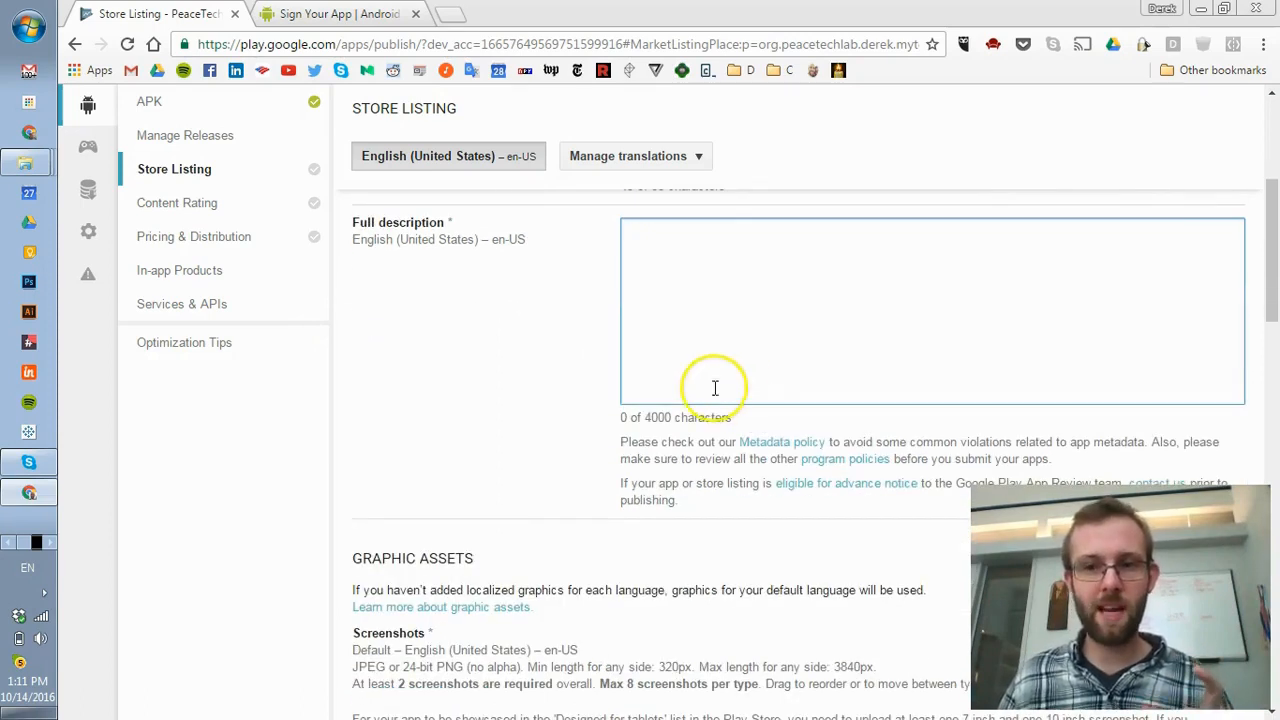
pyautogui.click(452, 14)
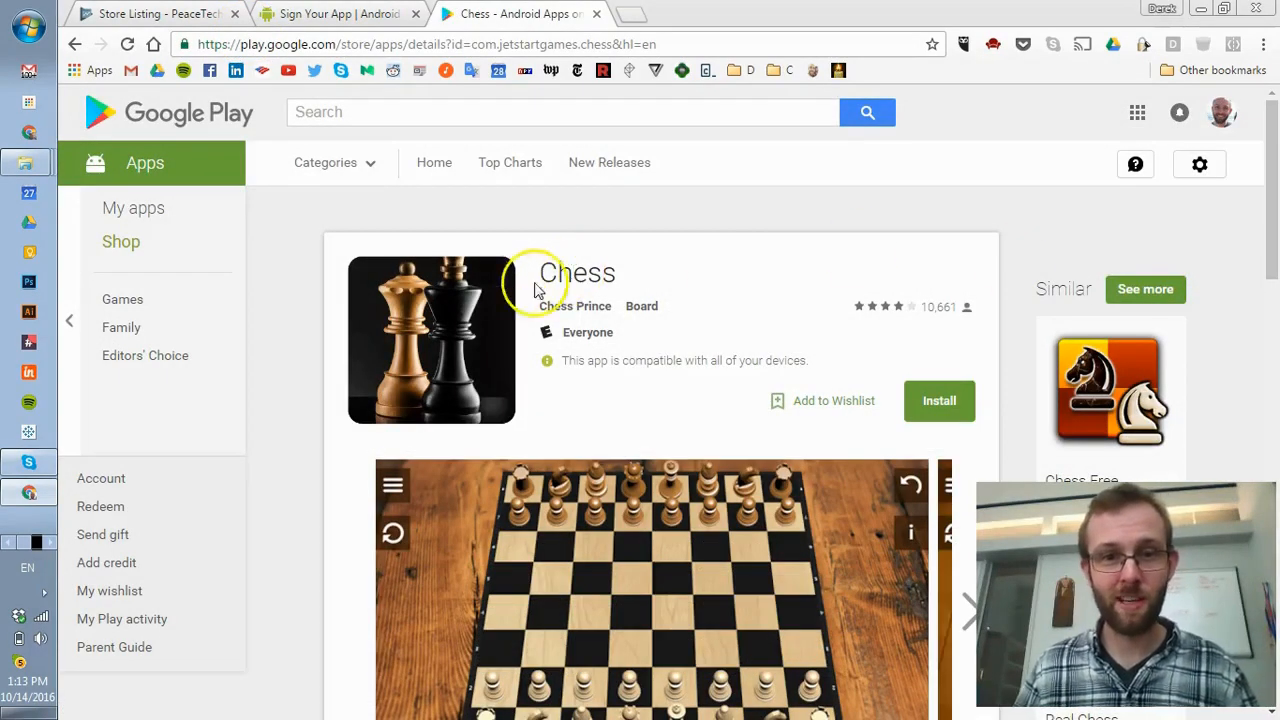
# - Read the Chess app's title and description, then return to the Store Listing's Full description box
pyautogui.moveTo(537, 276); pyautogui.dragTo(578, 273)
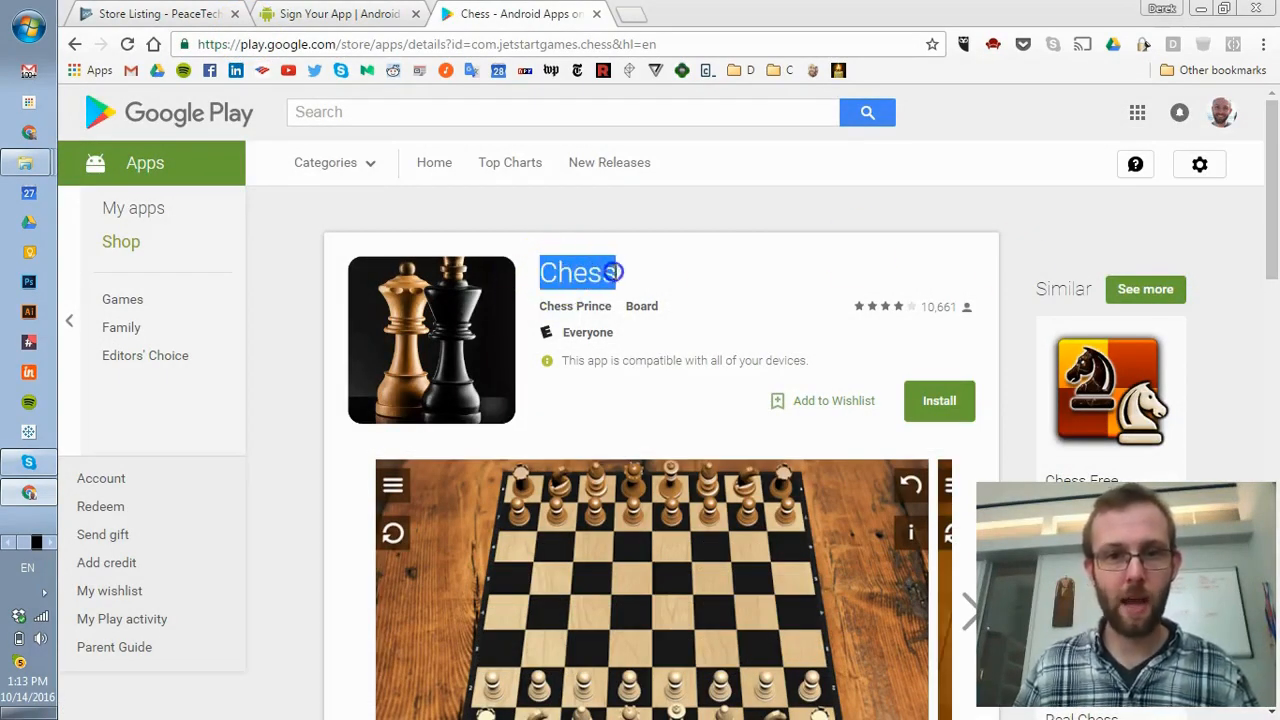
pyautogui.scroll(-6, 711, 286)
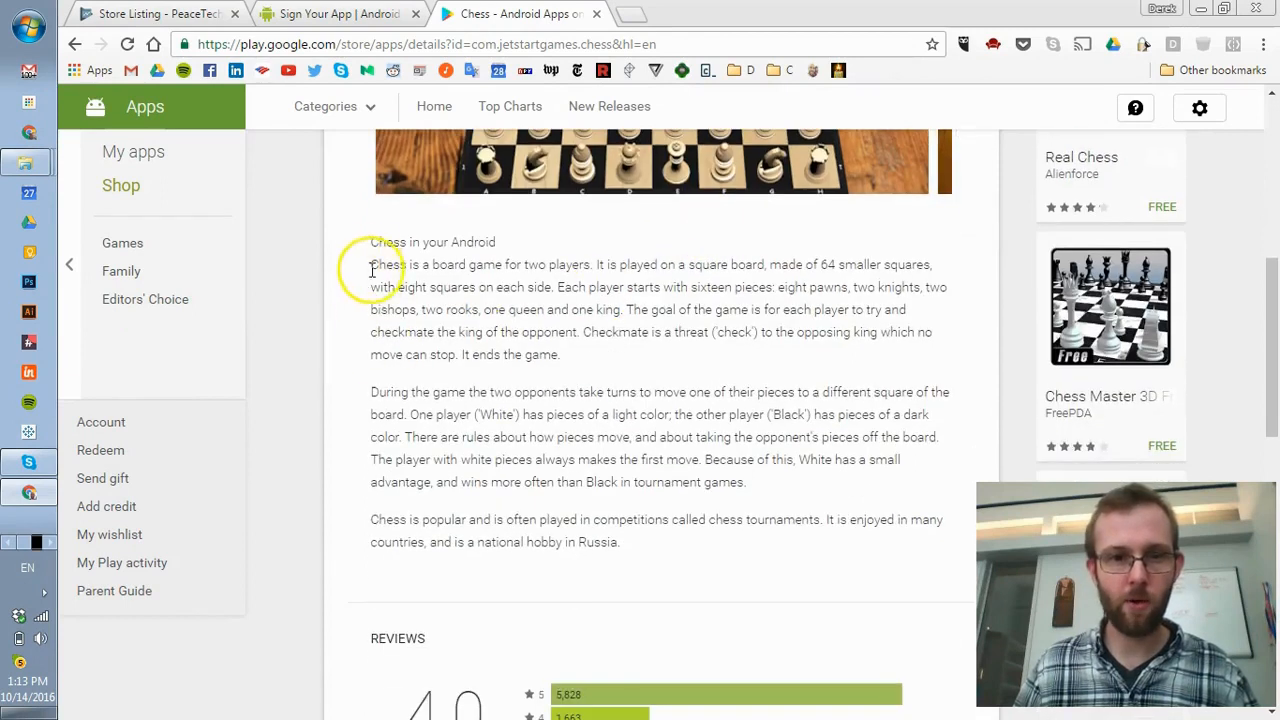
pyautogui.moveTo(366, 241); pyautogui.dragTo(688, 545)
pyautogui.click(688, 549)
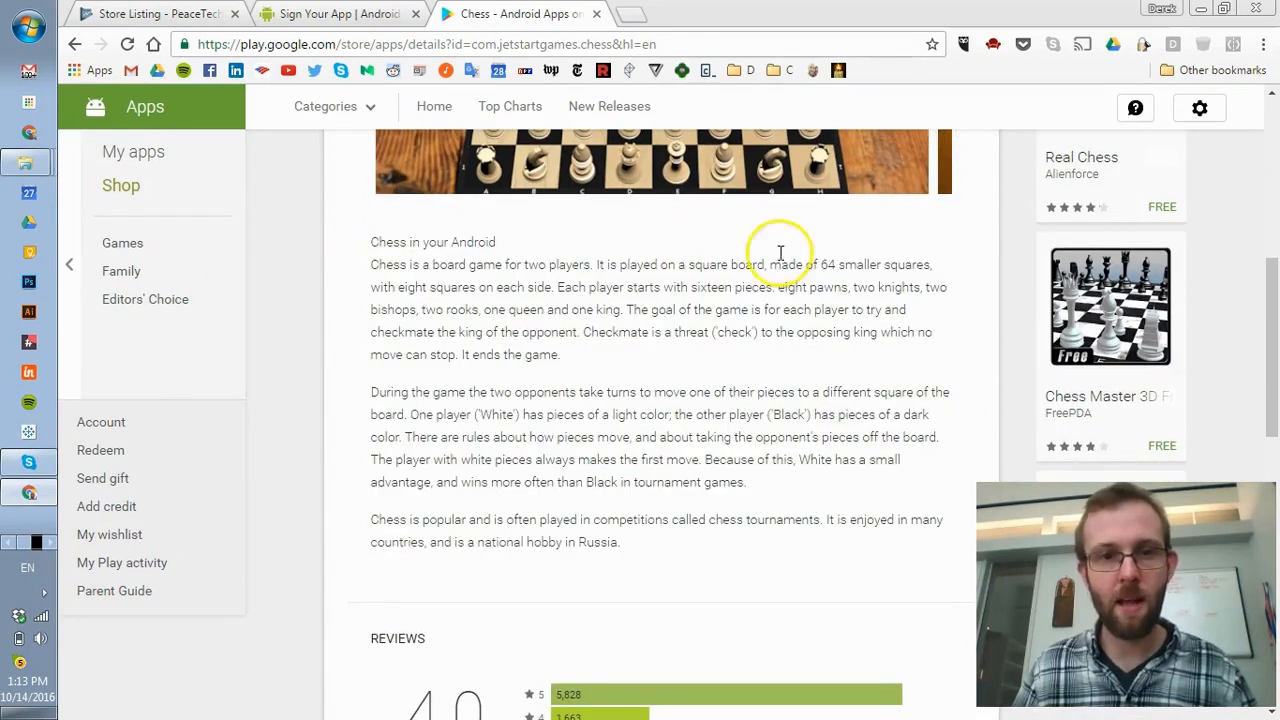
pyautogui.click(155, 12)
pyautogui.click(769, 276)
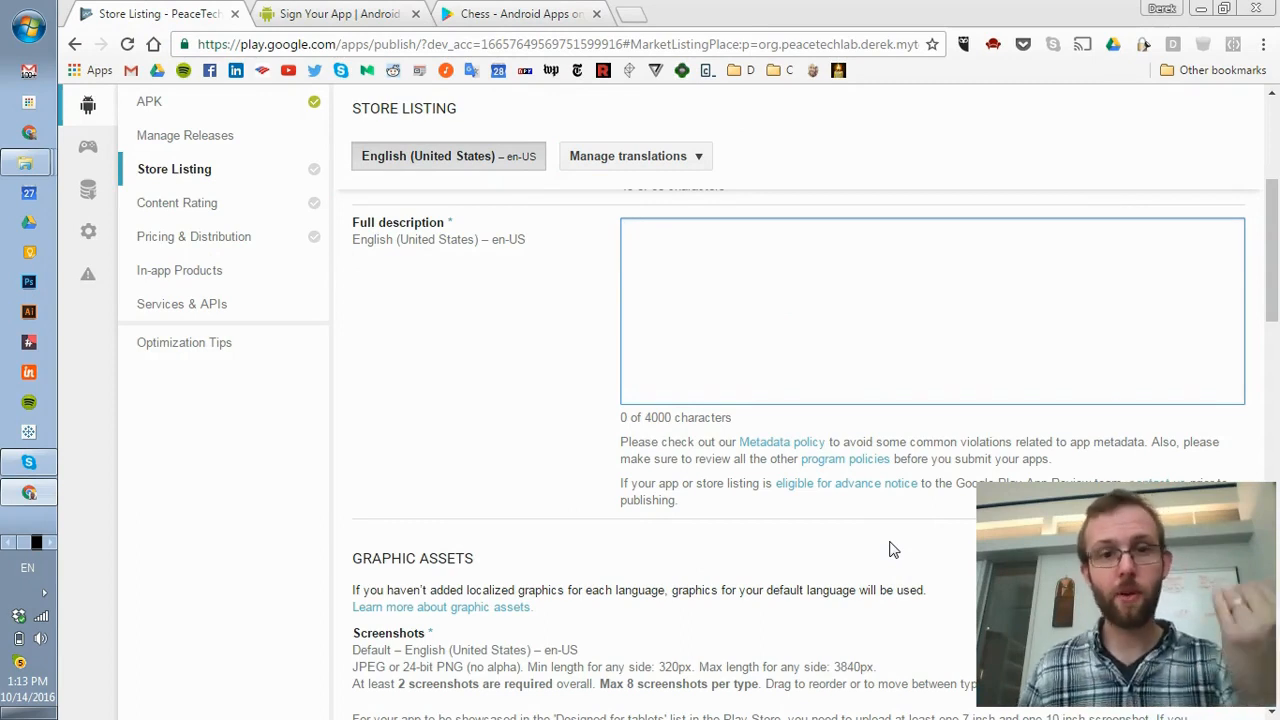
# - Click into the empty Full description box and scroll down to the Phone screenshots section
pyautogui.click(592, 157)
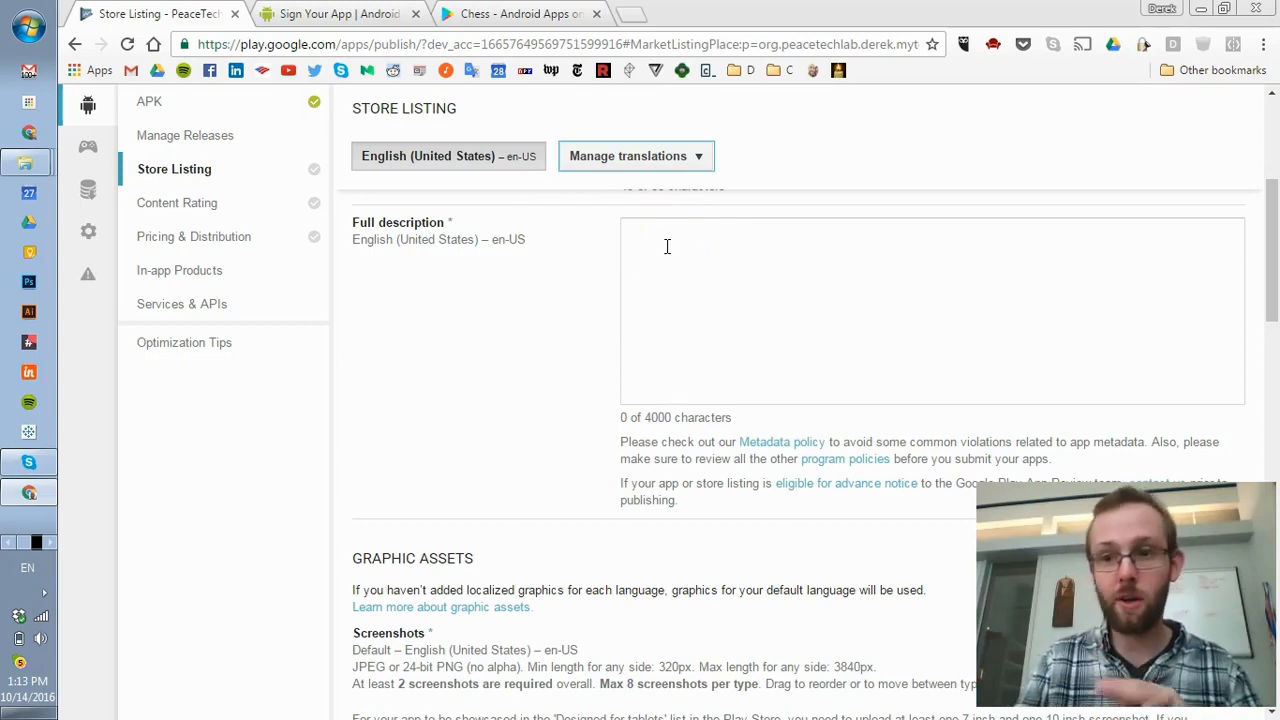
pyautogui.click(692, 272)
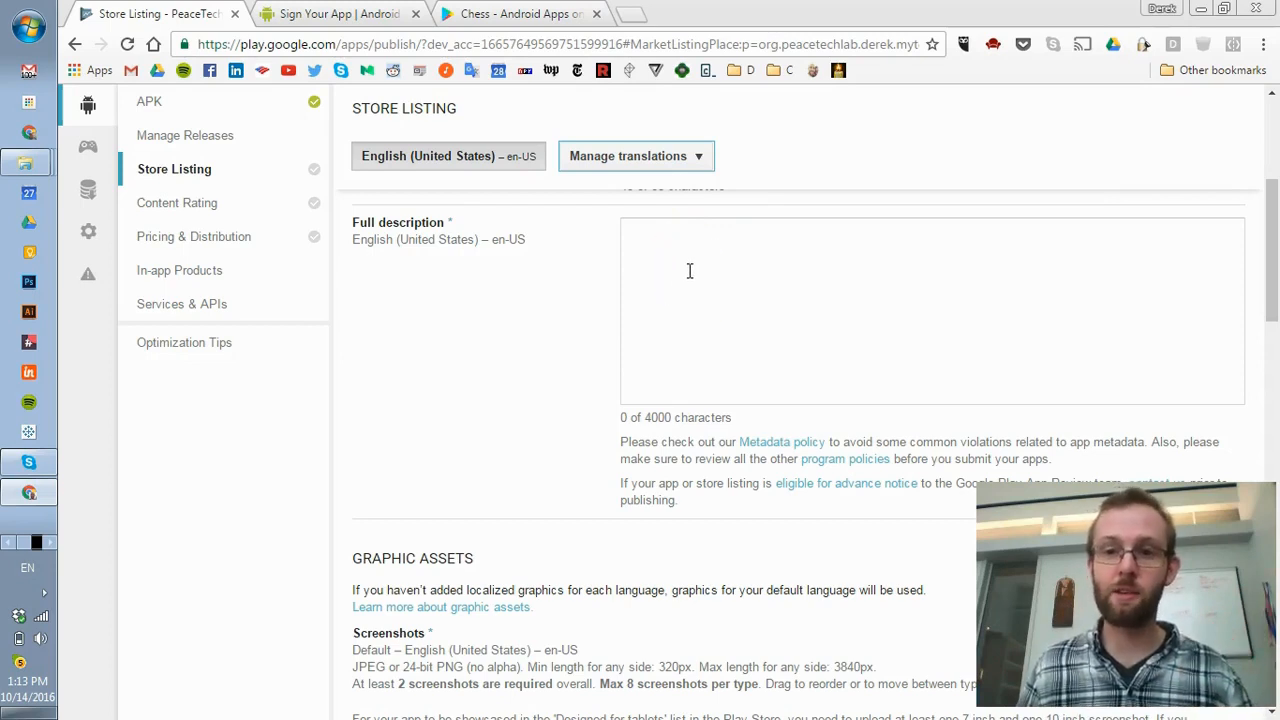
pyautogui.click(691, 260)
pyautogui.scroll(-4, 695, 256)
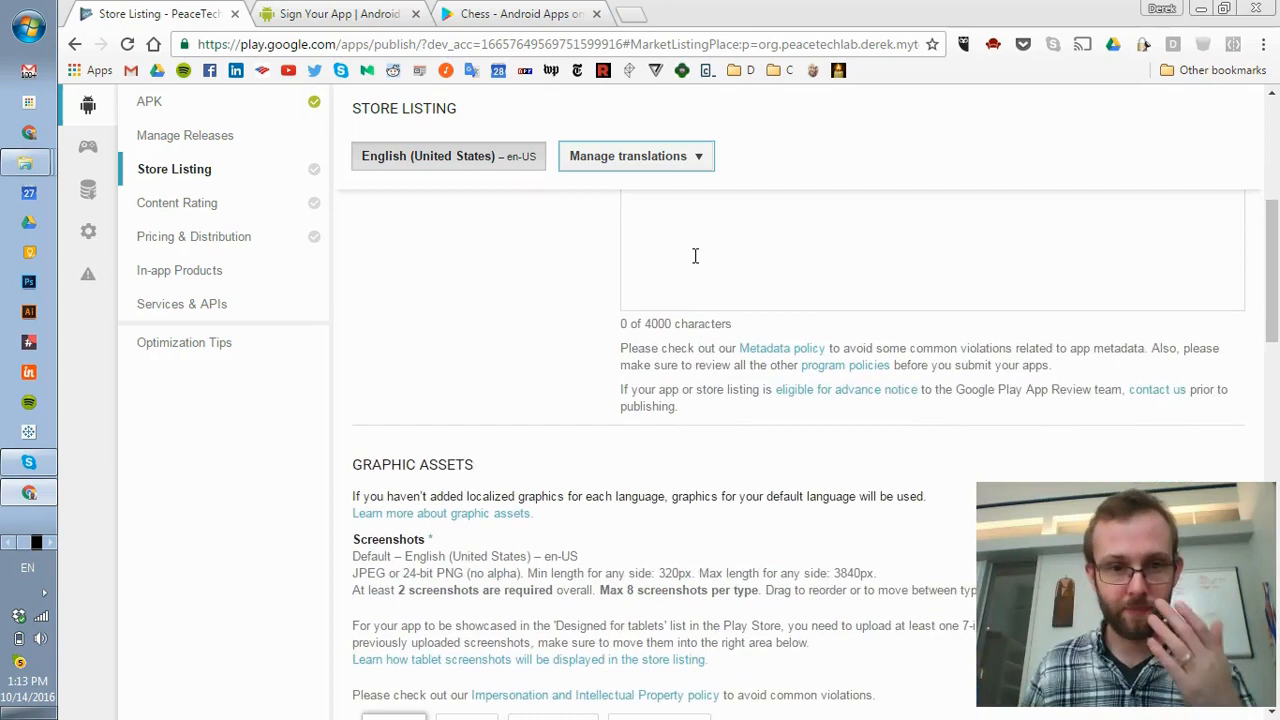
pyautogui.click(707, 252)
pyautogui.scroll(2, 707, 252)
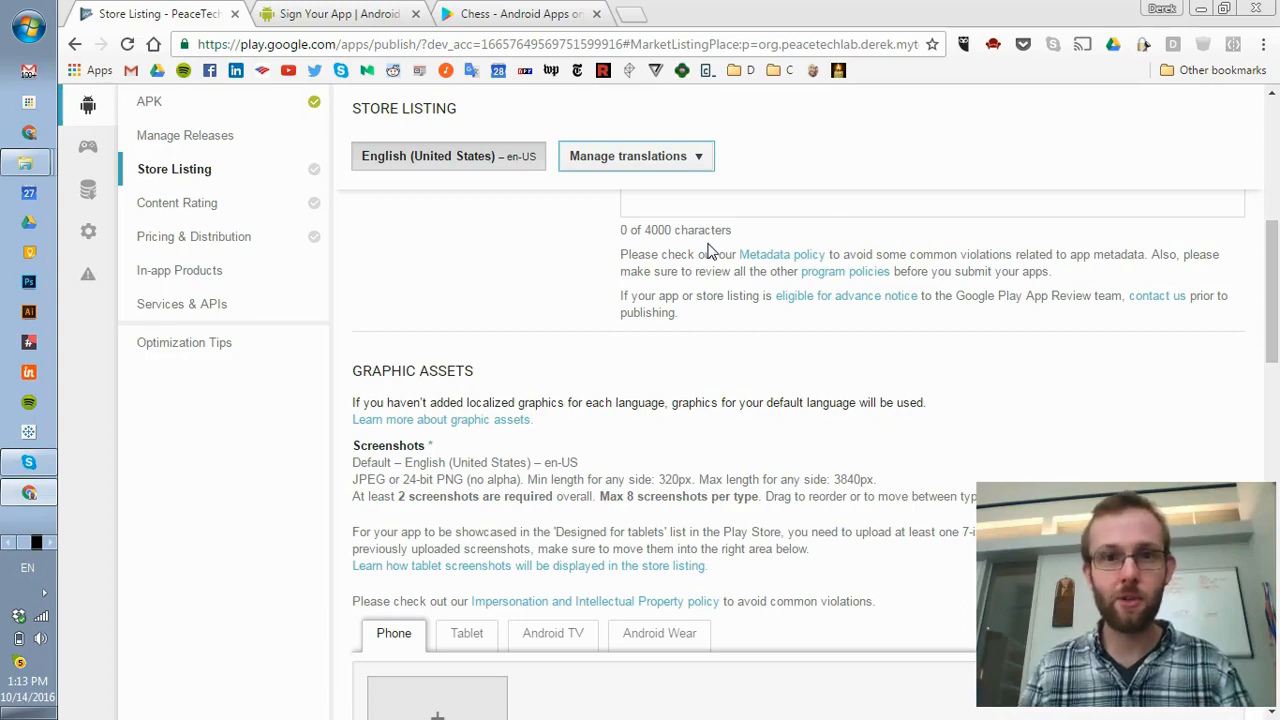
pyautogui.scroll(-2, 586, 309)
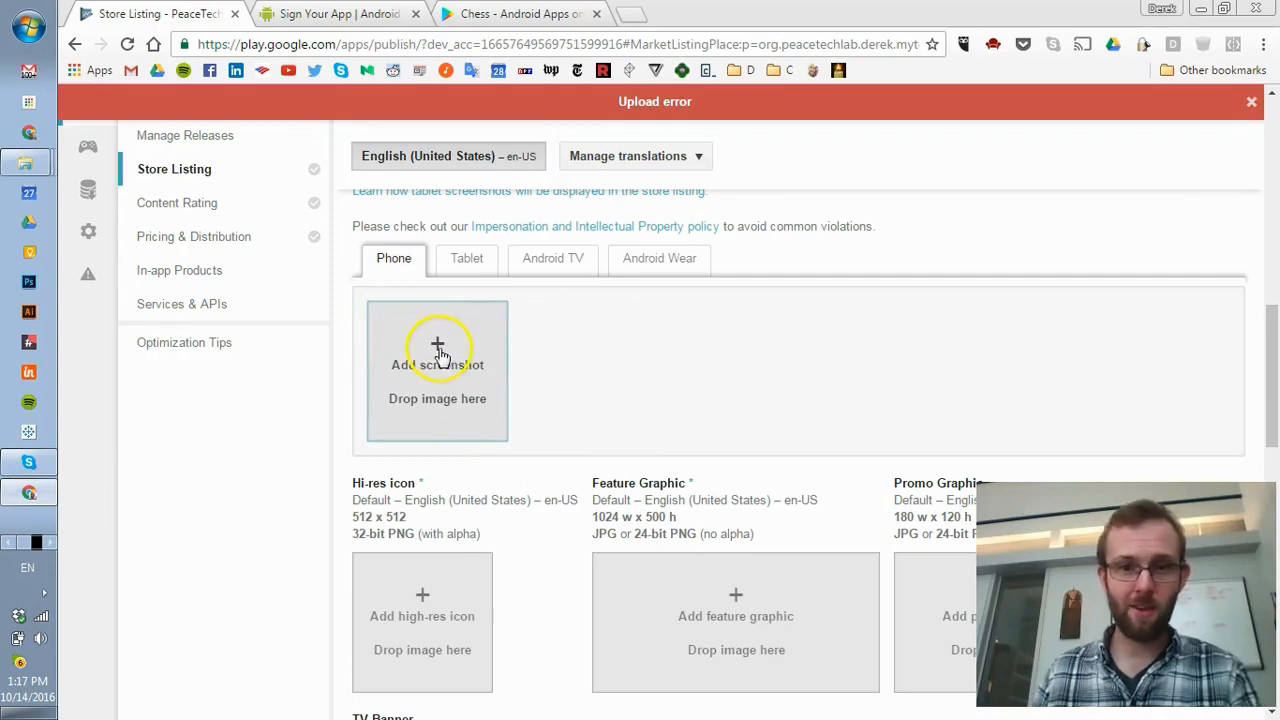
# - Upload the starting out, journey and brighter images from the Screenshots folder as phone screenshots
pyautogui.click(438, 350)
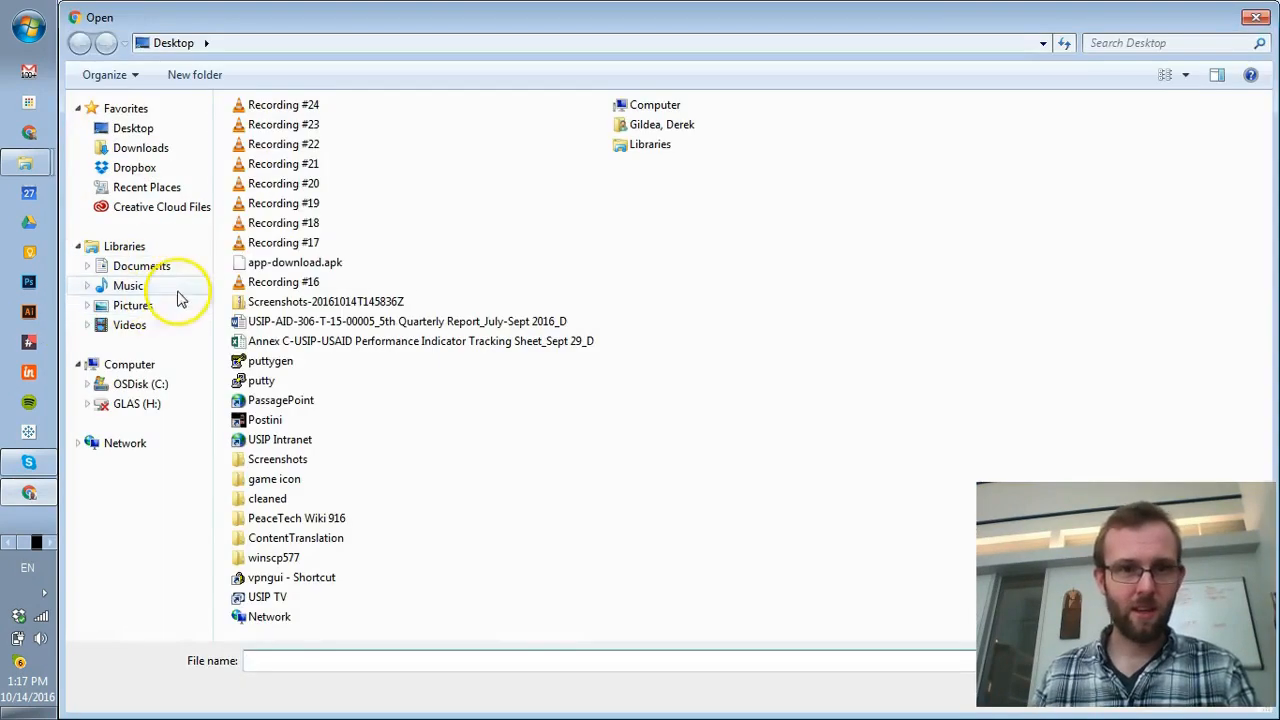
pyautogui.doubleClick(270, 459)
pyautogui.click(300, 152)
pyautogui.click(810, 170)
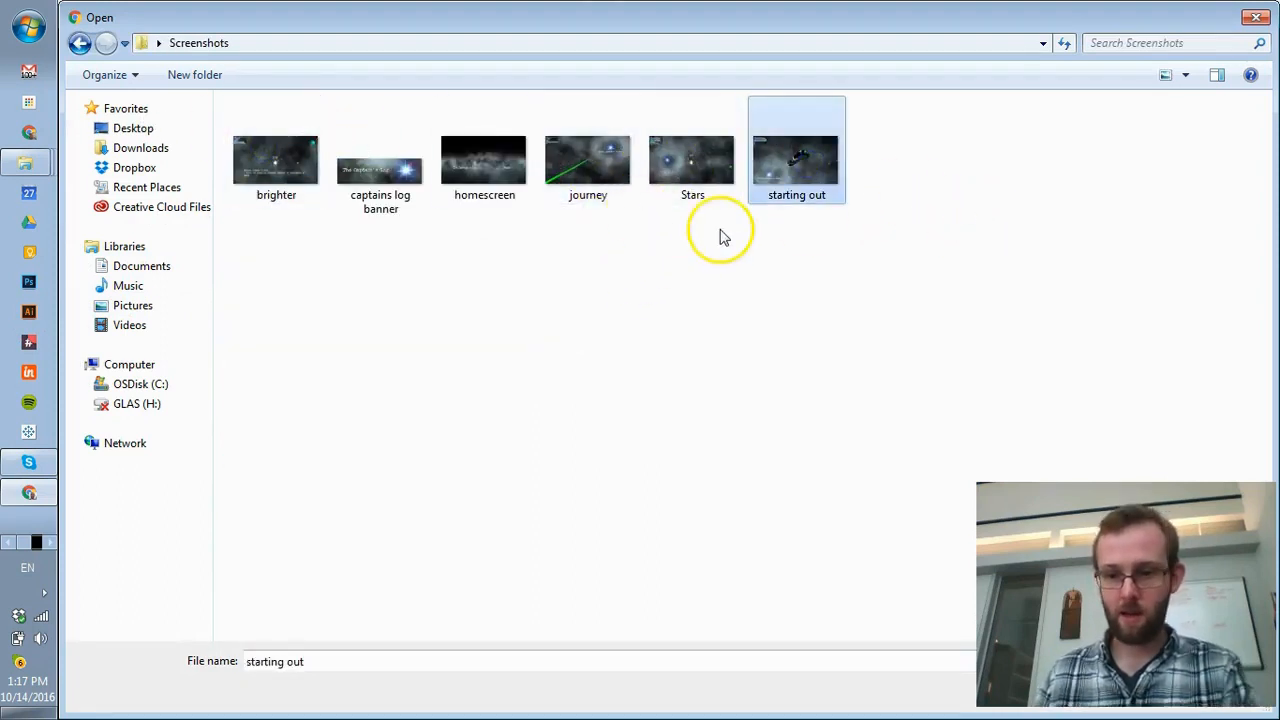
pyautogui.press('Return')
pyautogui.click(633, 330)
pyautogui.click(592, 124)
pyautogui.press('Return')
pyautogui.click(757, 336)
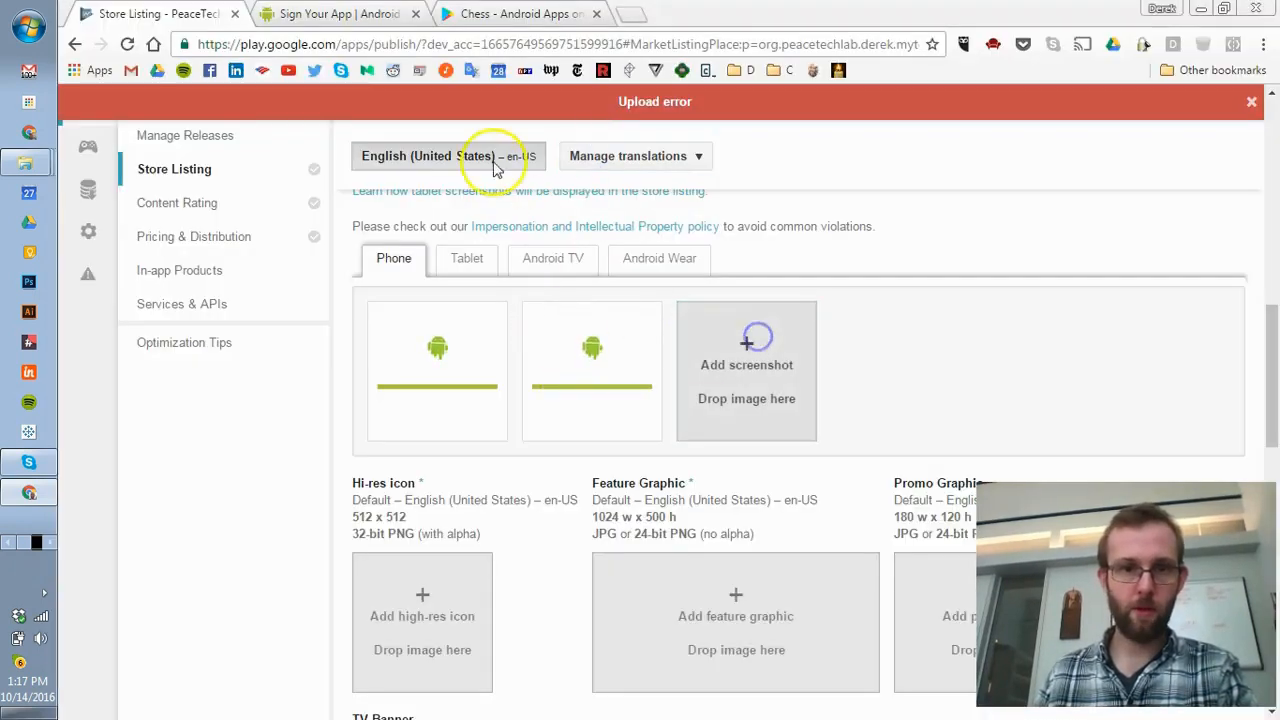
pyautogui.doubleClick(272, 126)
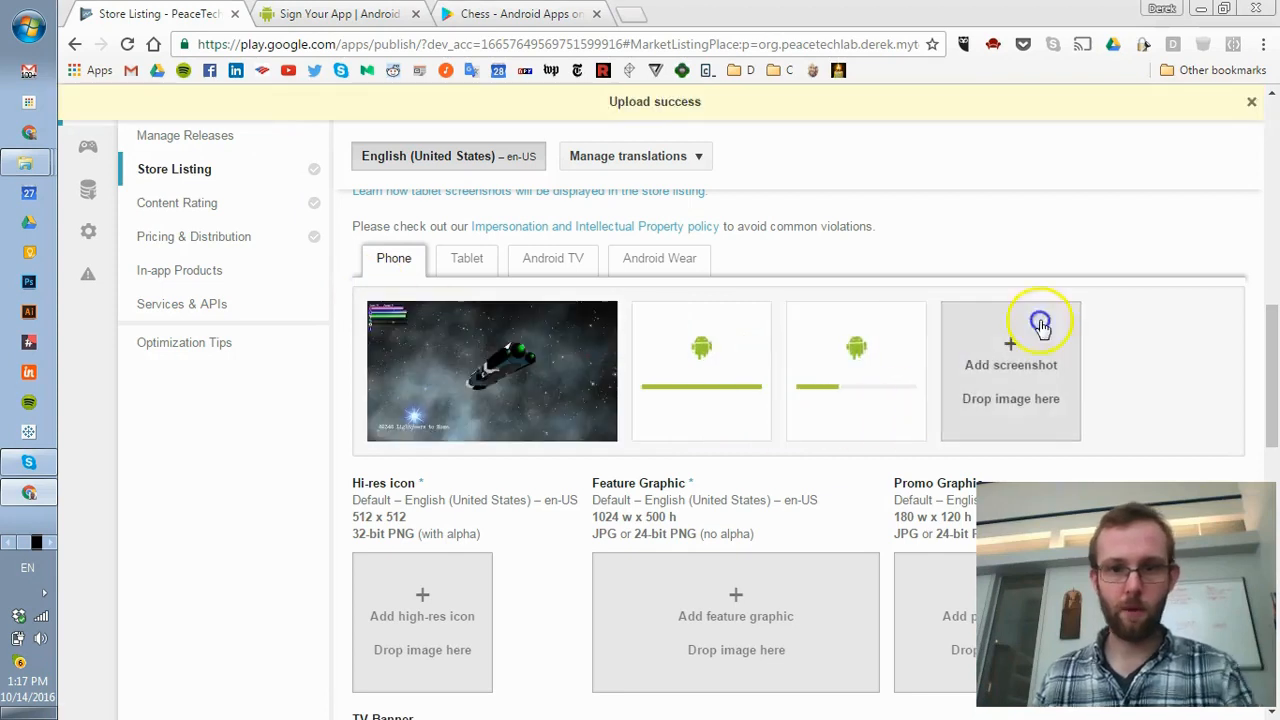
pyautogui.scroll(-1, 949, 248)
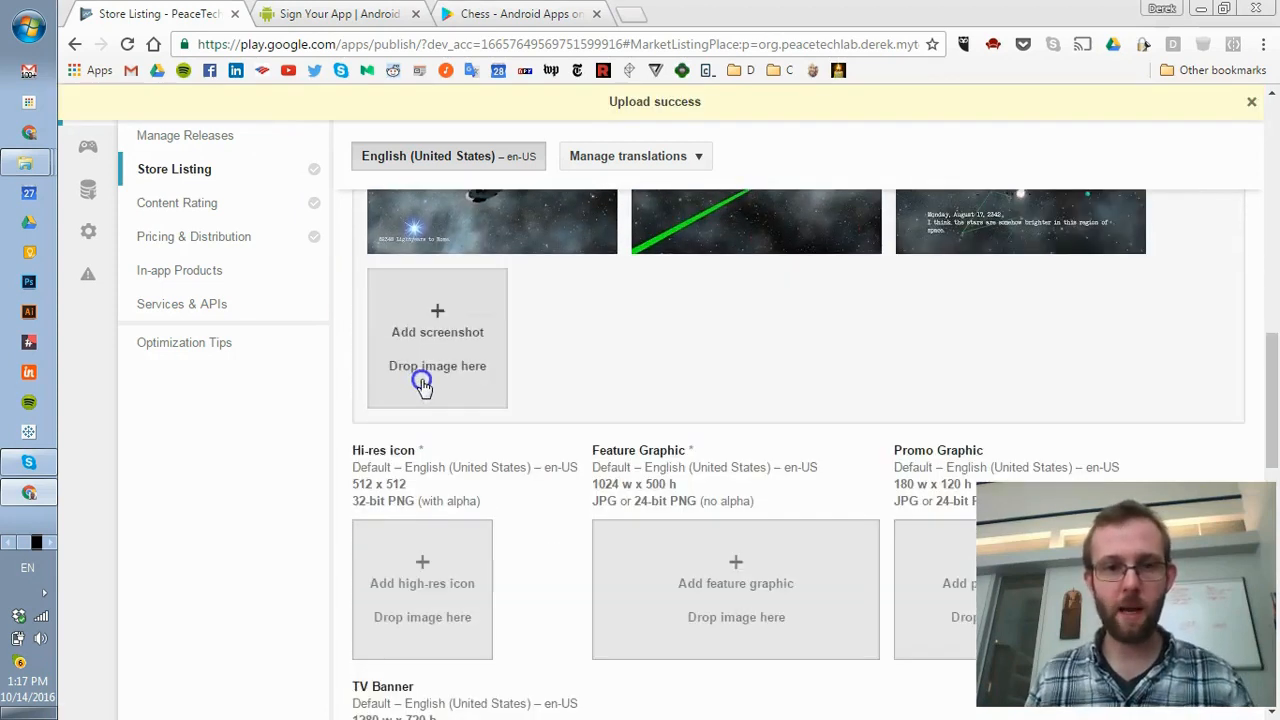
pyautogui.scroll(-1, 366, 495)
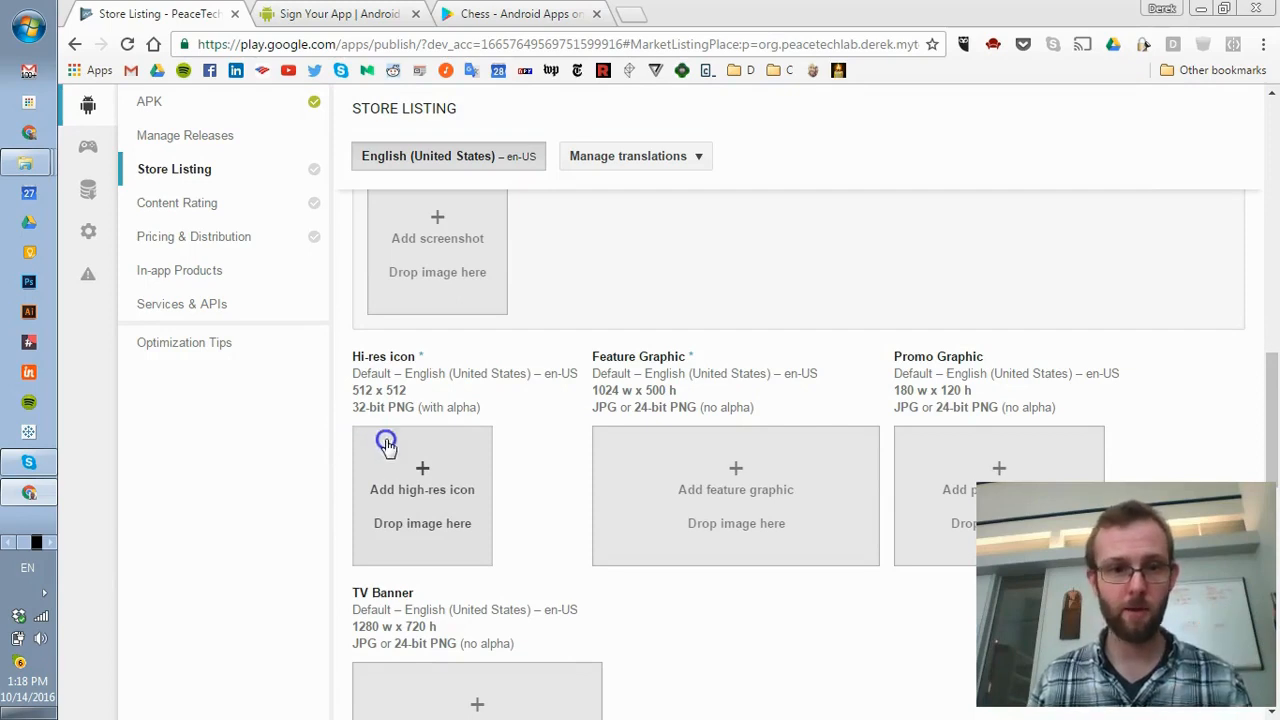
# - Upload the 512x512 image from Desktop > game icon as the hi-res icon
pyautogui.click(403, 488)
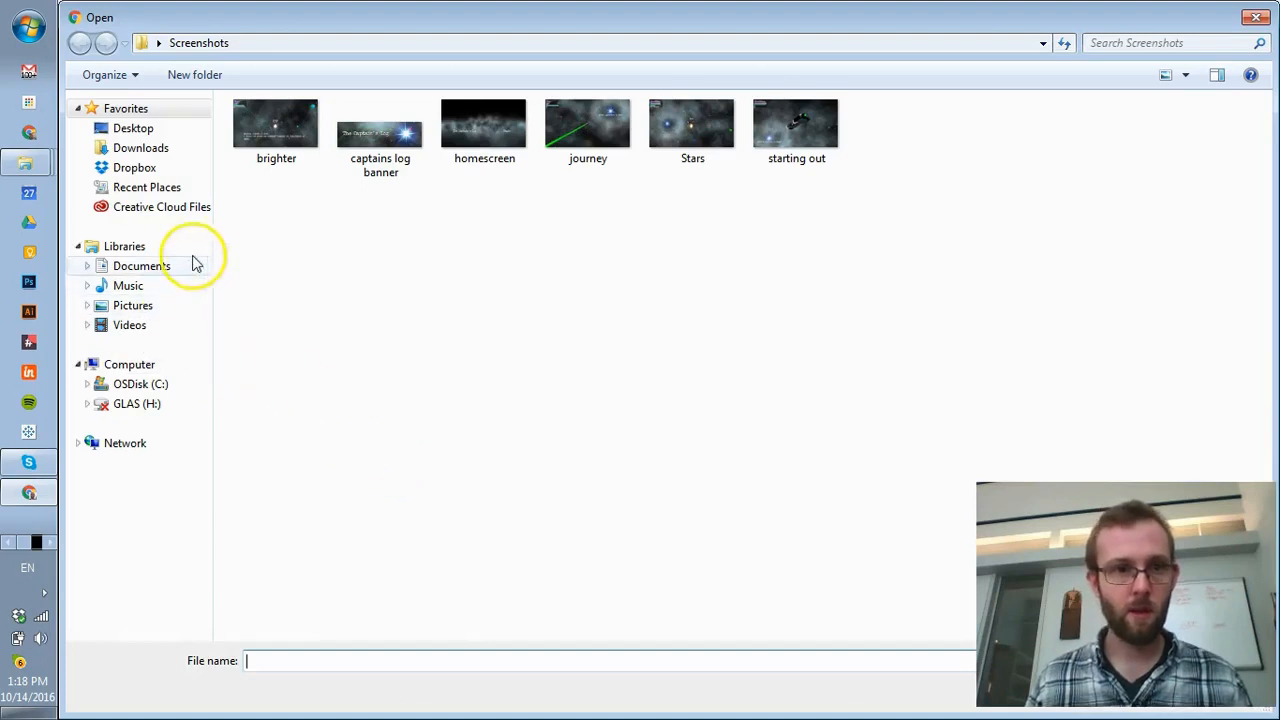
pyautogui.click(140, 168)
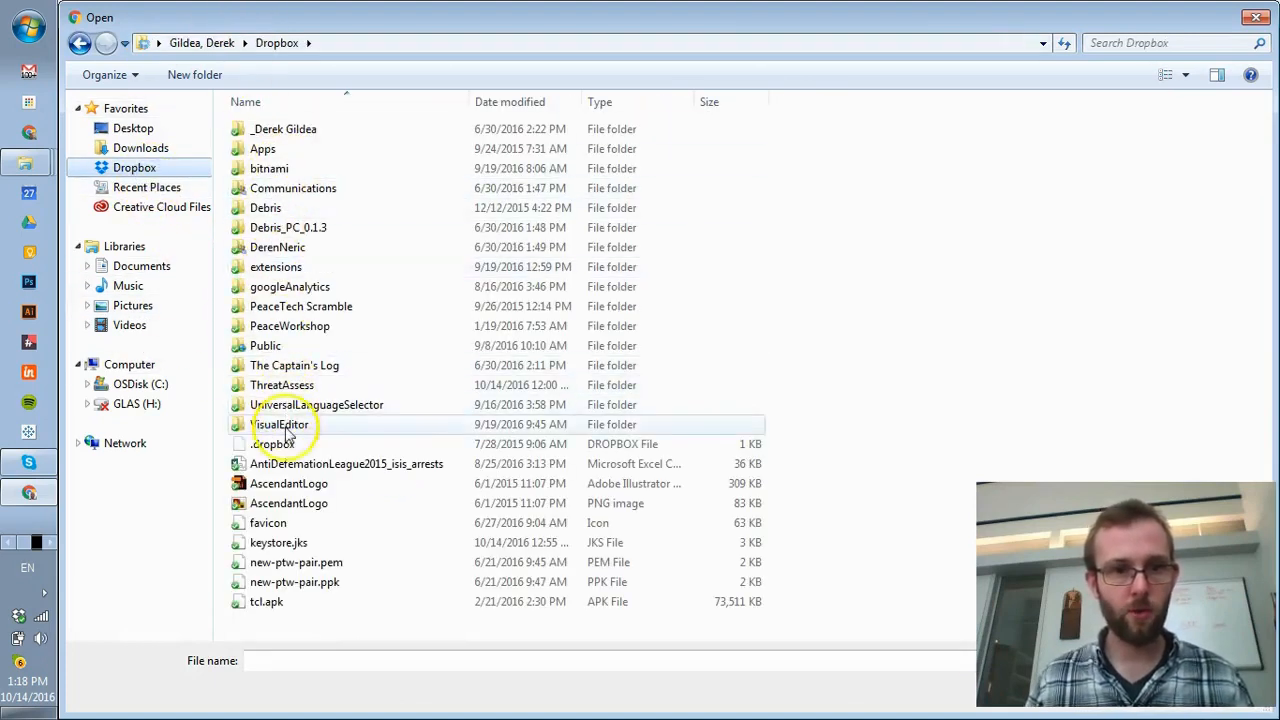
pyautogui.click(118, 128)
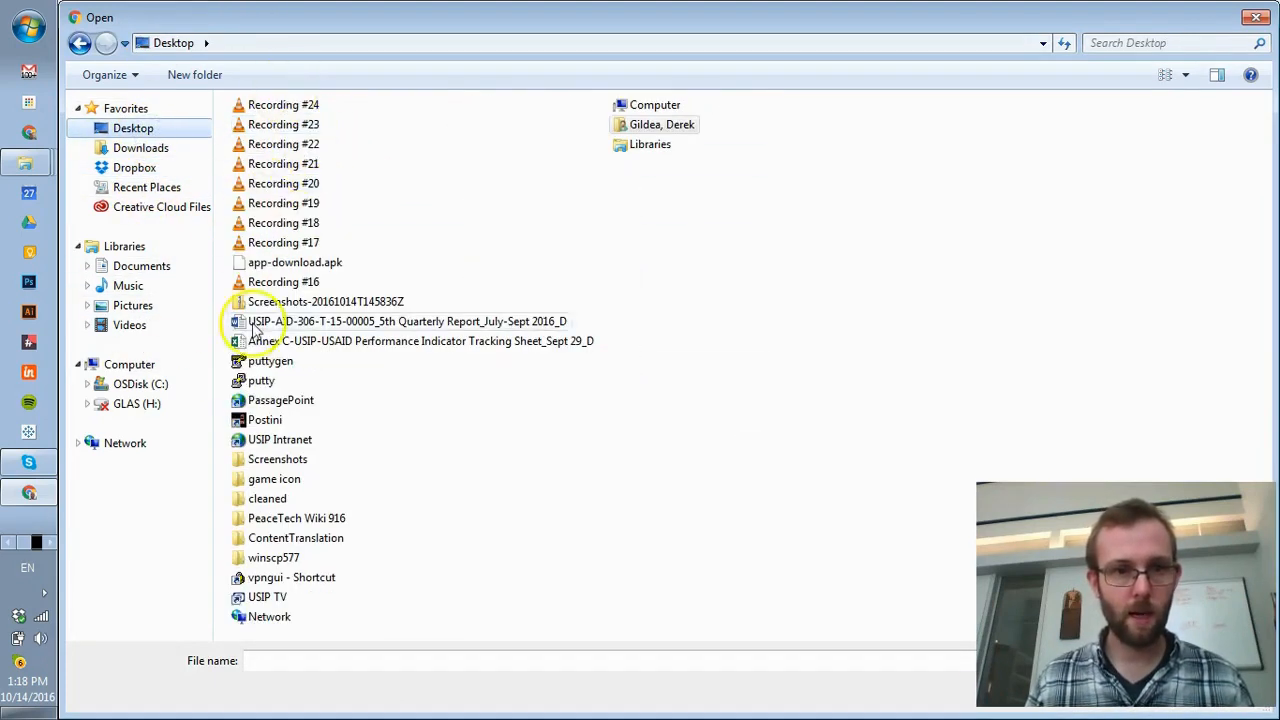
pyautogui.click(272, 480)
pyautogui.doubleClick(274, 480)
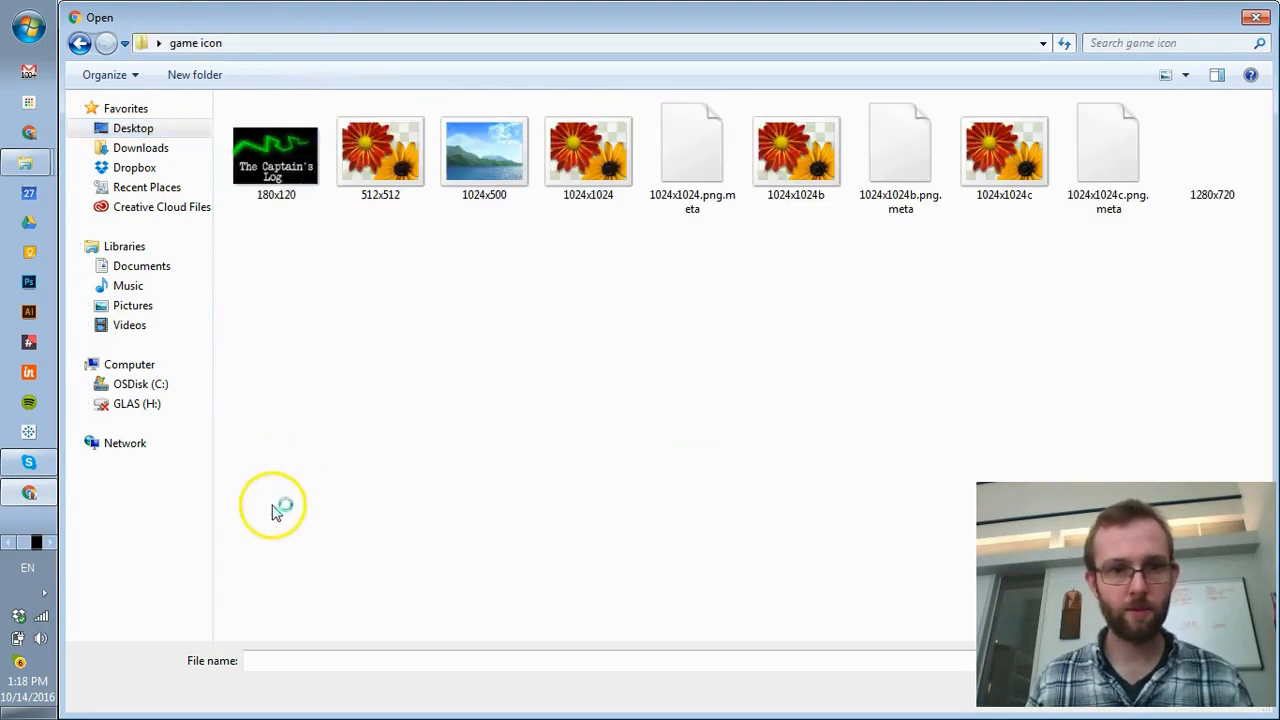
pyautogui.click(383, 168)
pyautogui.doubleClick(383, 168)
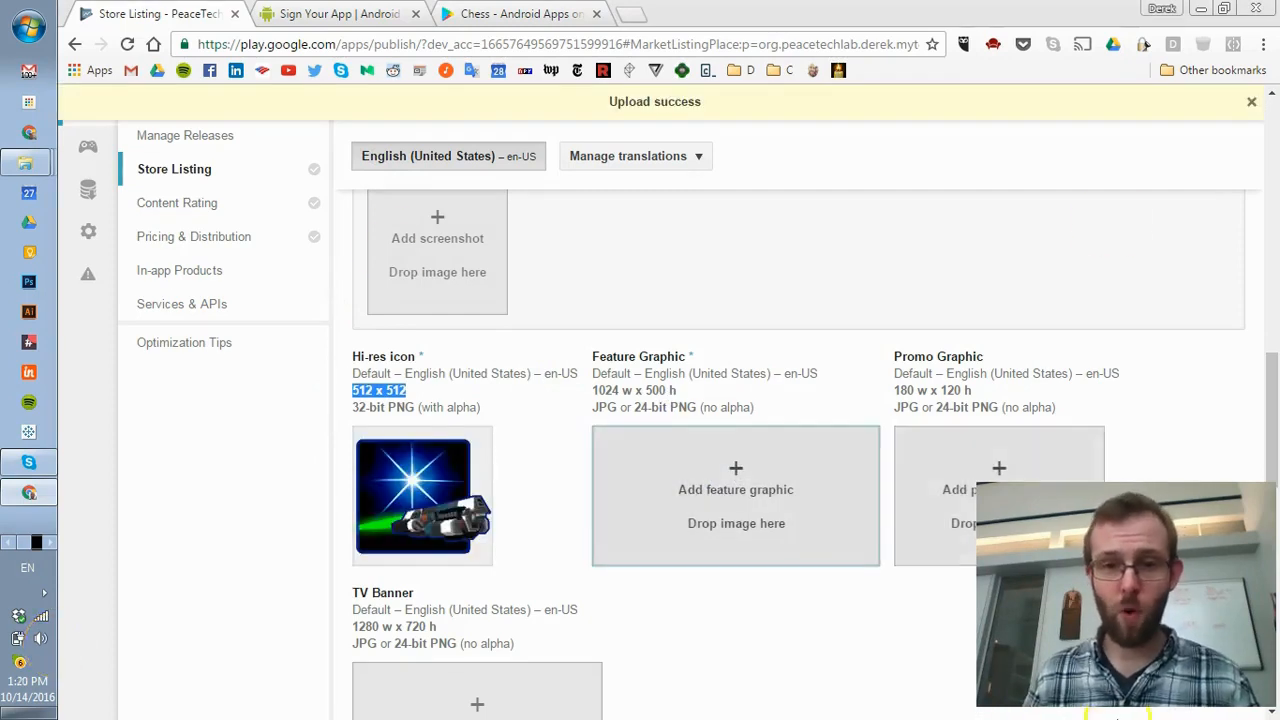
# - Add the 1024x500 image as the feature graphic
pyautogui.click(689, 489)
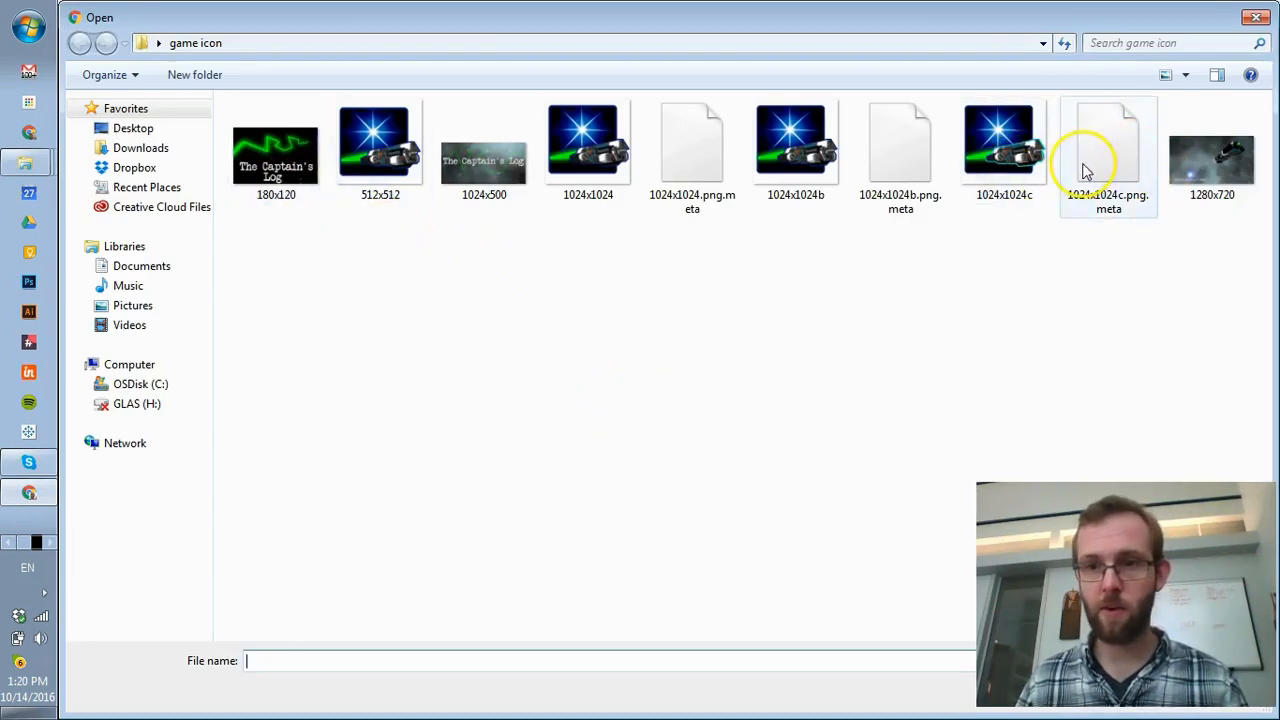
pyautogui.click(481, 172)
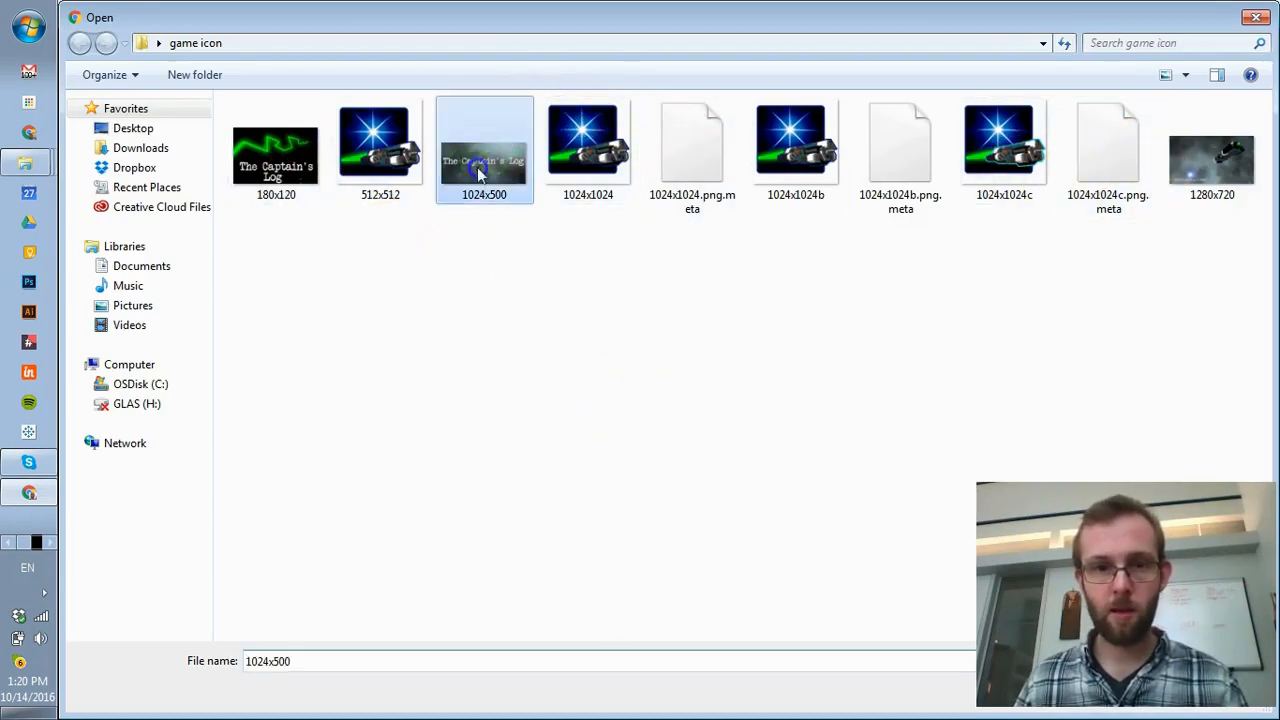
pyautogui.scroll(-3, 922, 421)
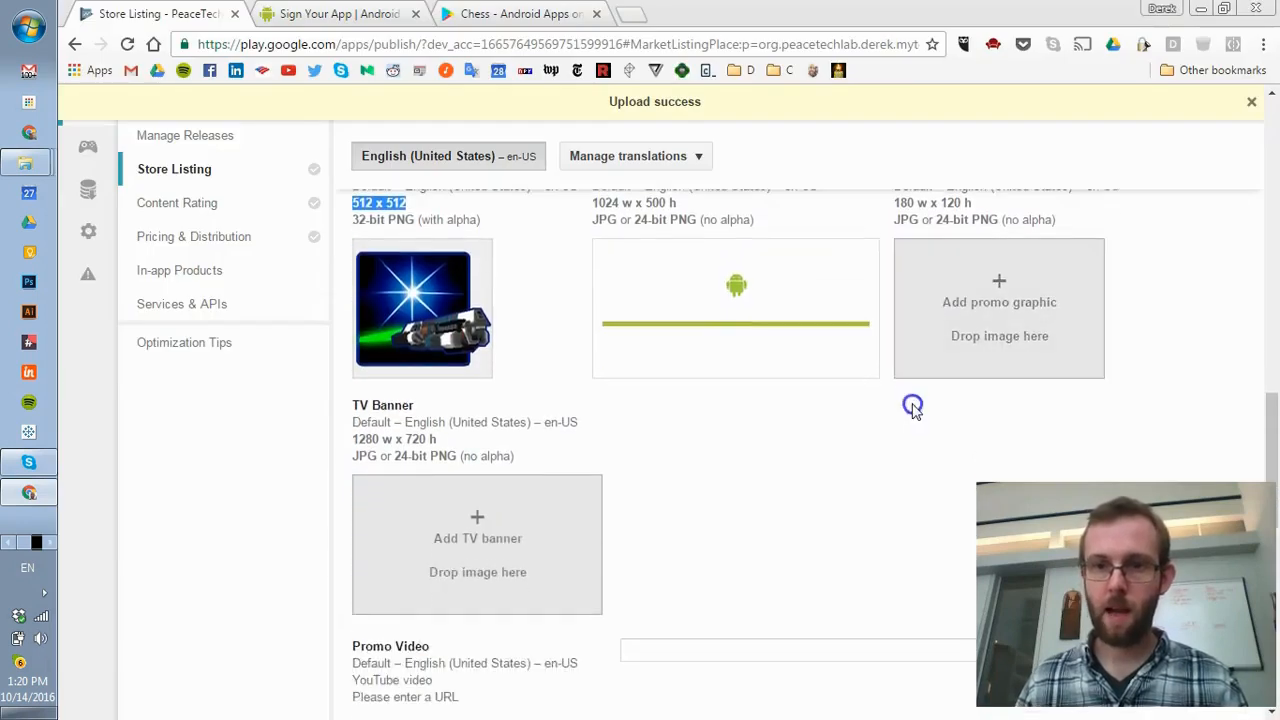
pyautogui.scroll(2, 908, 410)
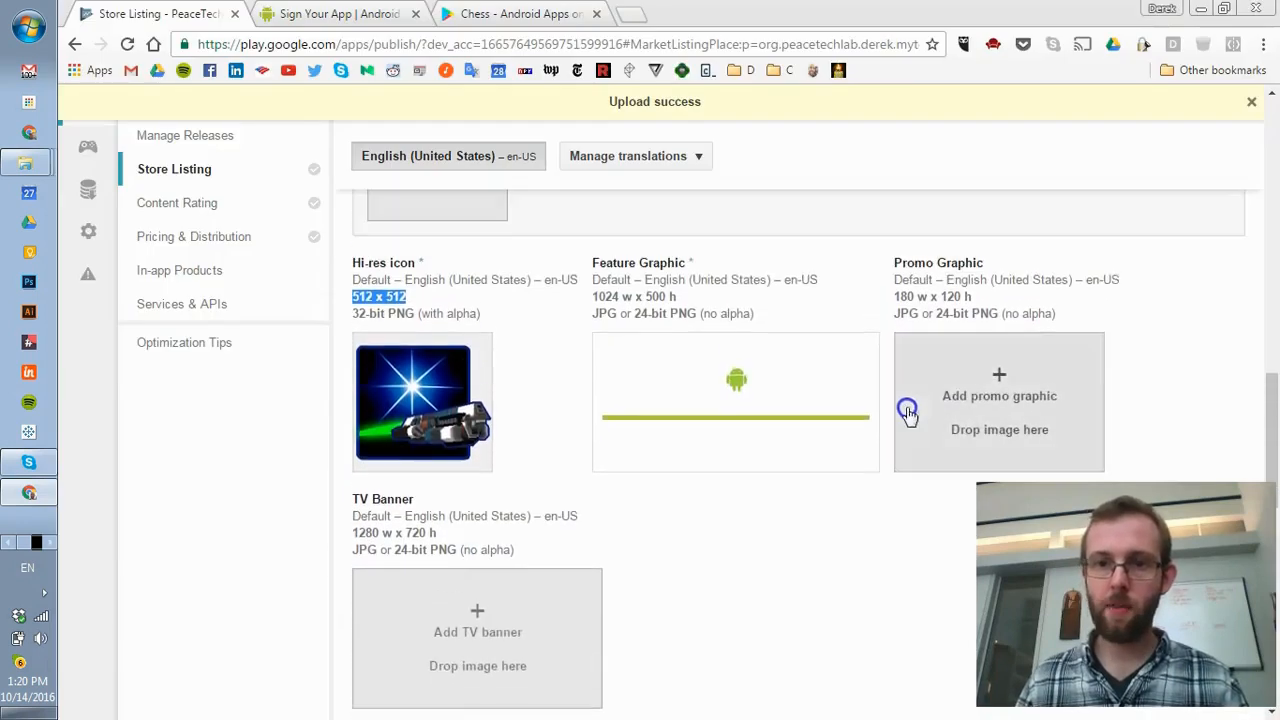
# - Upload the 180x120 image as the promo graphic
pyautogui.click(1002, 382)
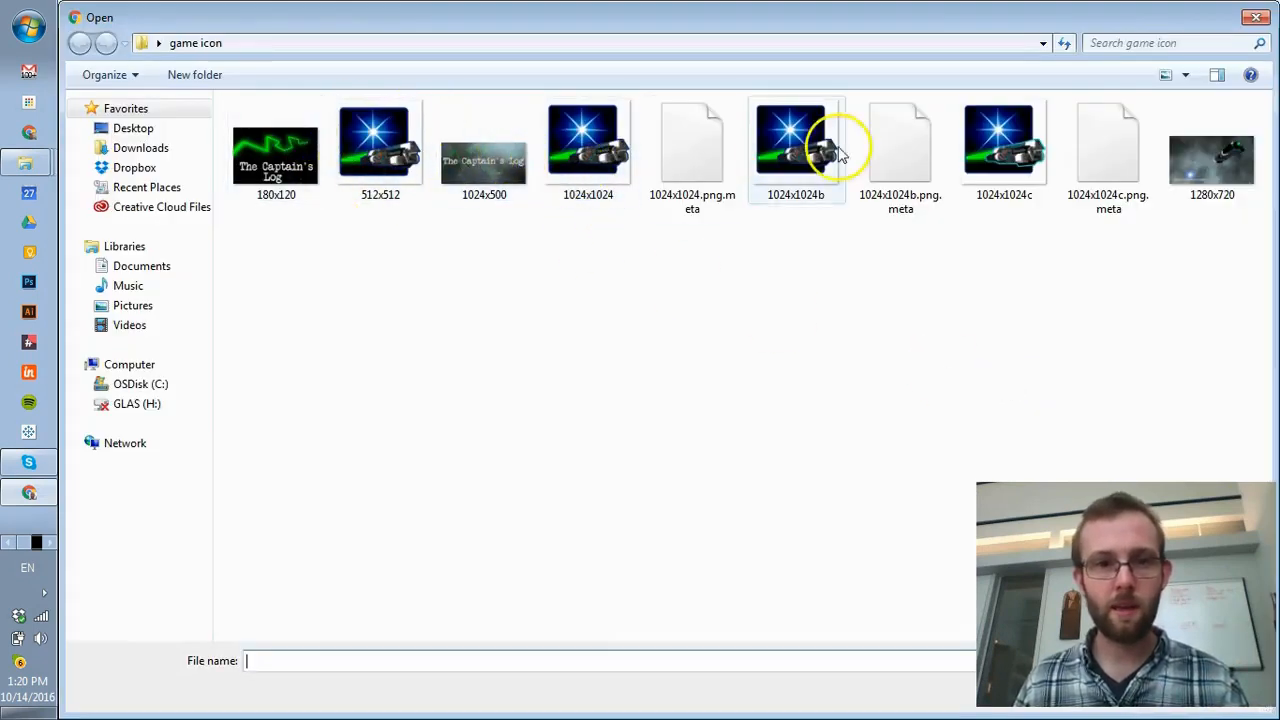
pyautogui.doubleClick(275, 155)
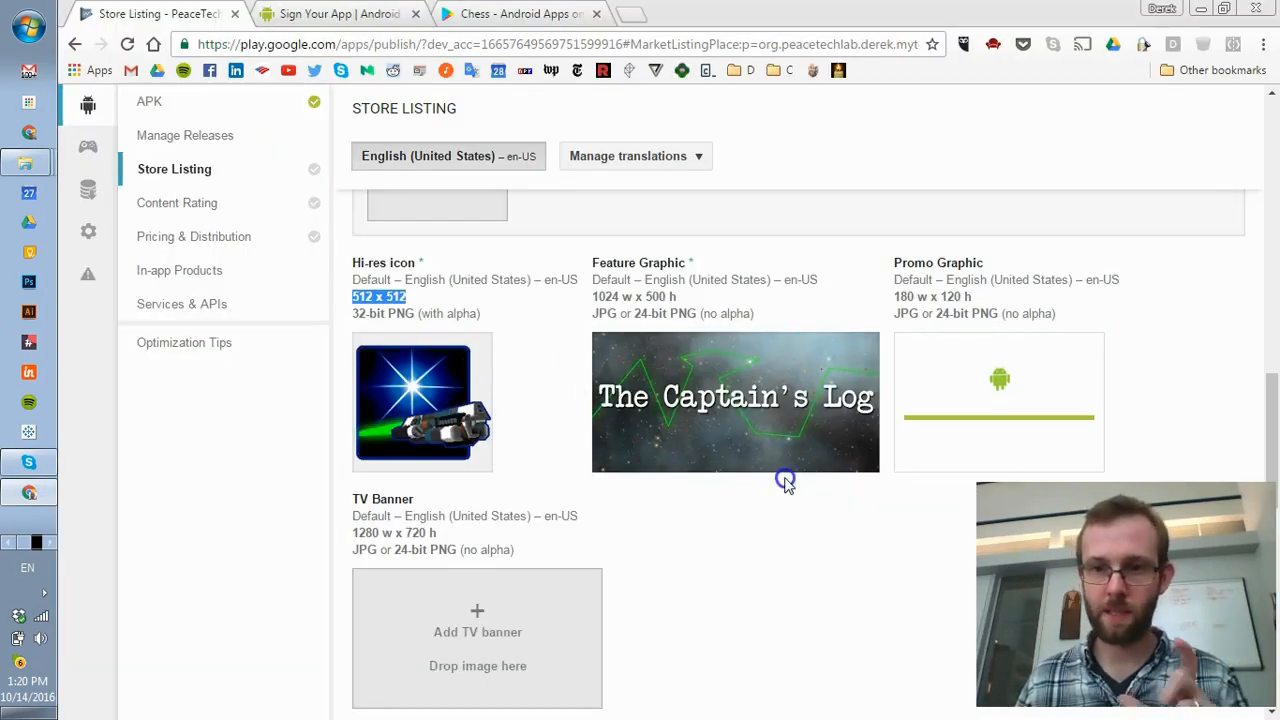
pyautogui.scroll(-1, 785, 478)
pyautogui.scroll(-1, 774, 477)
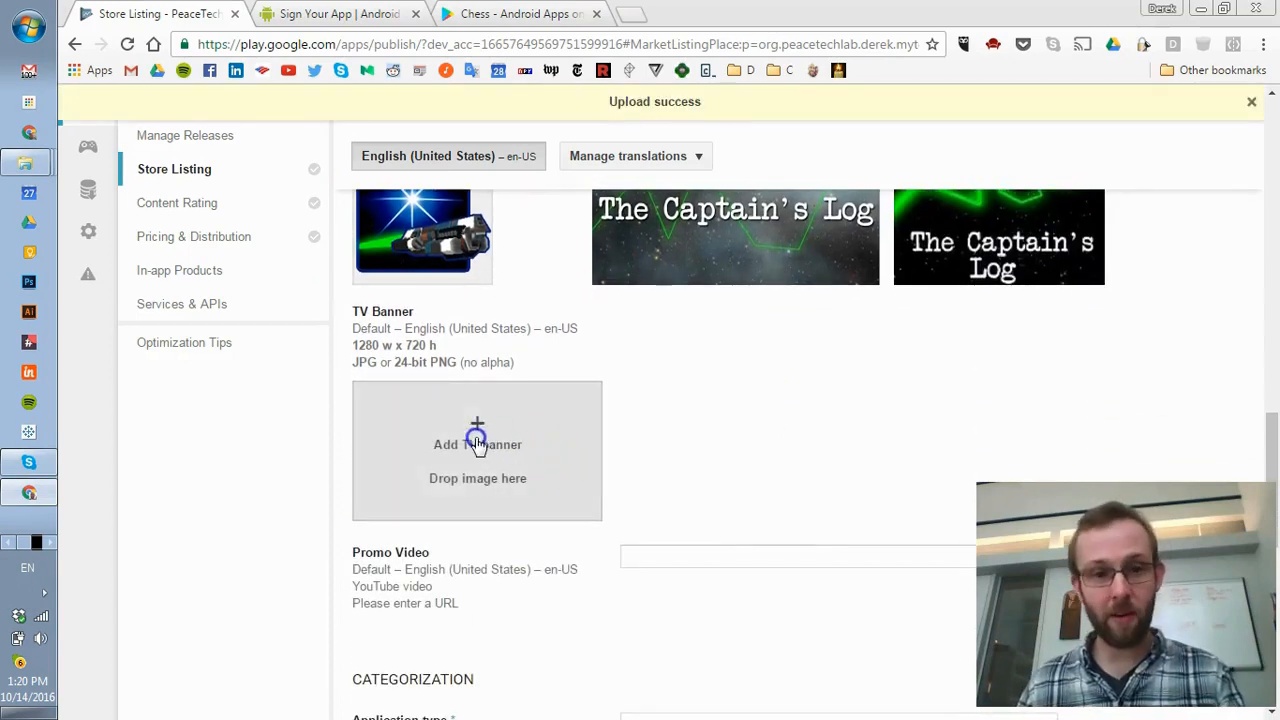
# - Check the TV banner's 1280 x 720 size and click into the Promo Video URL field
pyautogui.doubleClick(415, 345)
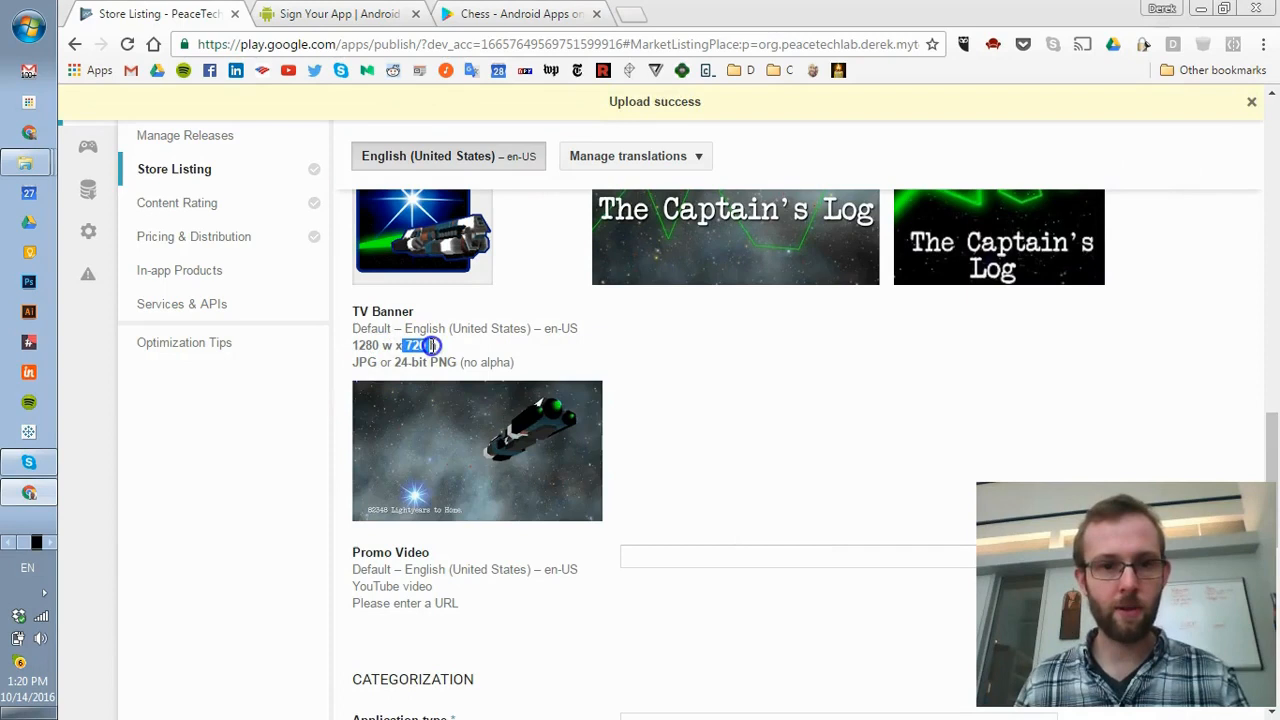
pyautogui.scroll(-3, 757, 368)
pyautogui.click(695, 281)
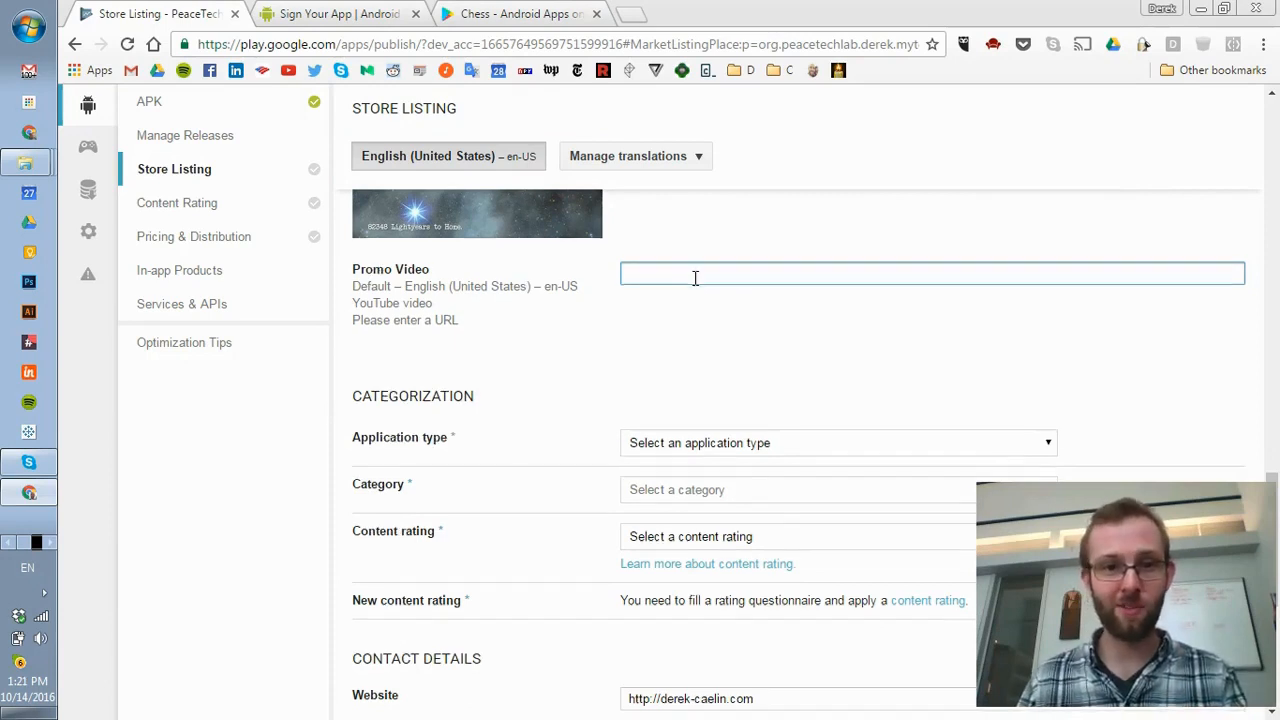
# - Categorize the listing as type Applications, category Communication, content rating Everyone
pyautogui.scroll(-2, 690, 283)
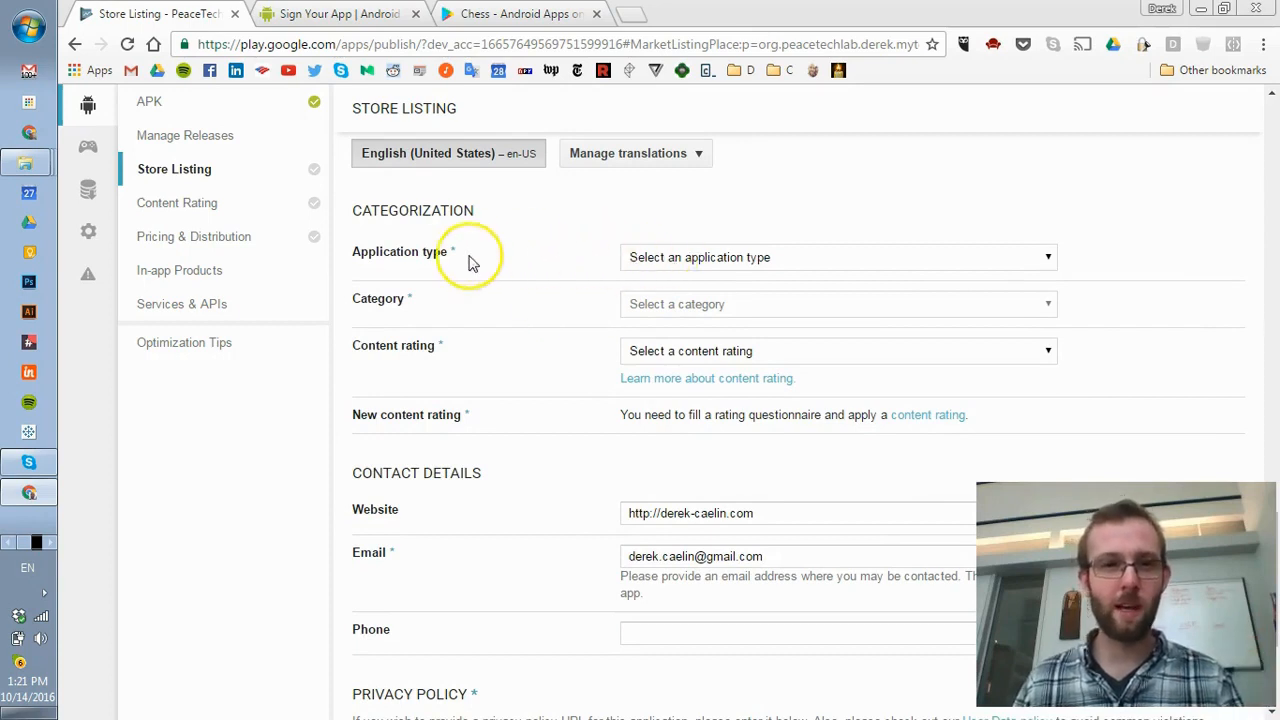
pyautogui.click(737, 257)
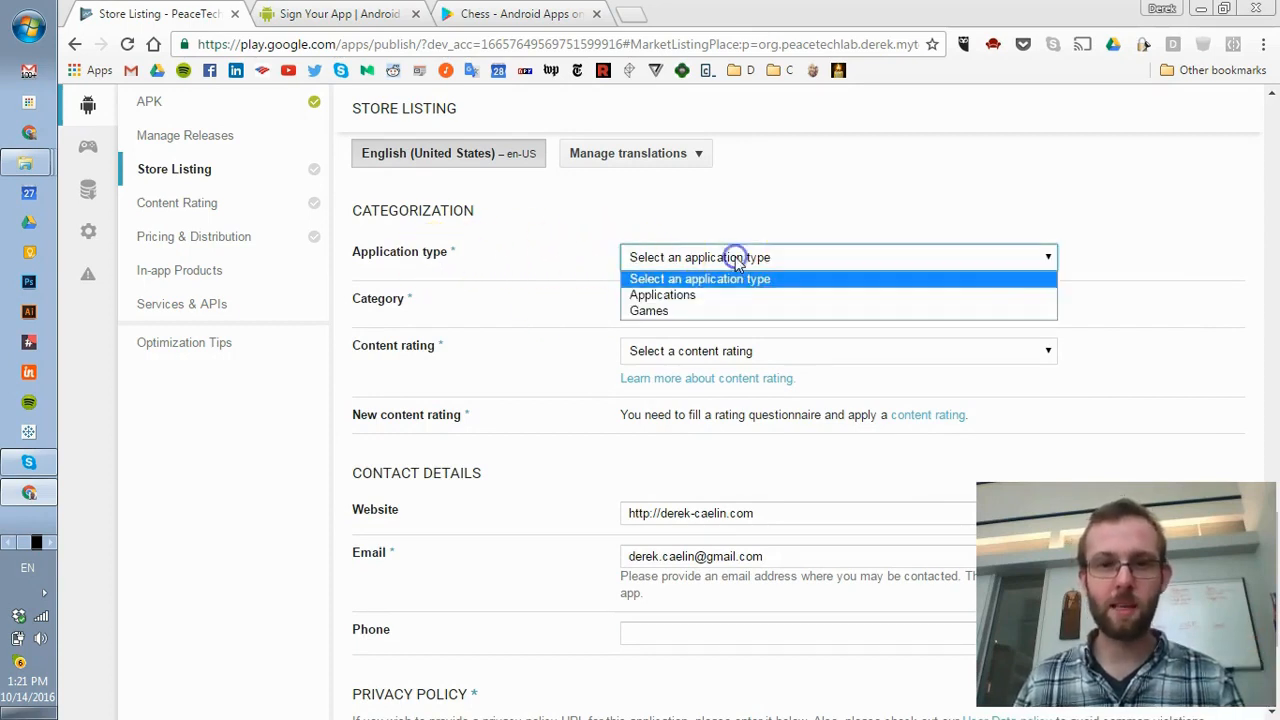
pyautogui.click(668, 295)
pyautogui.click(662, 302)
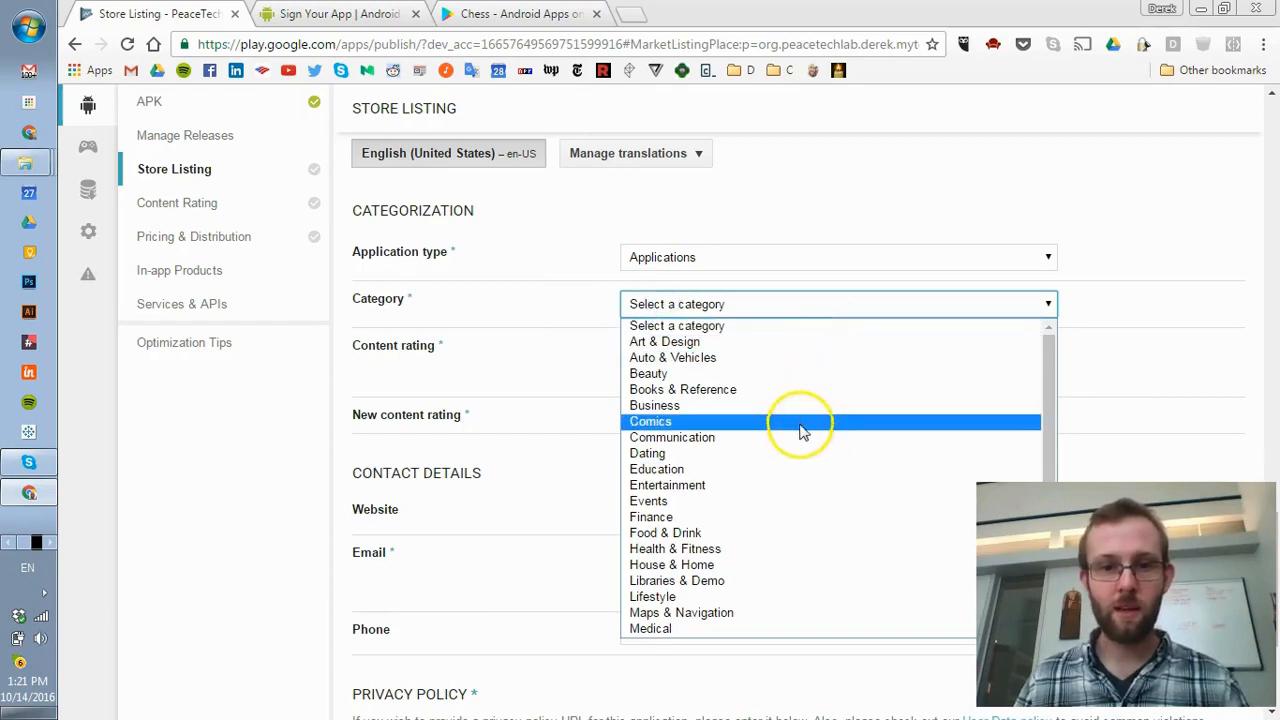
pyautogui.click(756, 440)
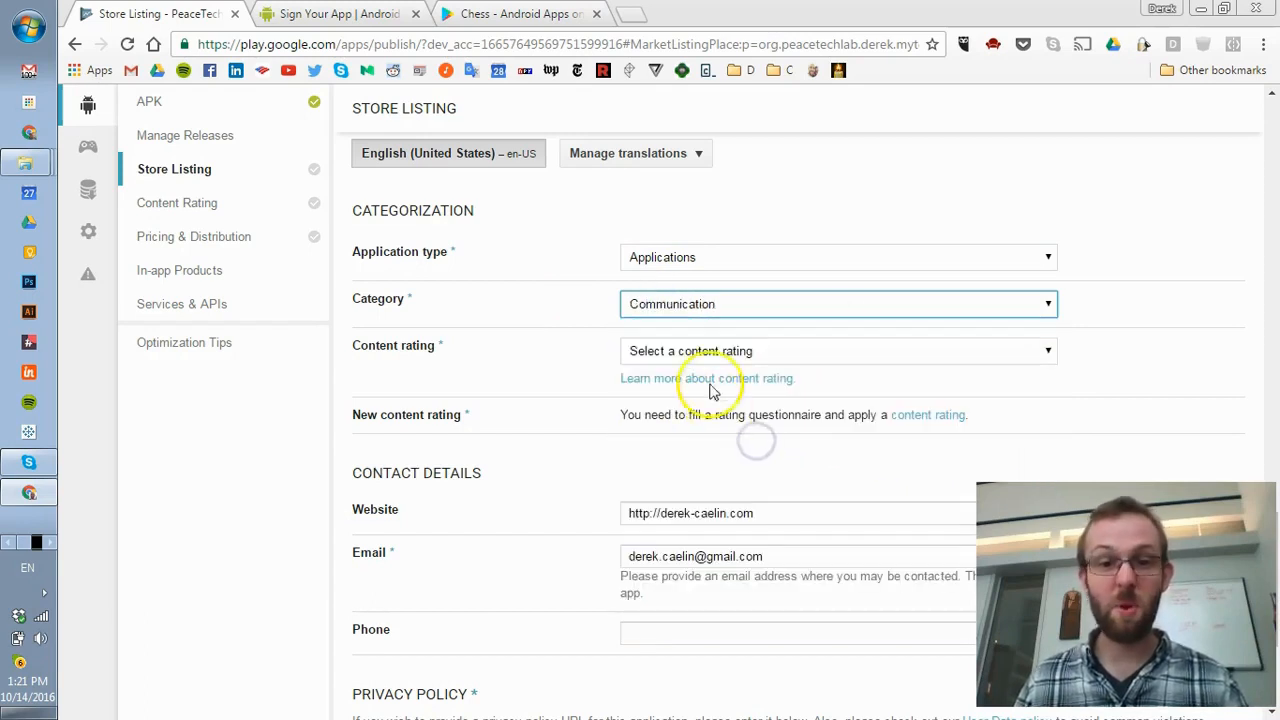
pyautogui.click(679, 350)
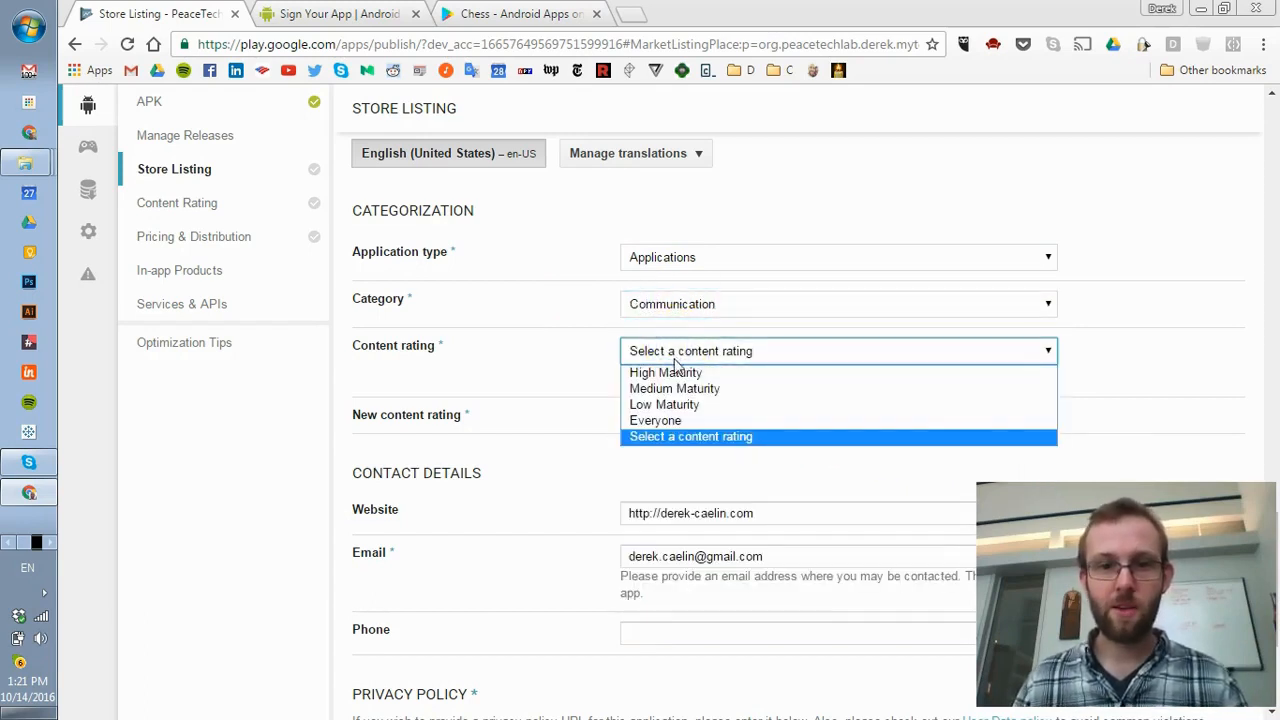
pyautogui.click(660, 420)
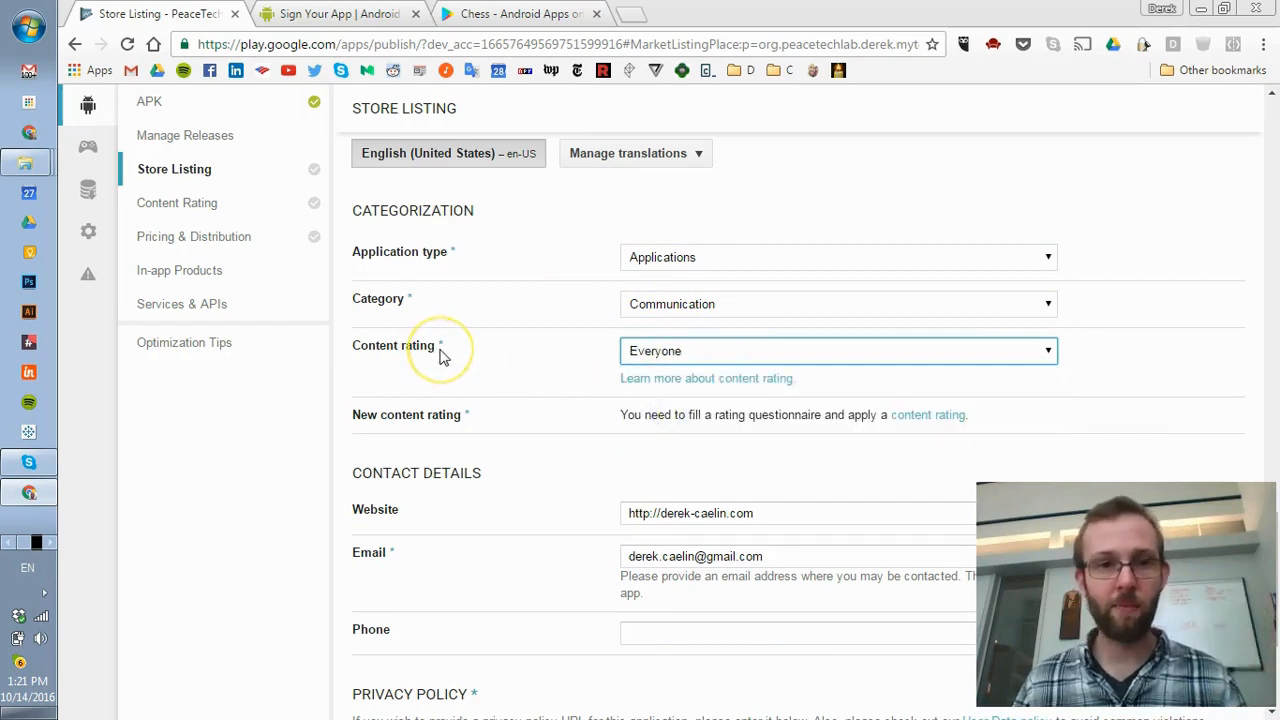
pyautogui.scroll(-1, 480, 350)
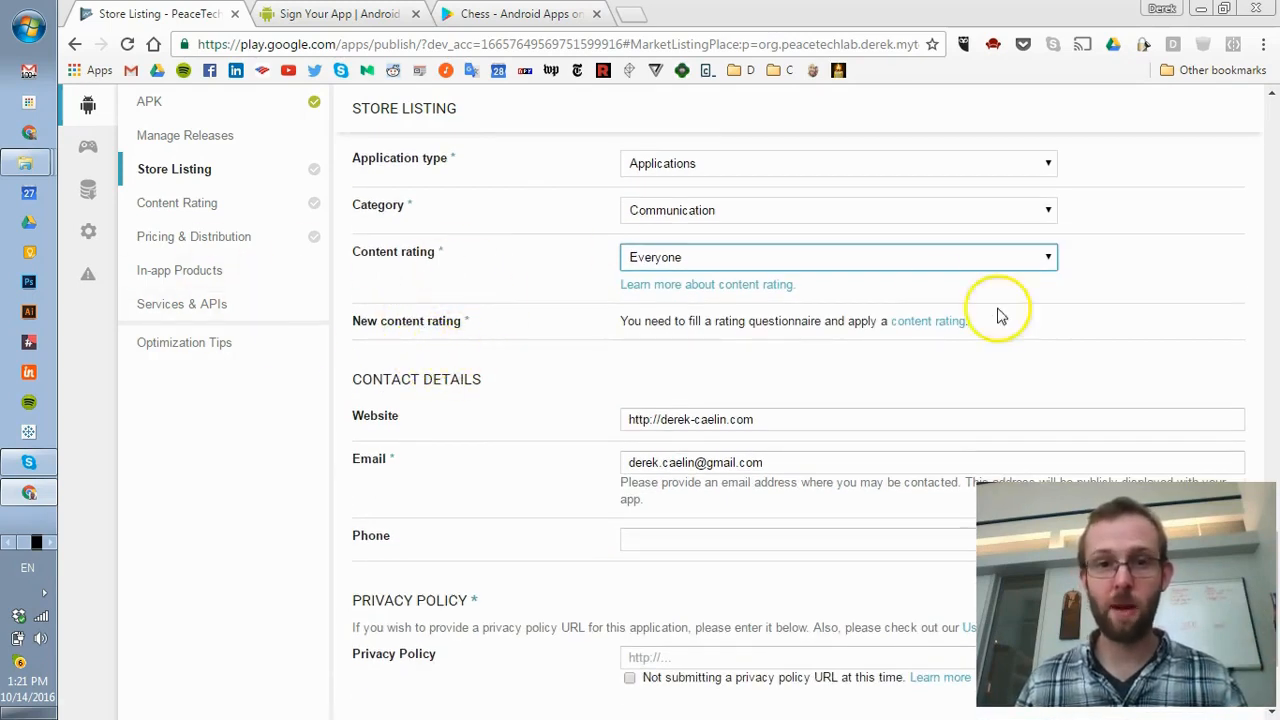
pyautogui.scroll(-1, 820, 315)
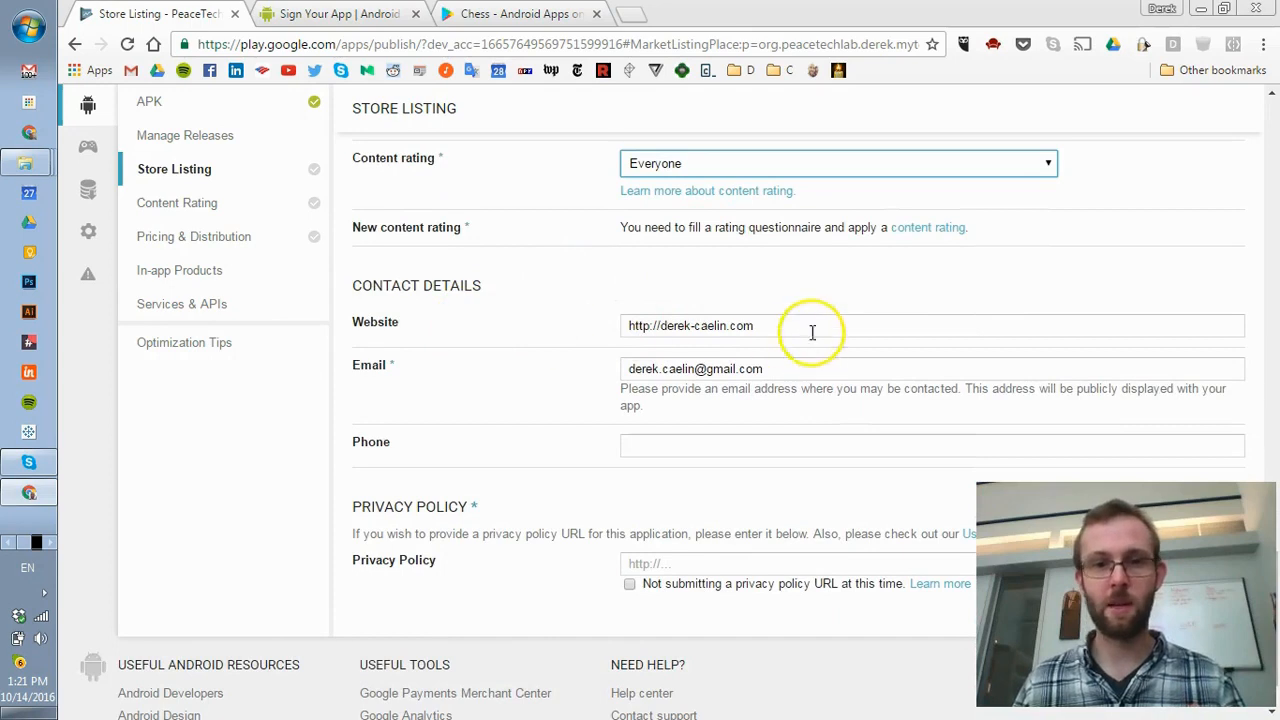
# - Check the website and phone contact fields and save the store listing as a draft
pyautogui.tripleClick(809, 332)
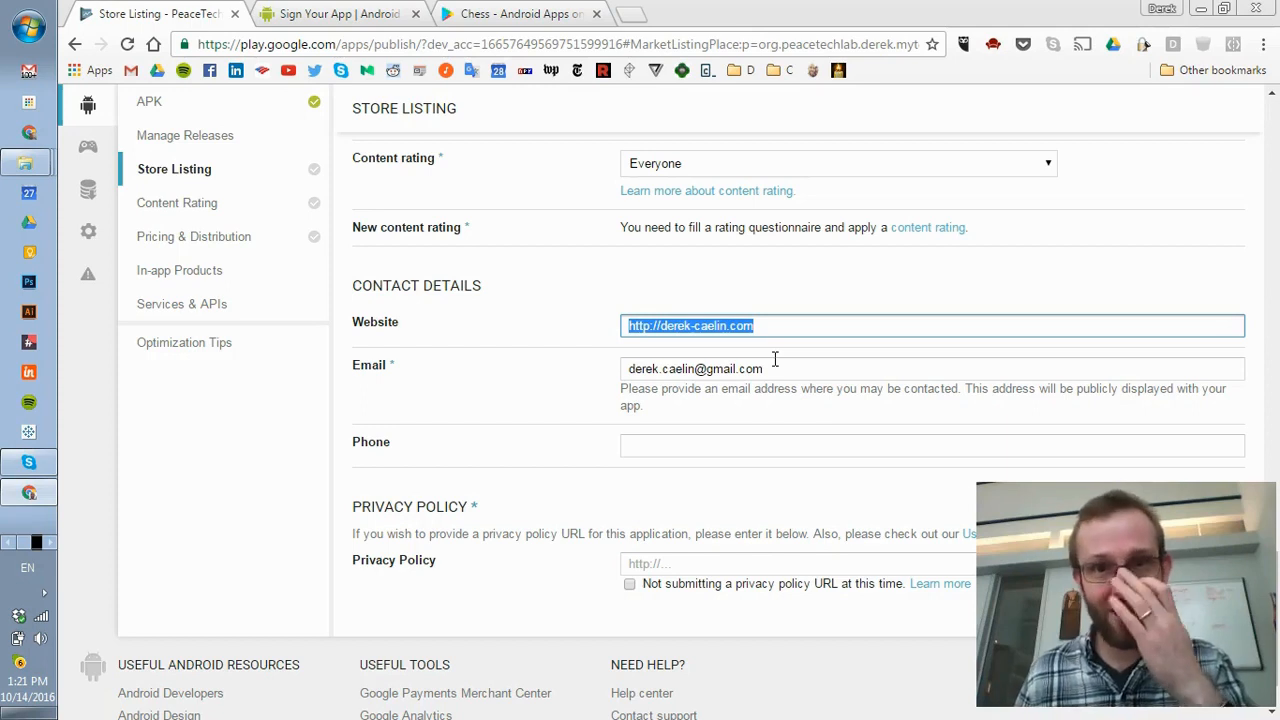
pyautogui.scroll(-1, 480, 394)
pyautogui.click(670, 367)
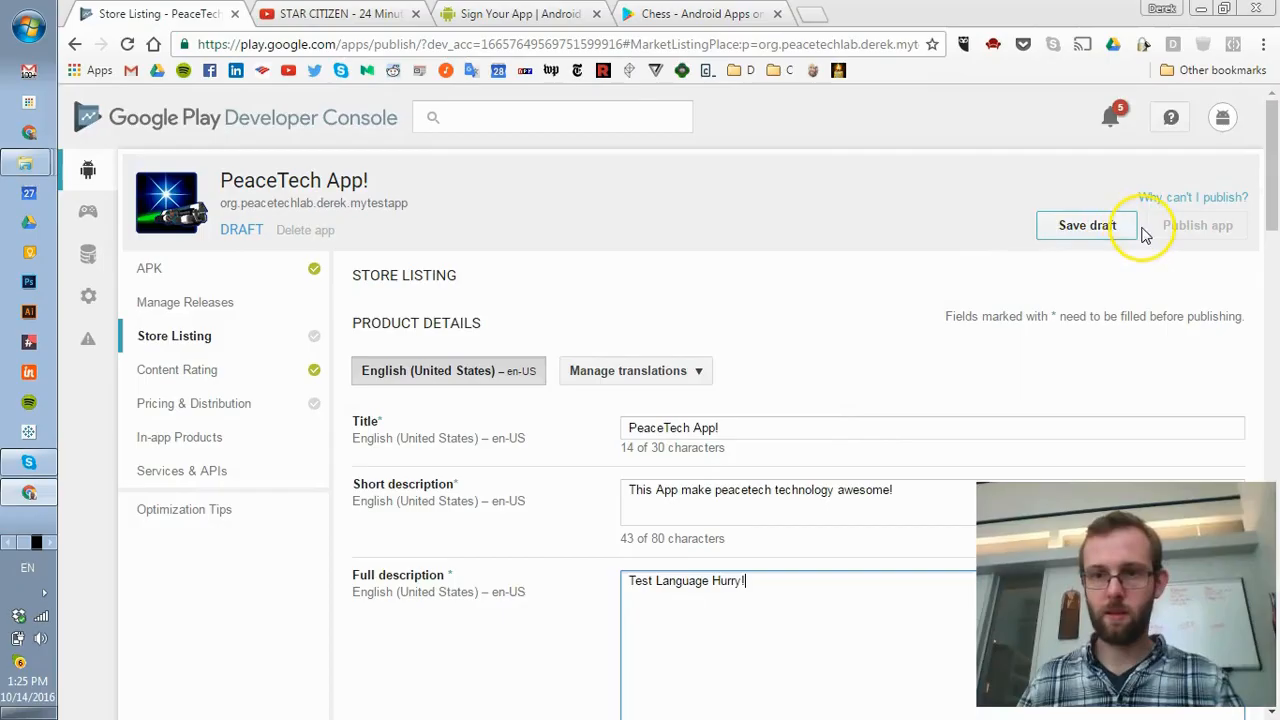
pyautogui.click(1100, 226)
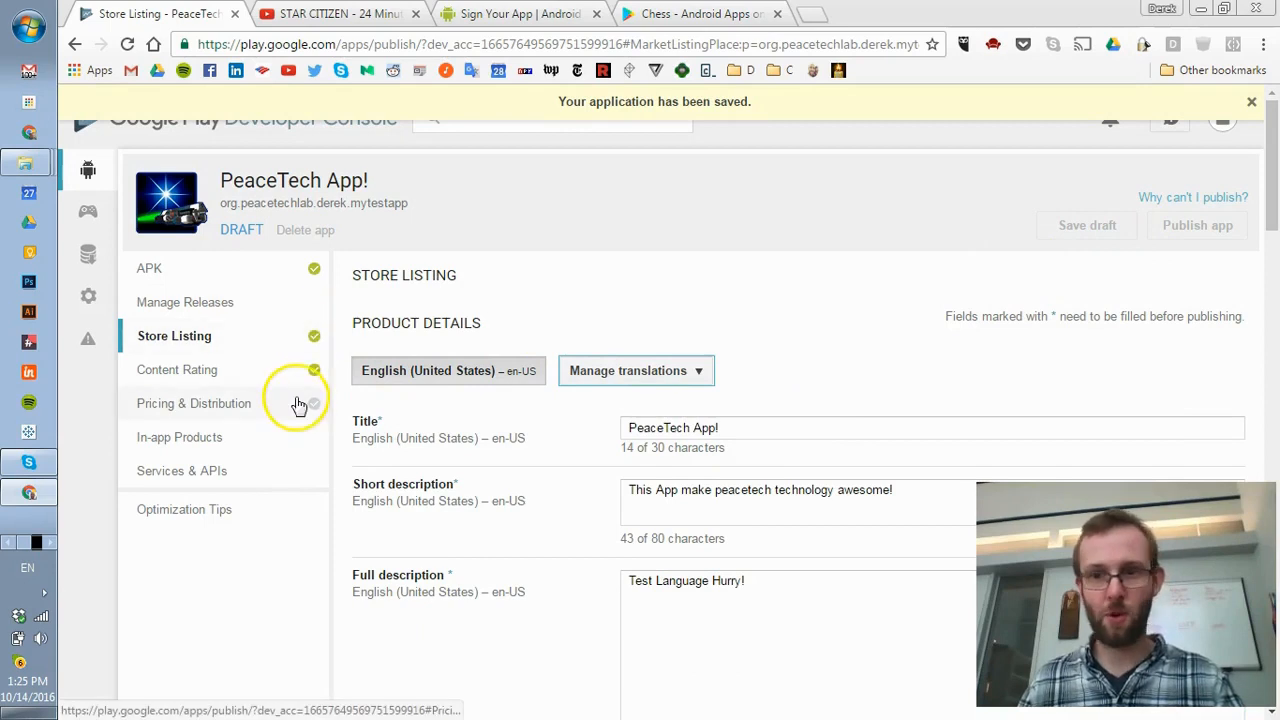
# - Open the 'Learn more about content rating' help article, then go to the Content Rating page
pyautogui.click(193, 408)
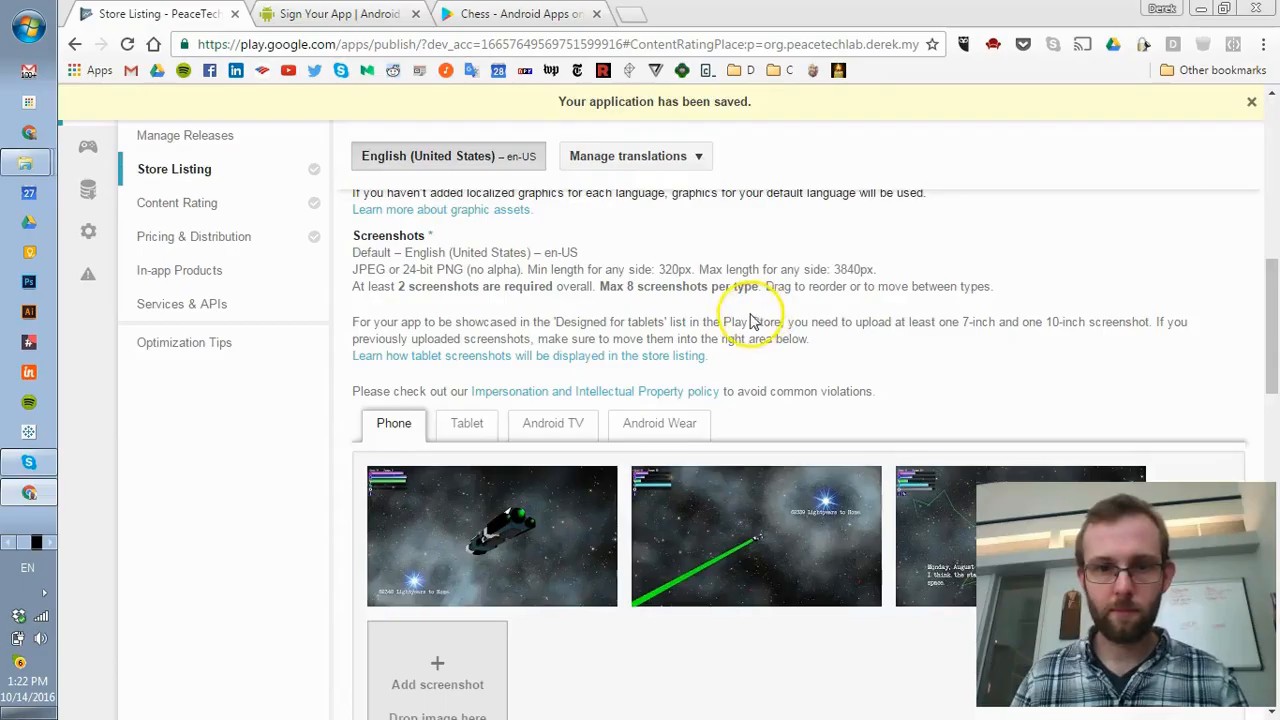
pyautogui.scroll(-5, 725, 340)
pyautogui.scroll(-5, 700, 338)
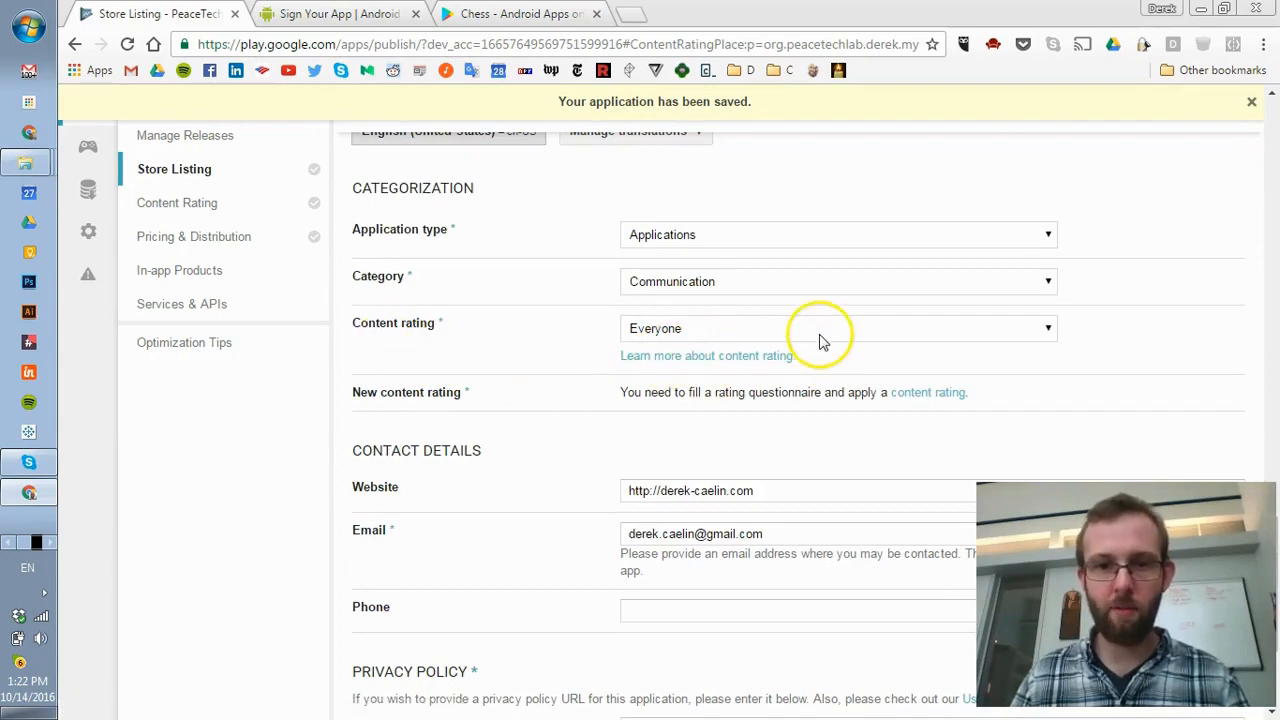
pyautogui.click(707, 357)
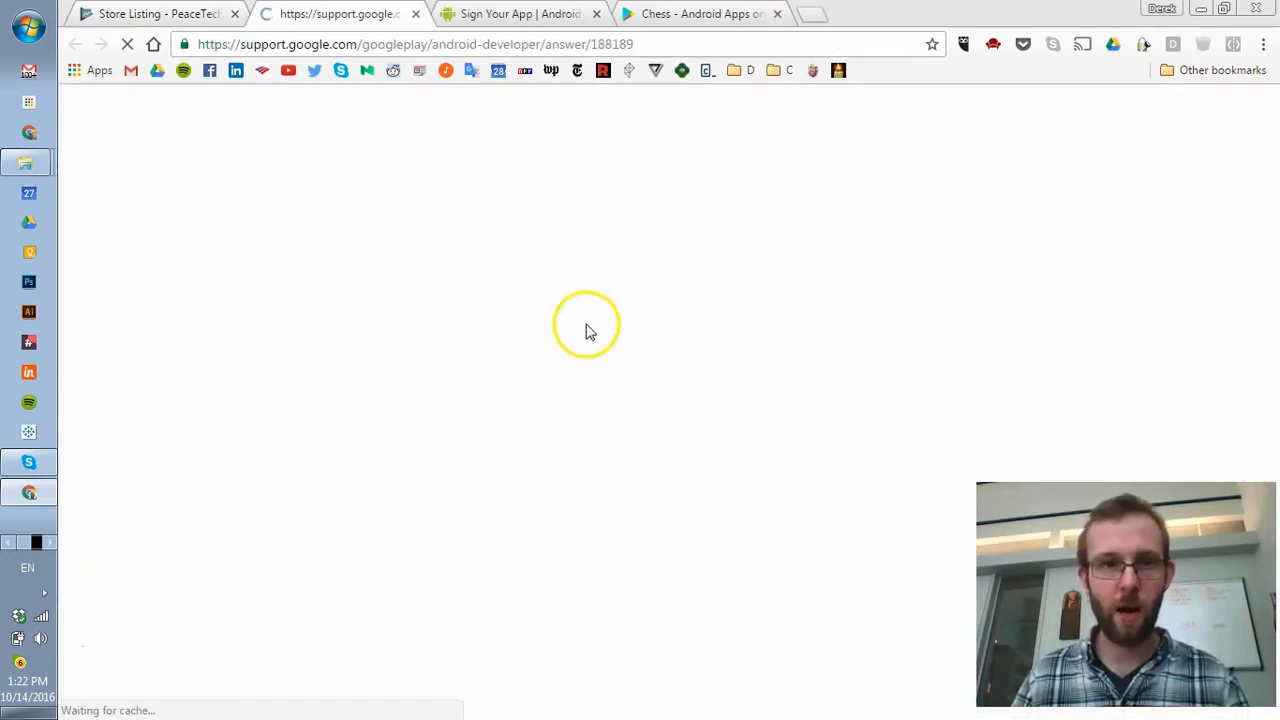
pyautogui.click(162, 203)
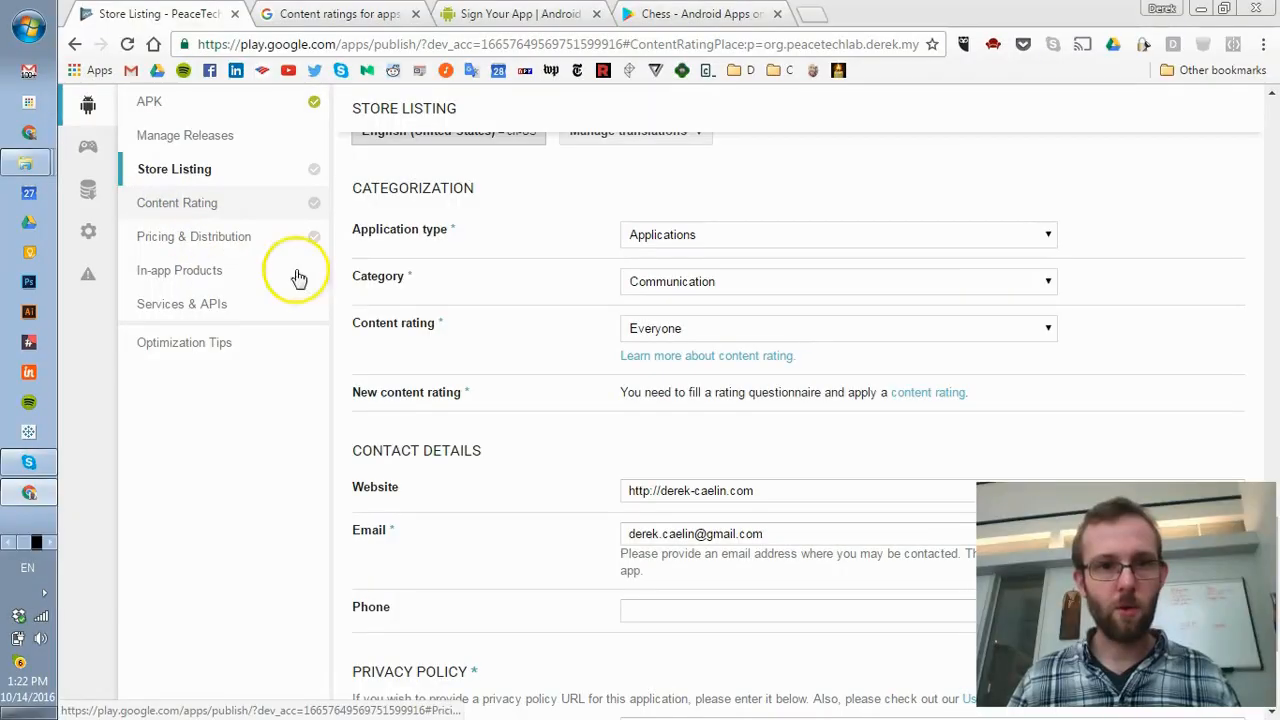
pyautogui.scroll(7, 543, 425)
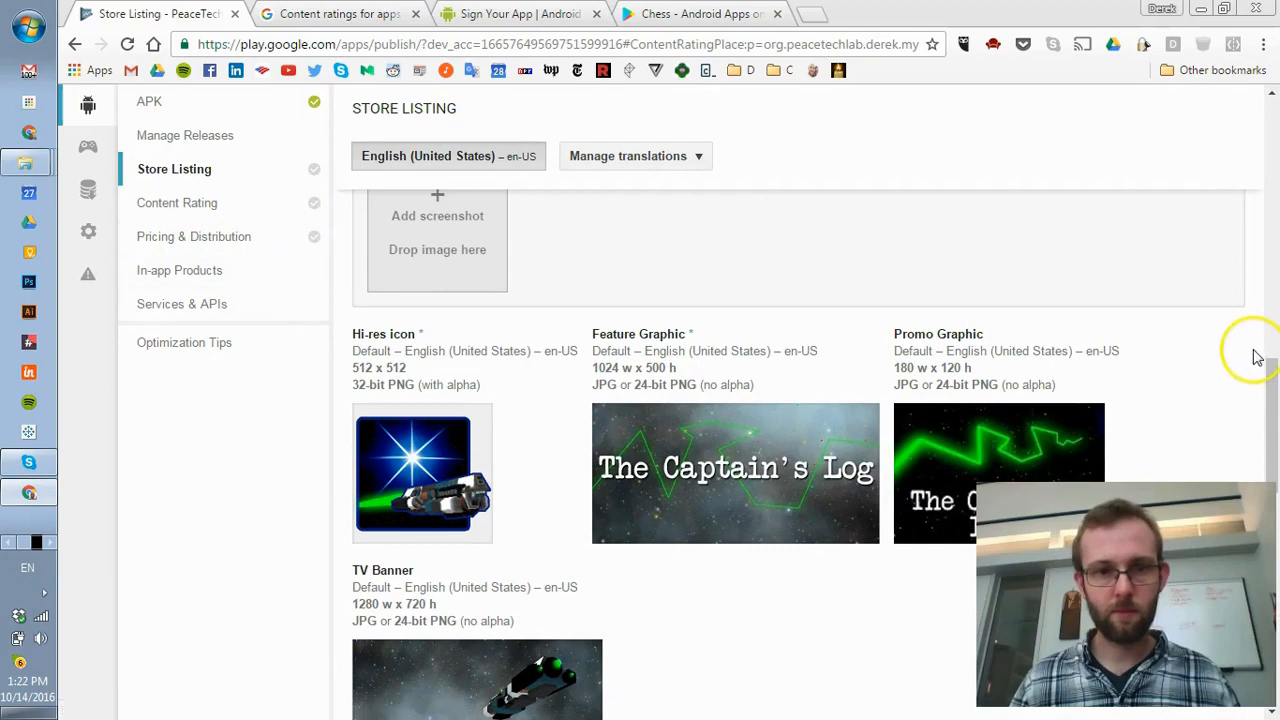
pyautogui.scroll(12, 1206, 270)
pyautogui.click(180, 370)
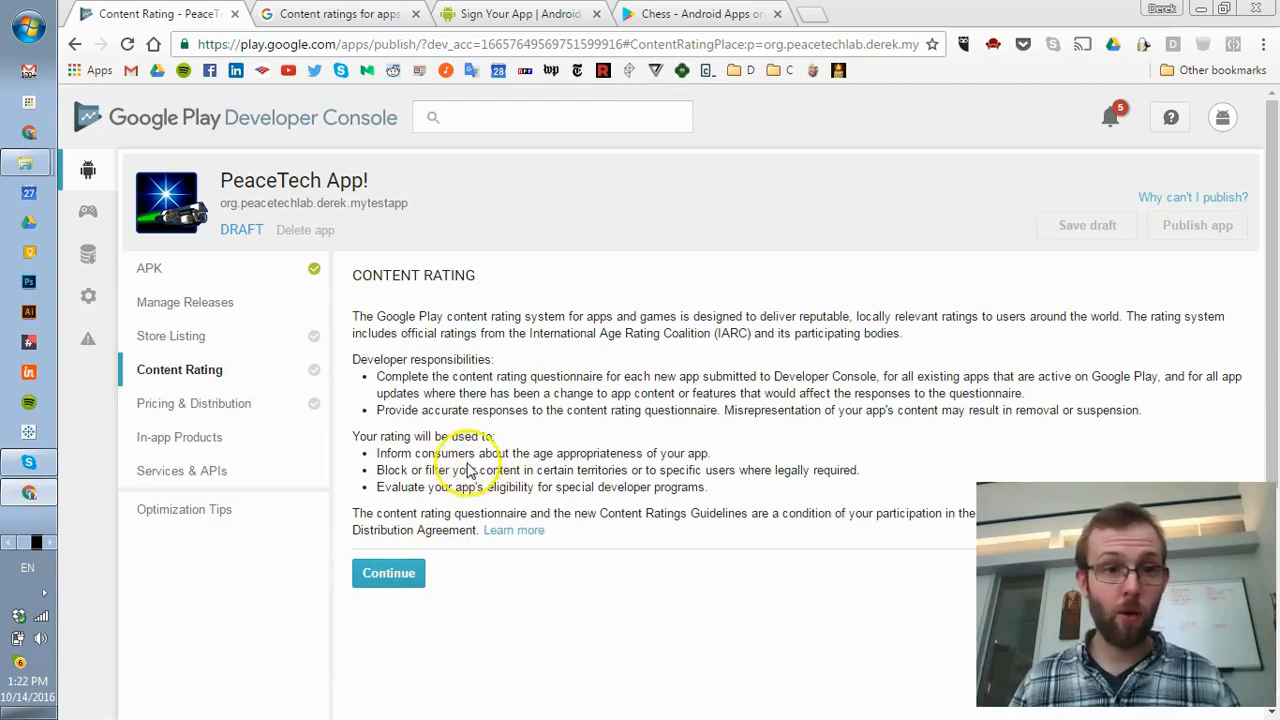
# - Start the content rating questionnaire and enter the contact e-mail address
pyautogui.click(391, 577)
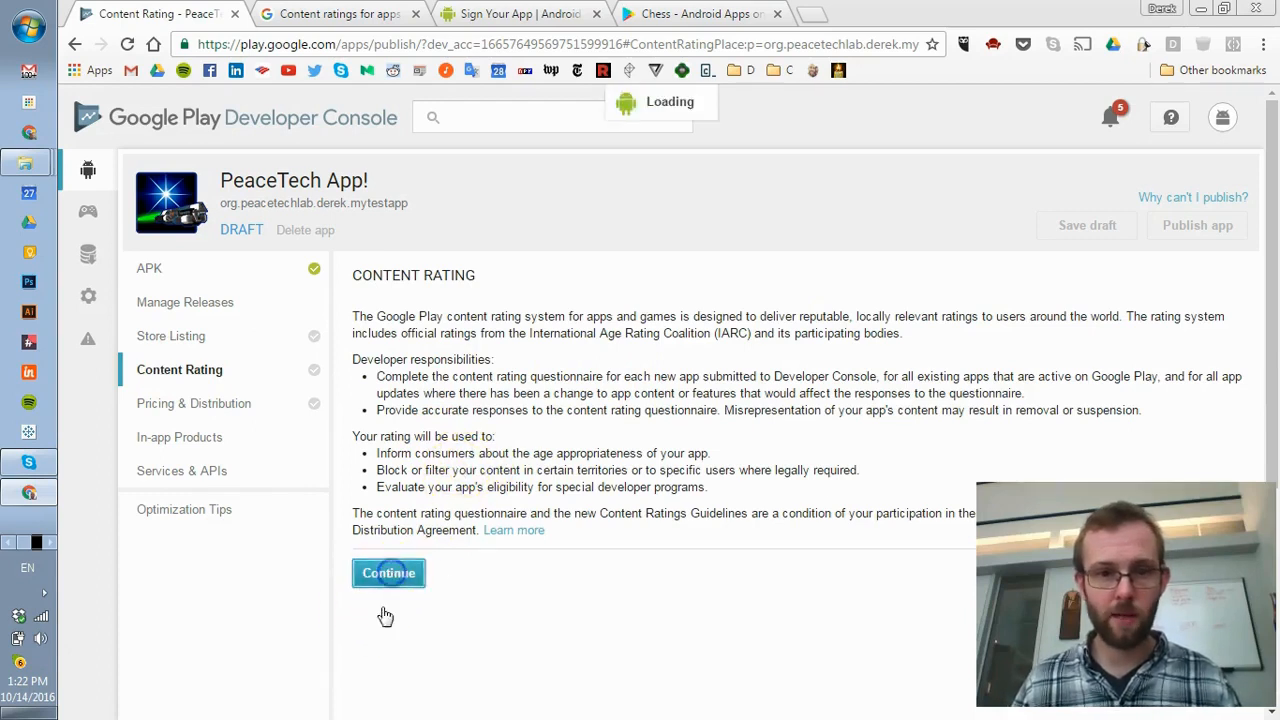
pyautogui.scroll(-2, 410, 547)
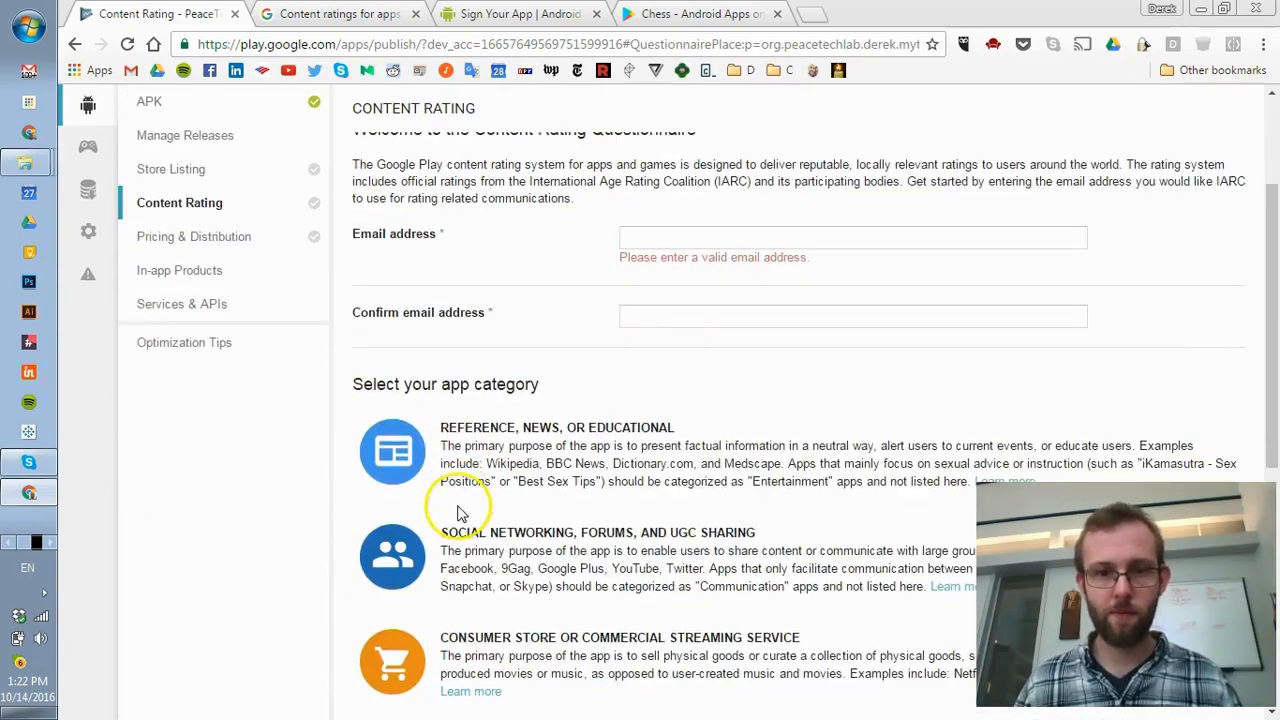
pyautogui.click(715, 230)
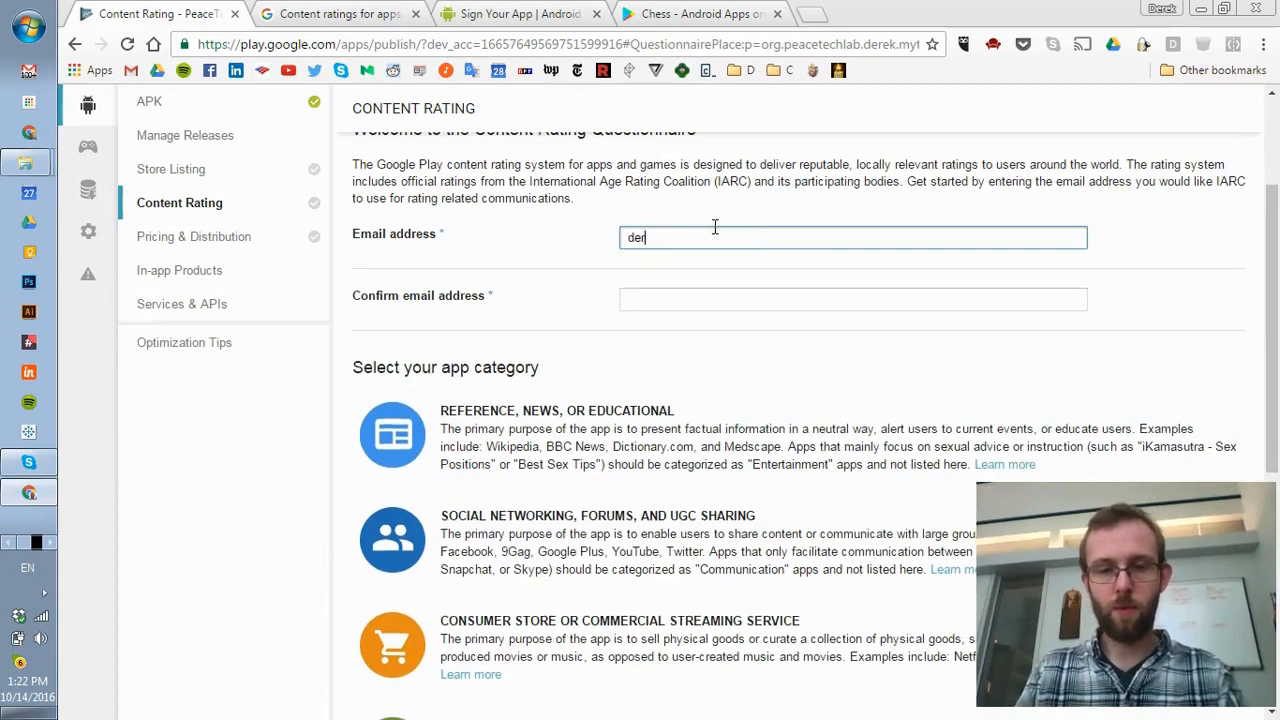
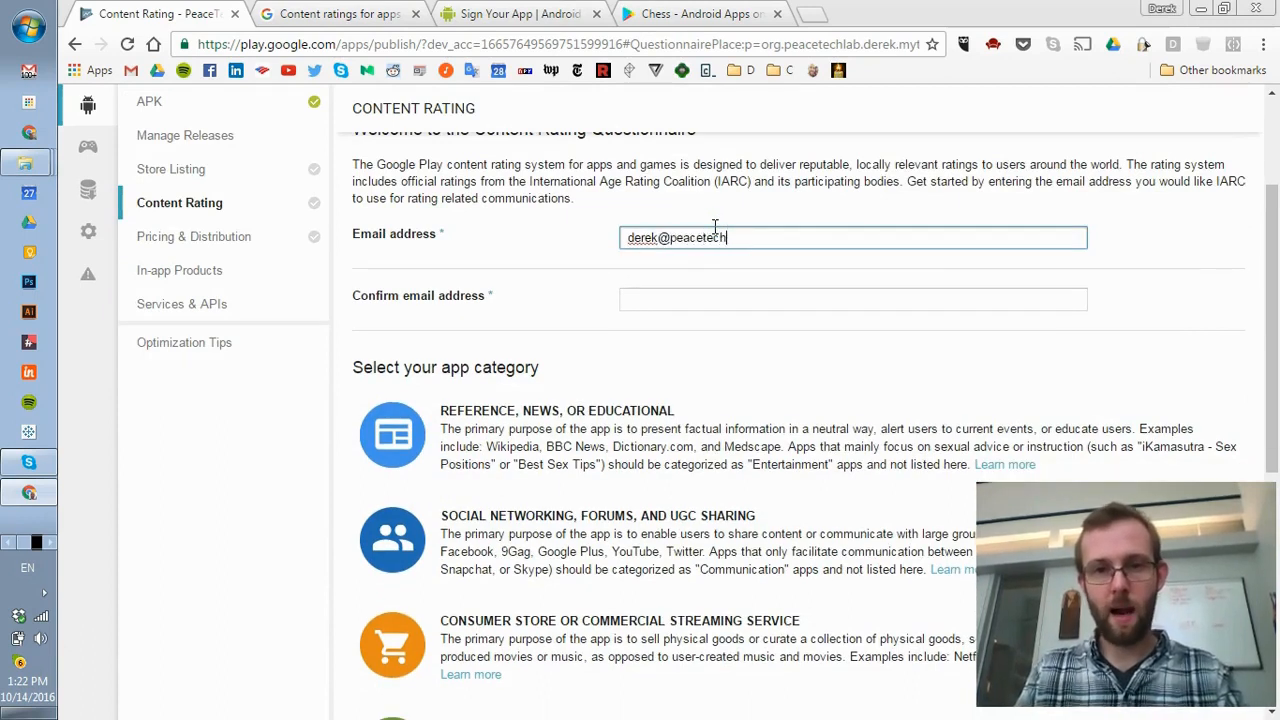
pyautogui.press('Tab')
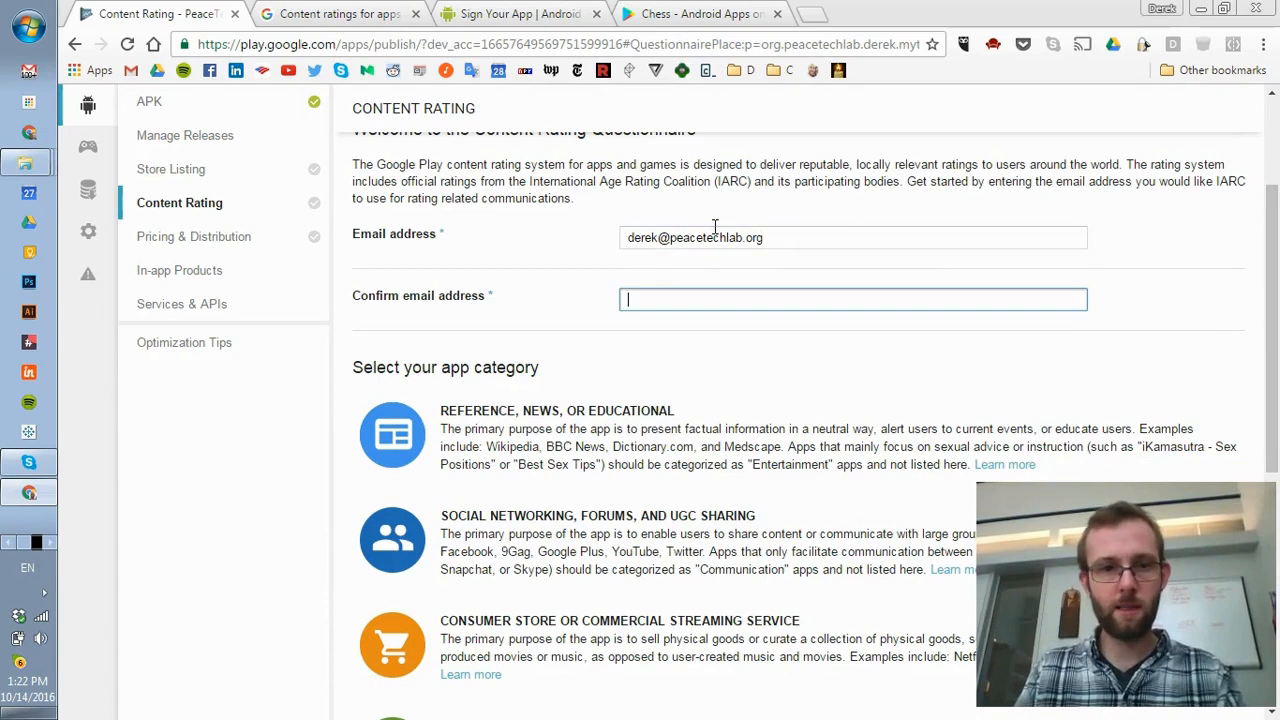
# - Copy the e-mail address into the Confirm email address field
pyautogui.tripleClick(714, 228)
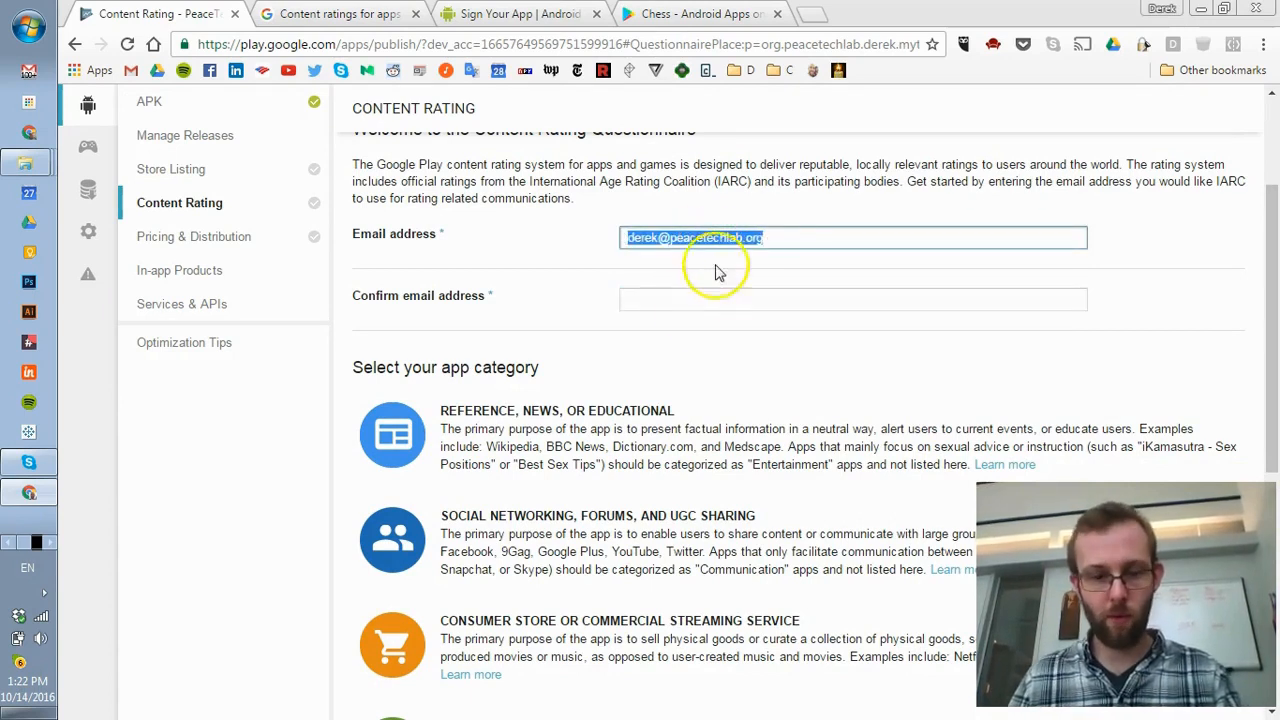
pyautogui.hotkey('ctrl', 'c')
pyautogui.click(666, 292)
pyautogui.hotkey('ctrl', 'v')
pyautogui.scroll(-3, 665, 330)
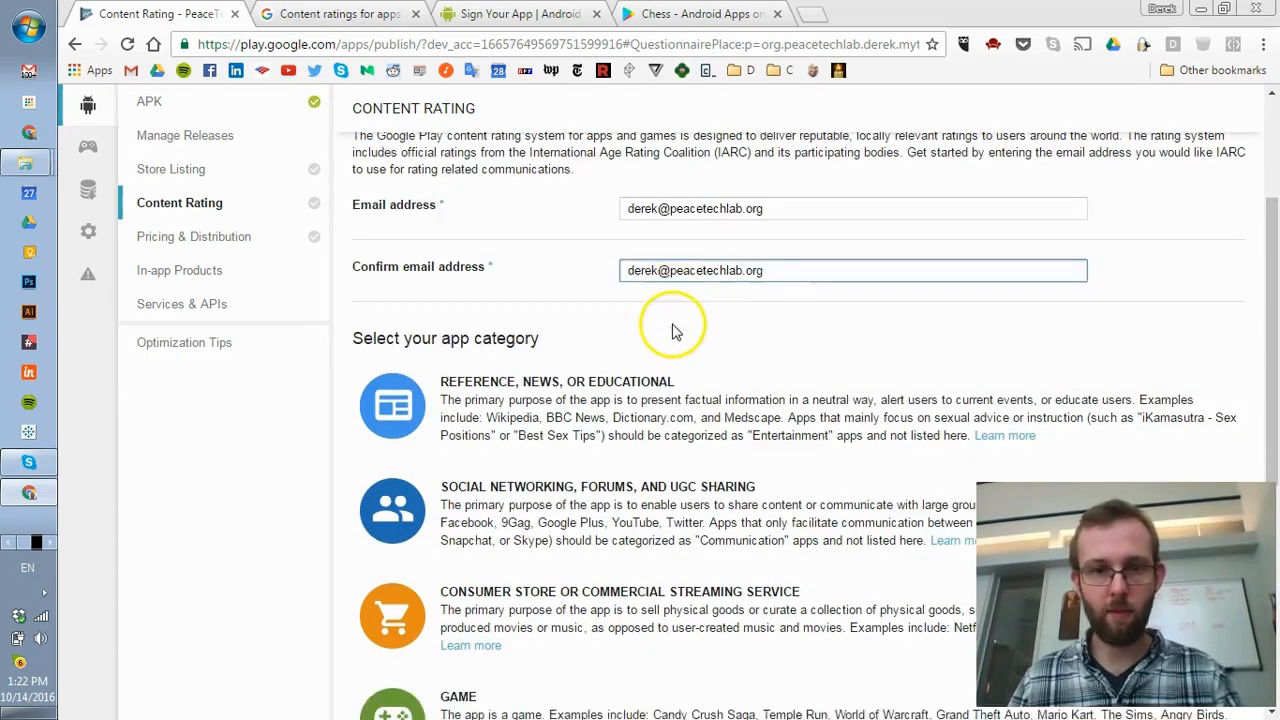
pyautogui.scroll(2, 428, 343)
pyautogui.scroll(-1, 766, 363)
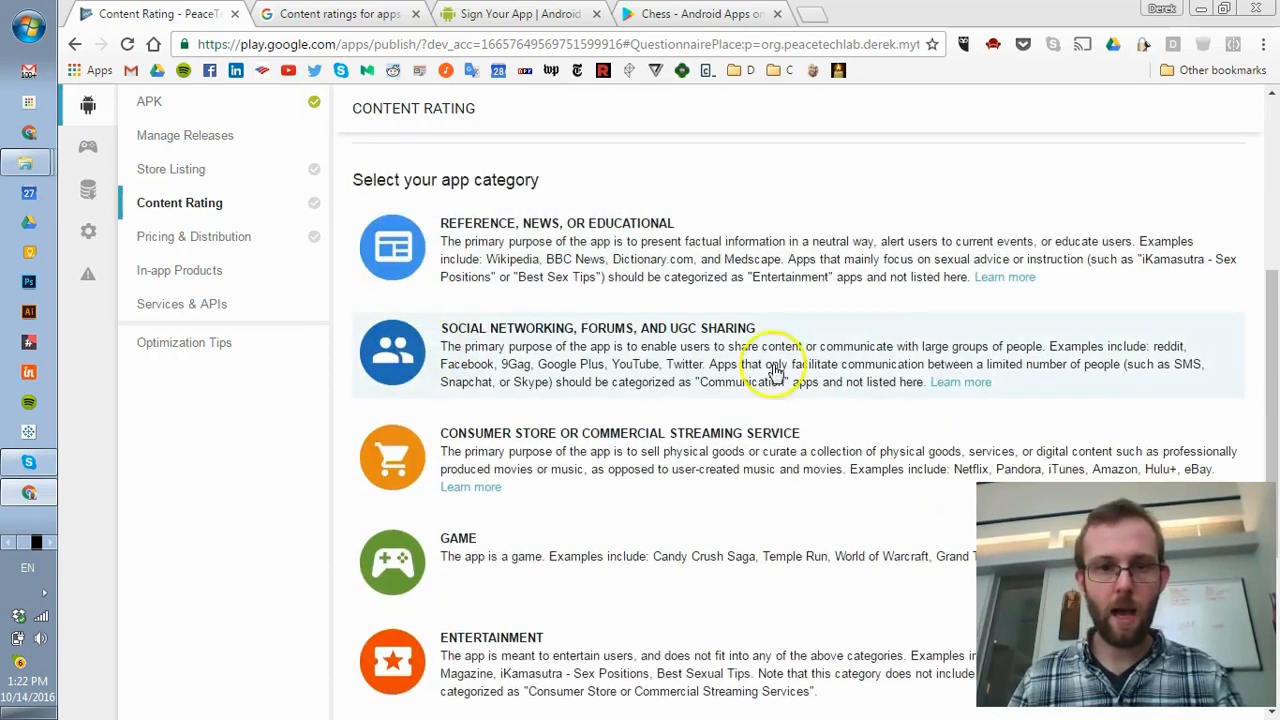
# - Pick the Reference, News, or Educational category and answer No to violence, sexuality, language and drugs
pyautogui.click(393, 262)
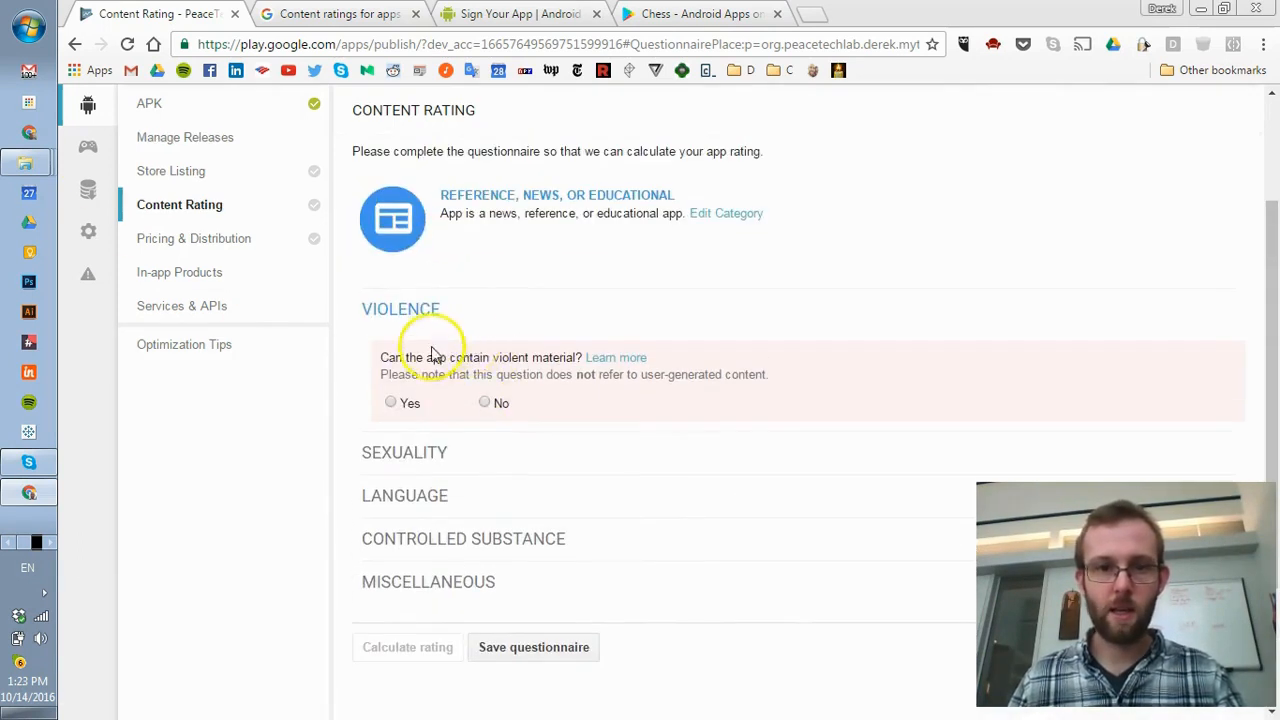
pyautogui.click(485, 402)
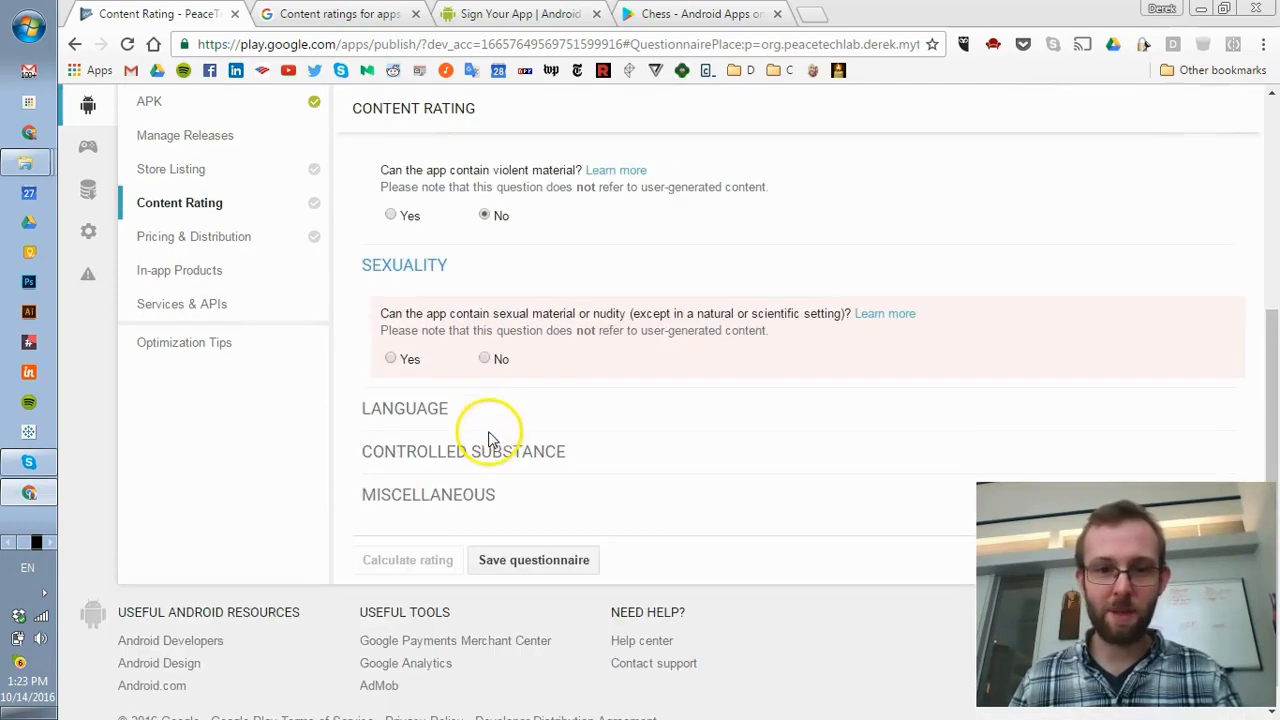
pyautogui.click(485, 359)
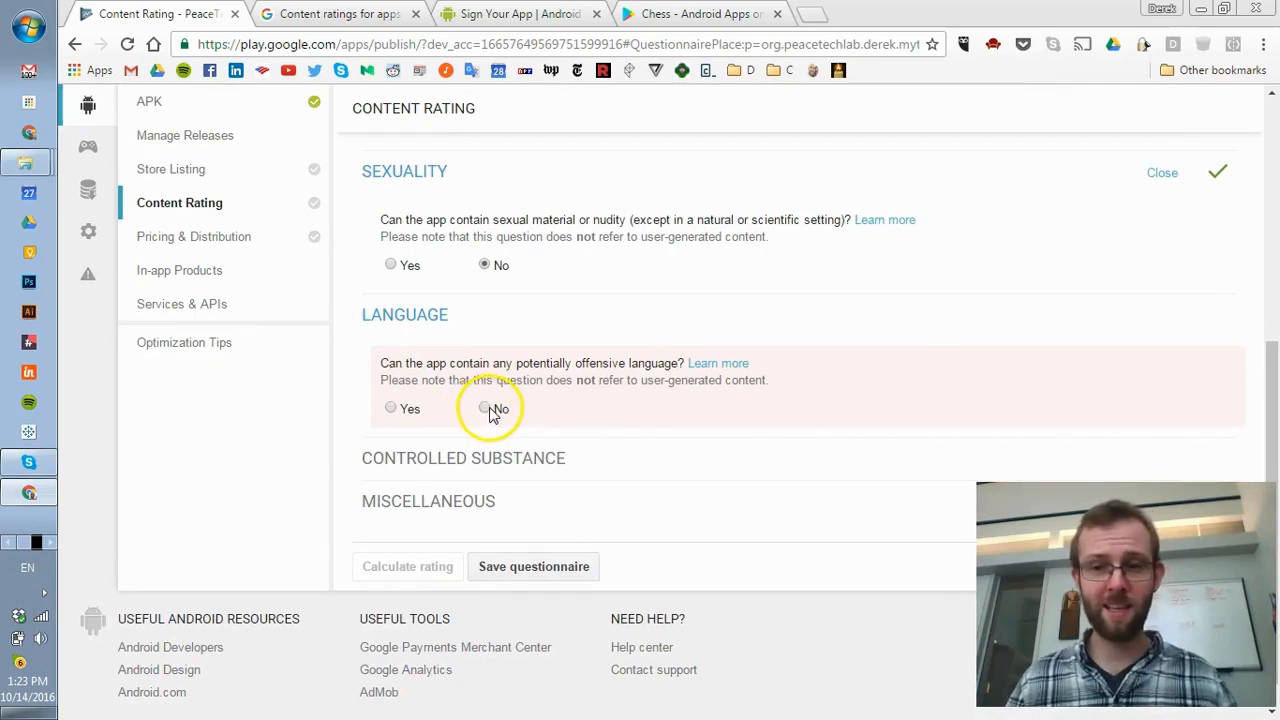
pyautogui.click(496, 412)
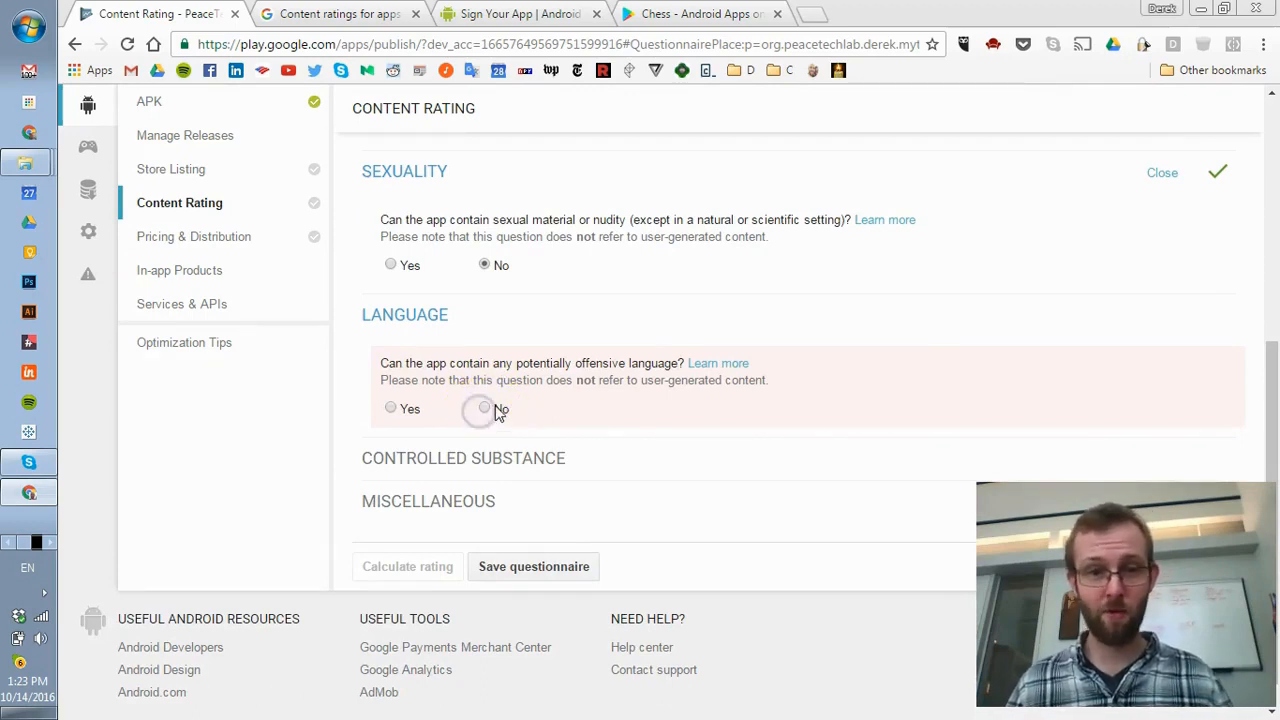
pyautogui.click(500, 414)
pyautogui.moveTo(390, 330); pyautogui.dragTo(1166, 329)
pyautogui.click(1166, 329)
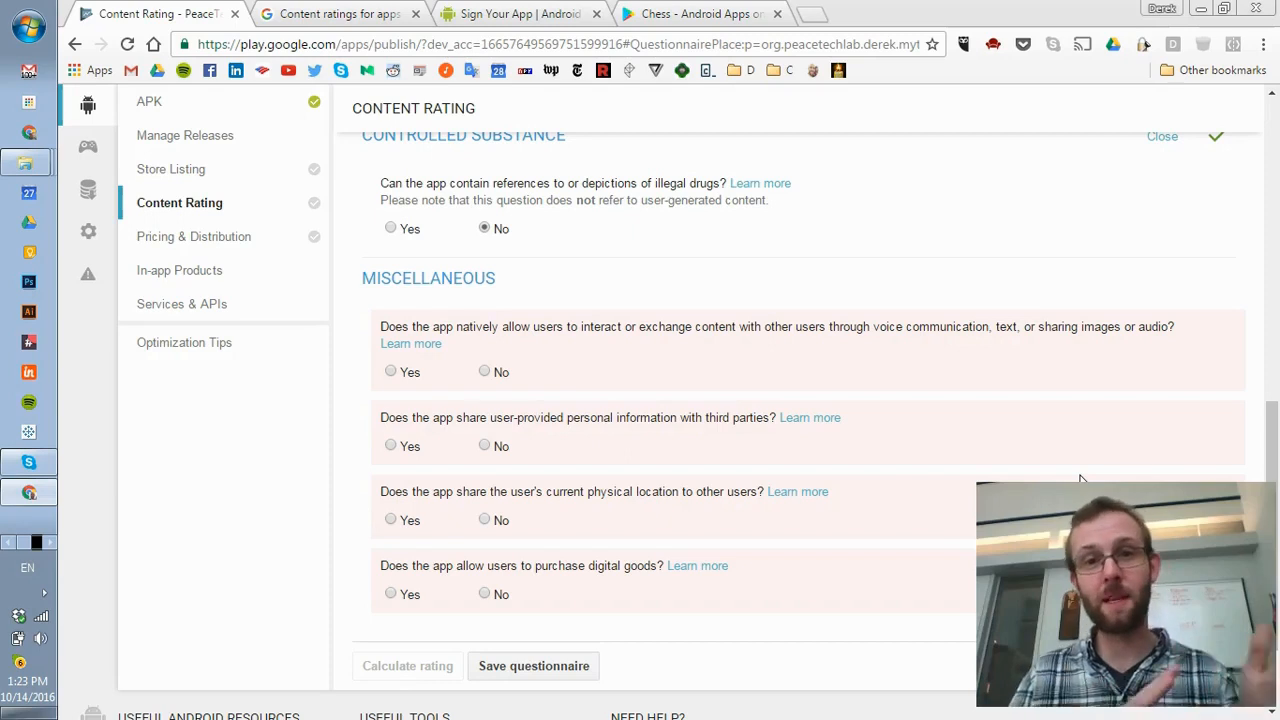
# - Answer No to users exchanging content and to sharing personal information
pyautogui.click(498, 374)
pyautogui.scroll(-3, 510, 450)
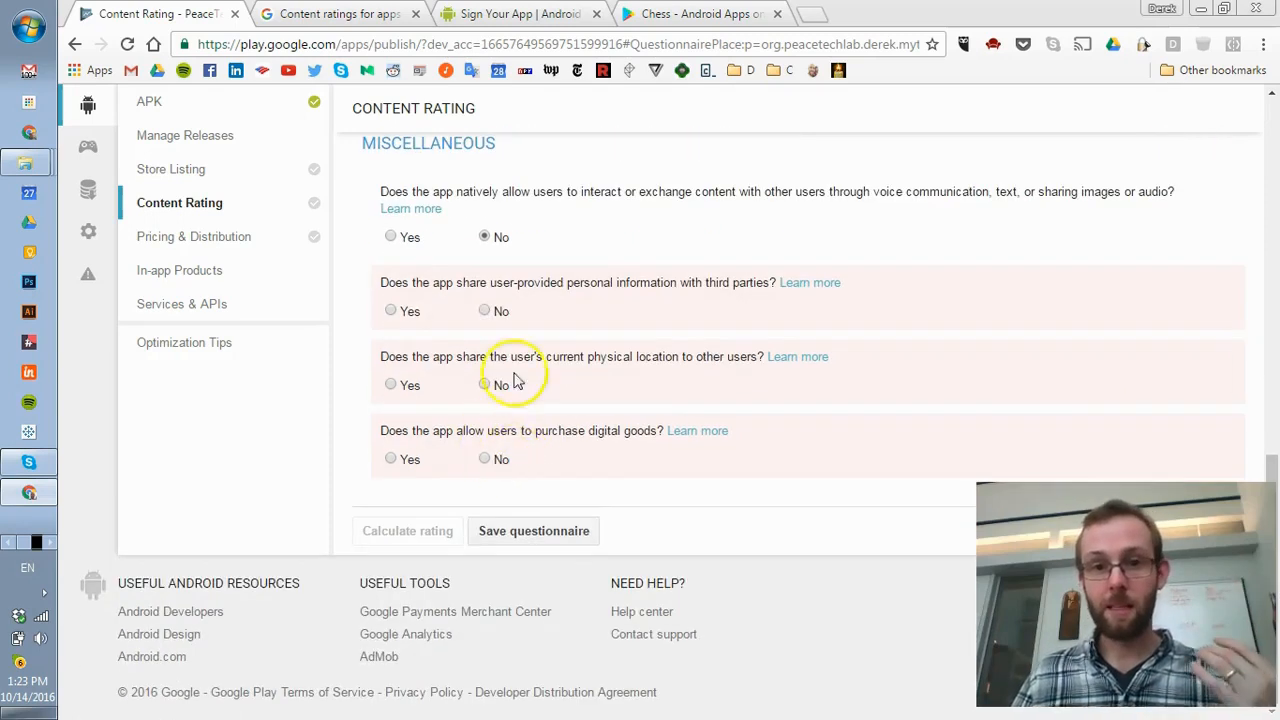
pyautogui.moveTo(402, 282); pyautogui.dragTo(664, 277)
pyautogui.doubleClick(664, 279)
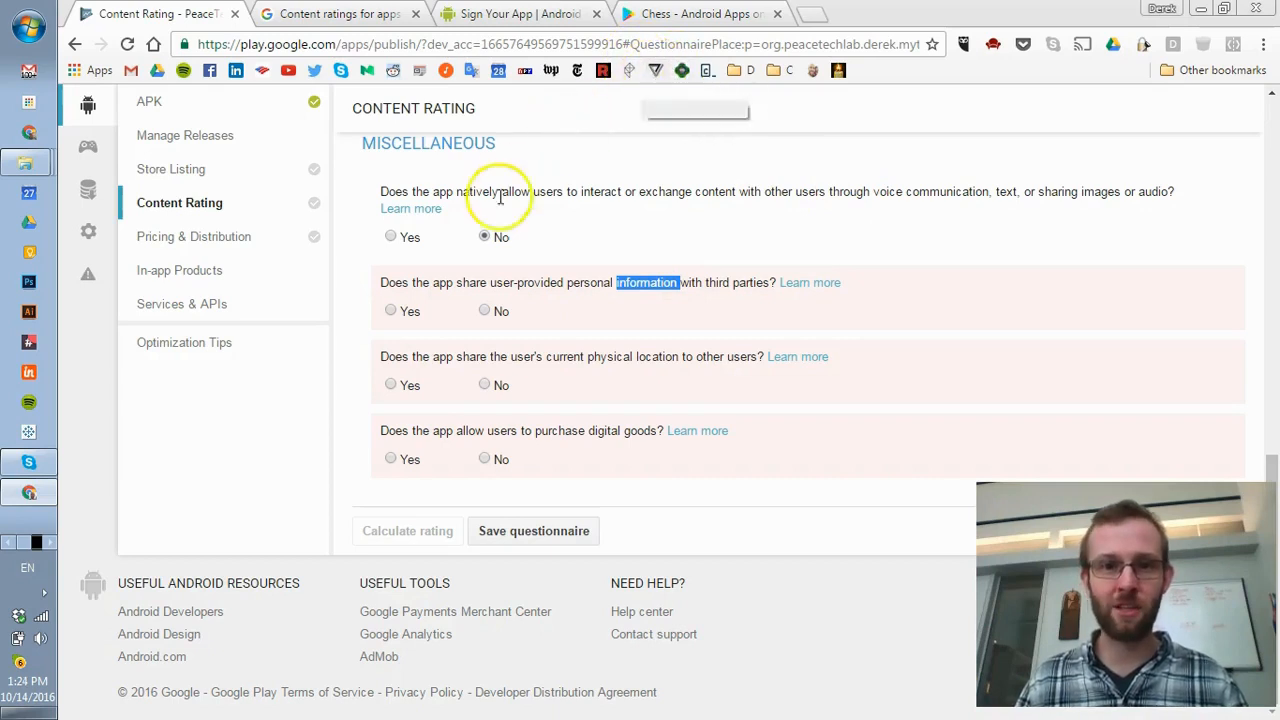
pyautogui.click(486, 312)
pyautogui.moveTo(428, 357); pyautogui.dragTo(551, 357)
pyautogui.tripleClick(551, 357)
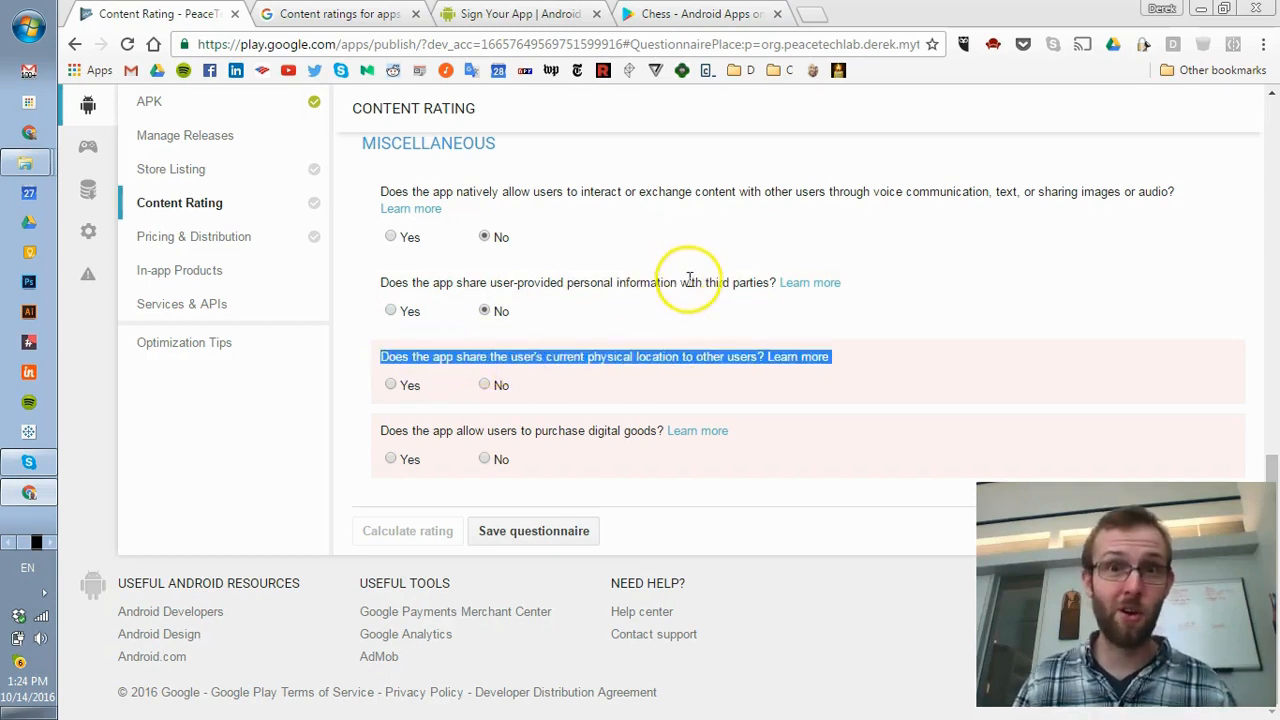
# - Answer No to location sharing and digital purchases, then save the questionnaire
pyautogui.click(491, 387)
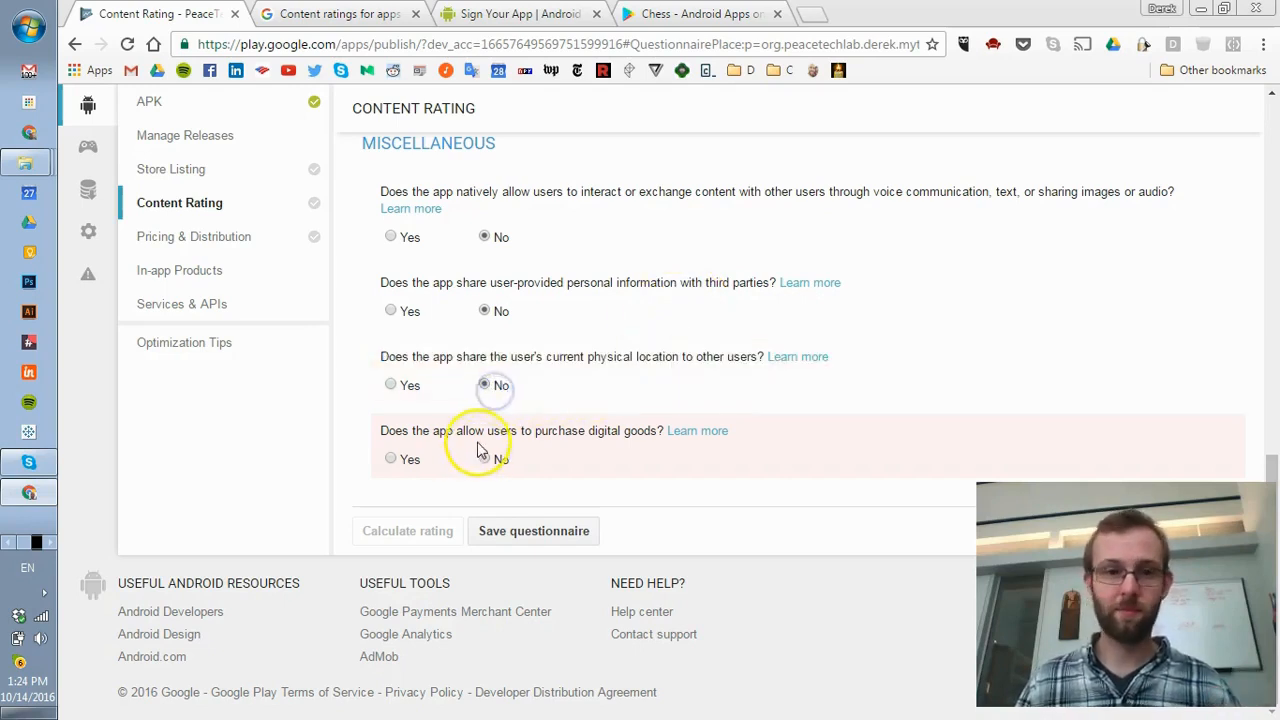
pyautogui.moveTo(388, 430); pyautogui.dragTo(617, 431)
pyautogui.click(620, 434)
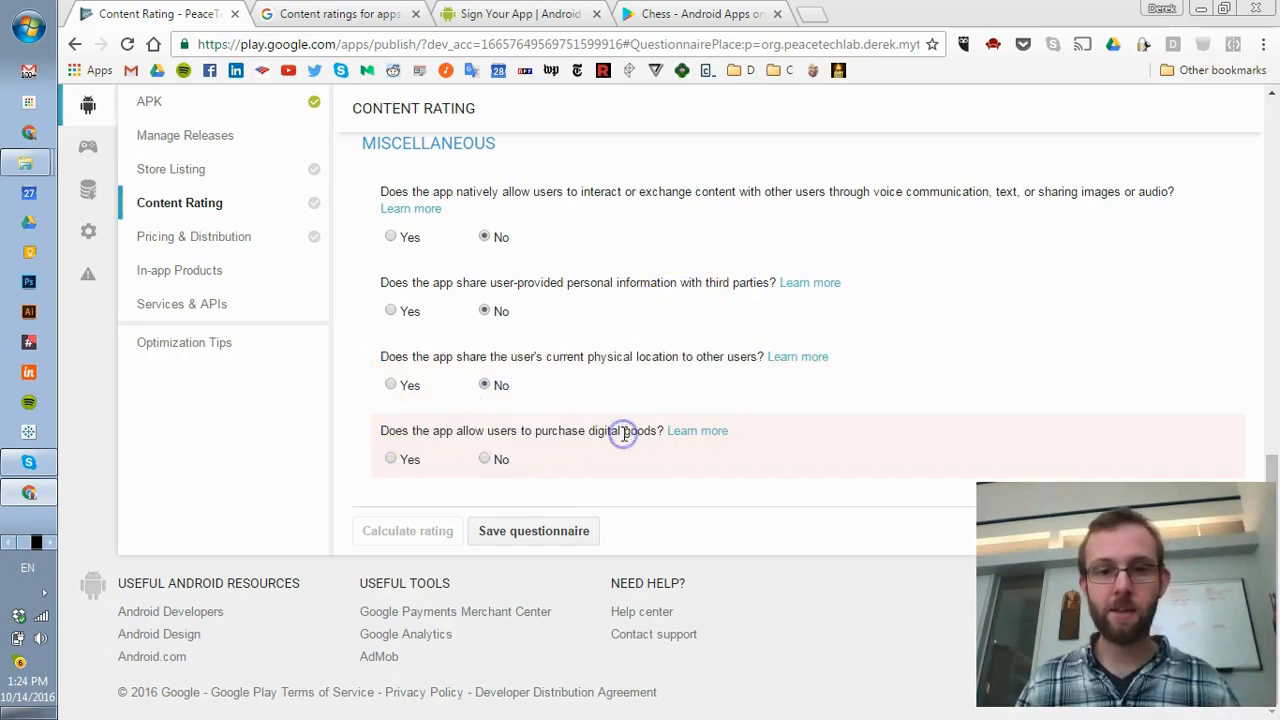
pyautogui.click(485, 459)
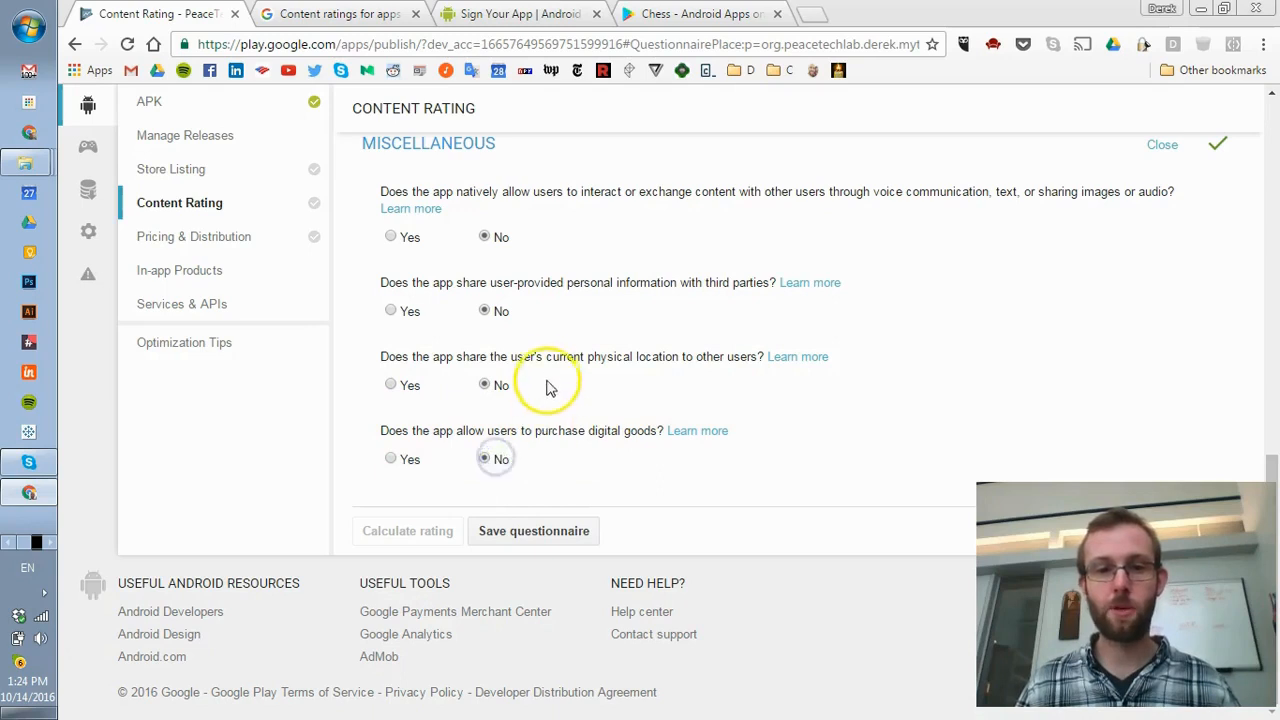
pyautogui.click(526, 536)
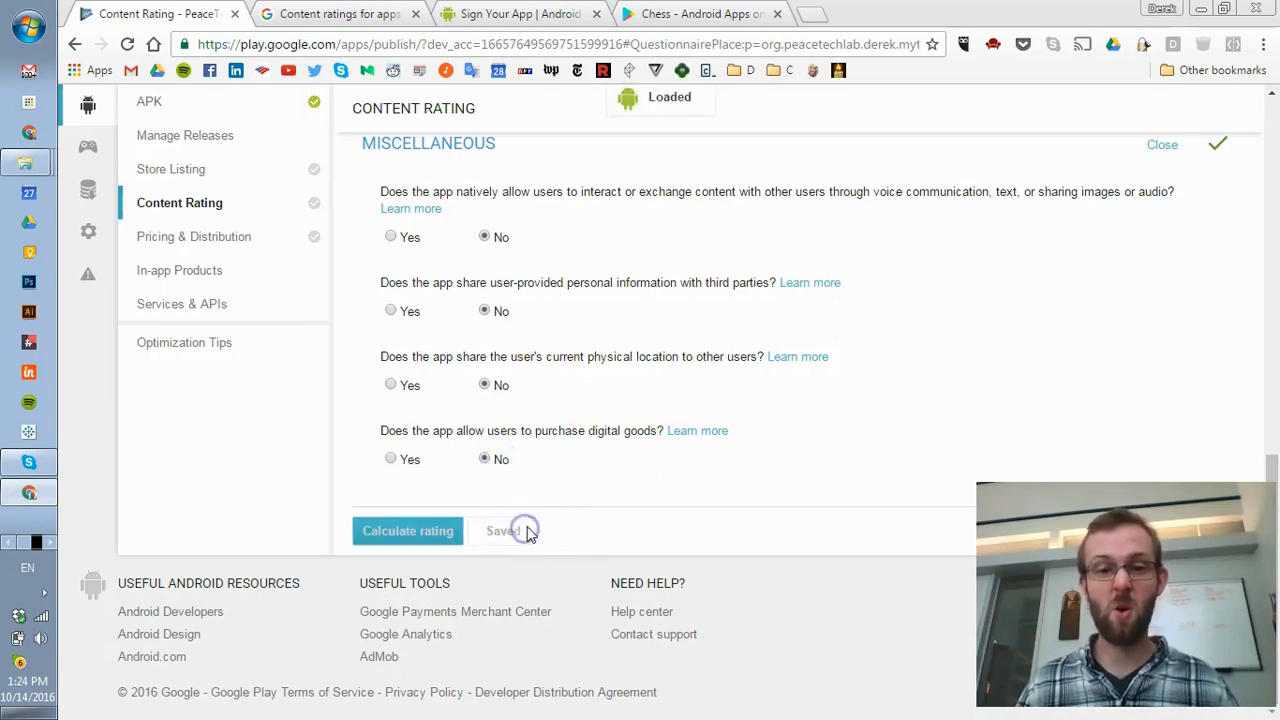
# - Calculate the rating and review it: ClassInd L, ESRB Everyone, PEGI 3, USK All ages
pyautogui.click(416, 540)
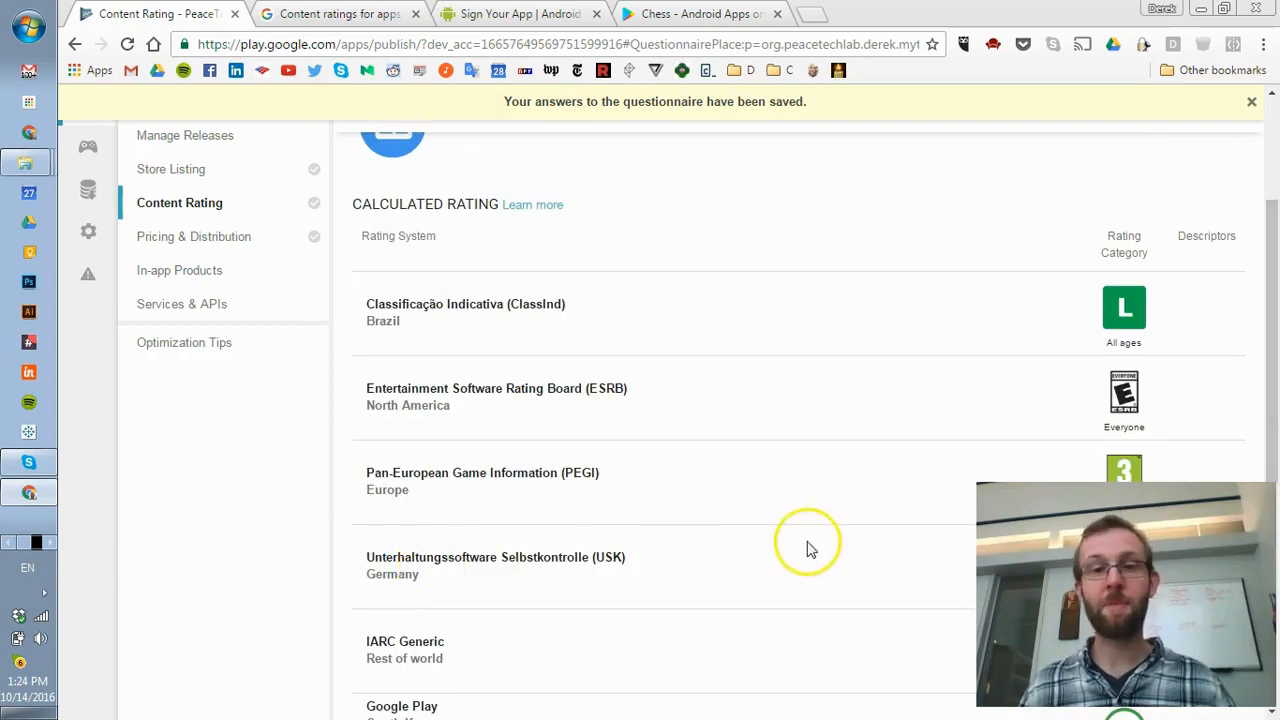
pyautogui.scroll(2, 843, 257)
pyautogui.scroll(-1, 834, 271)
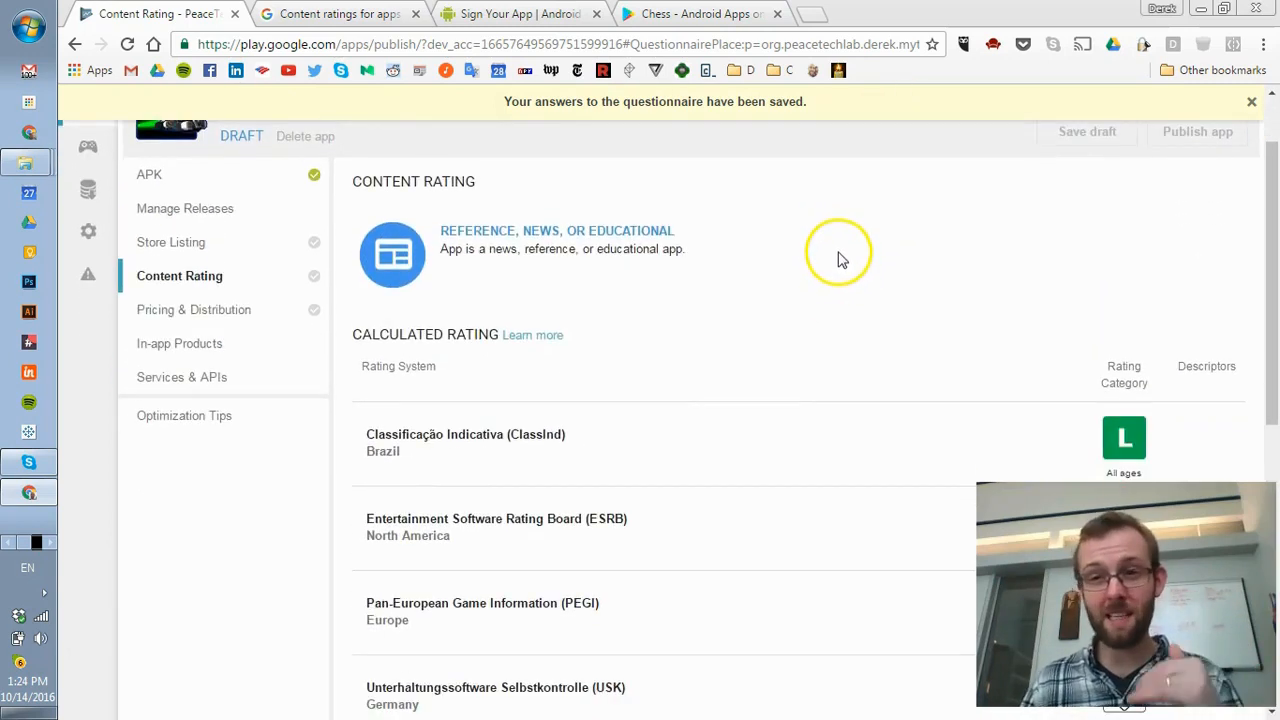
pyautogui.scroll(-3, 838, 268)
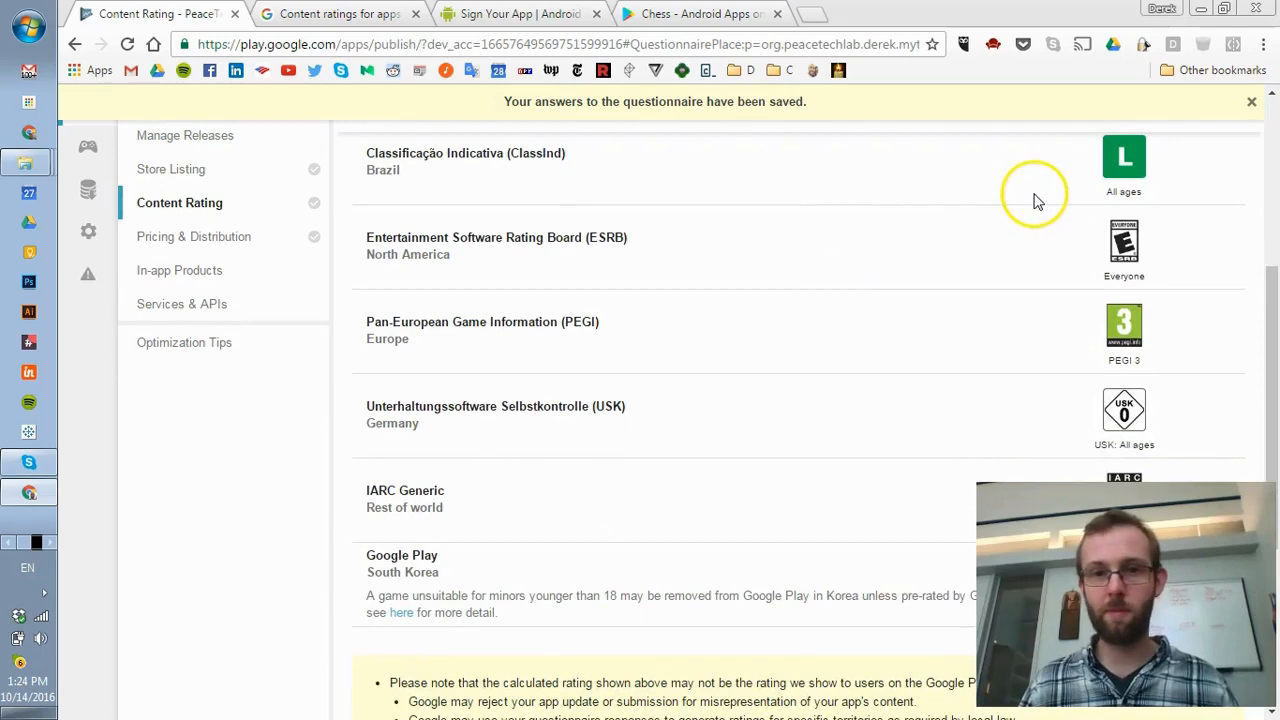
pyautogui.scroll(1, 1010, 225)
pyautogui.scroll(1, 1040, 240)
pyautogui.scroll(-1, 1075, 252)
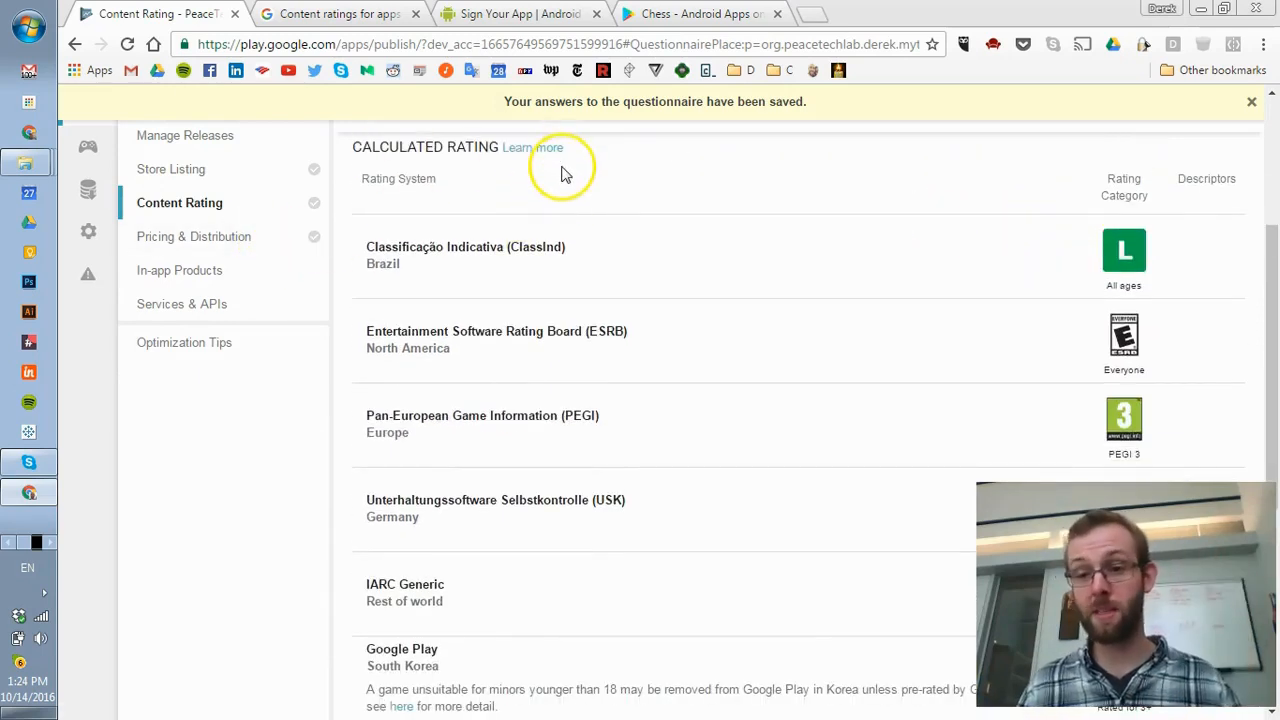
# - Make the app free in 141 countries with no ads, accept US export laws, and save the draft
pyautogui.click(193, 237)
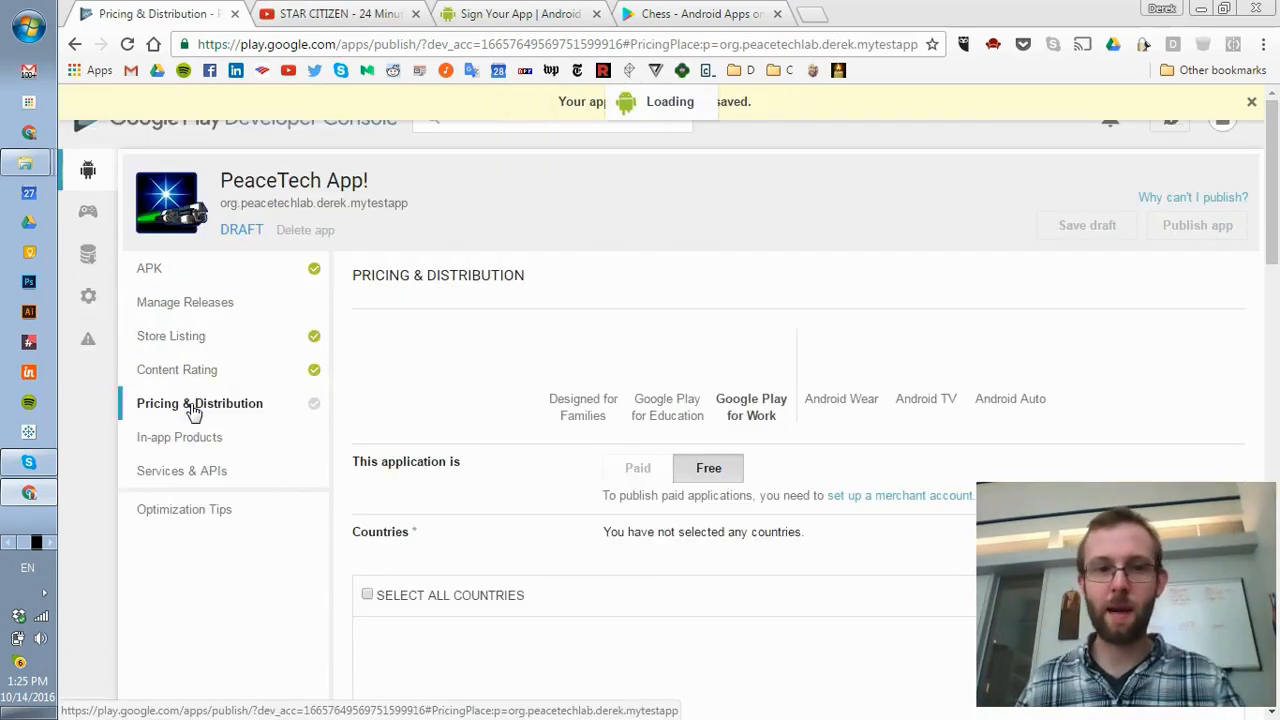
pyautogui.scroll(-1, 712, 403)
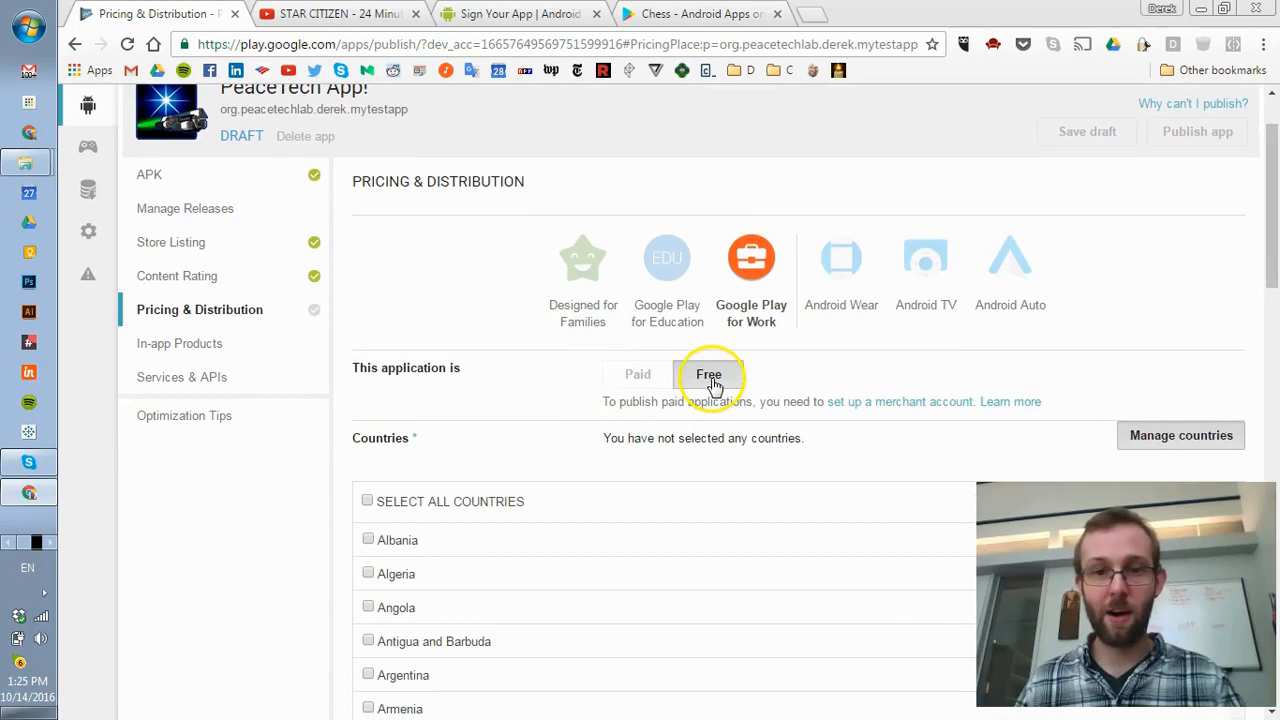
pyautogui.click(710, 380)
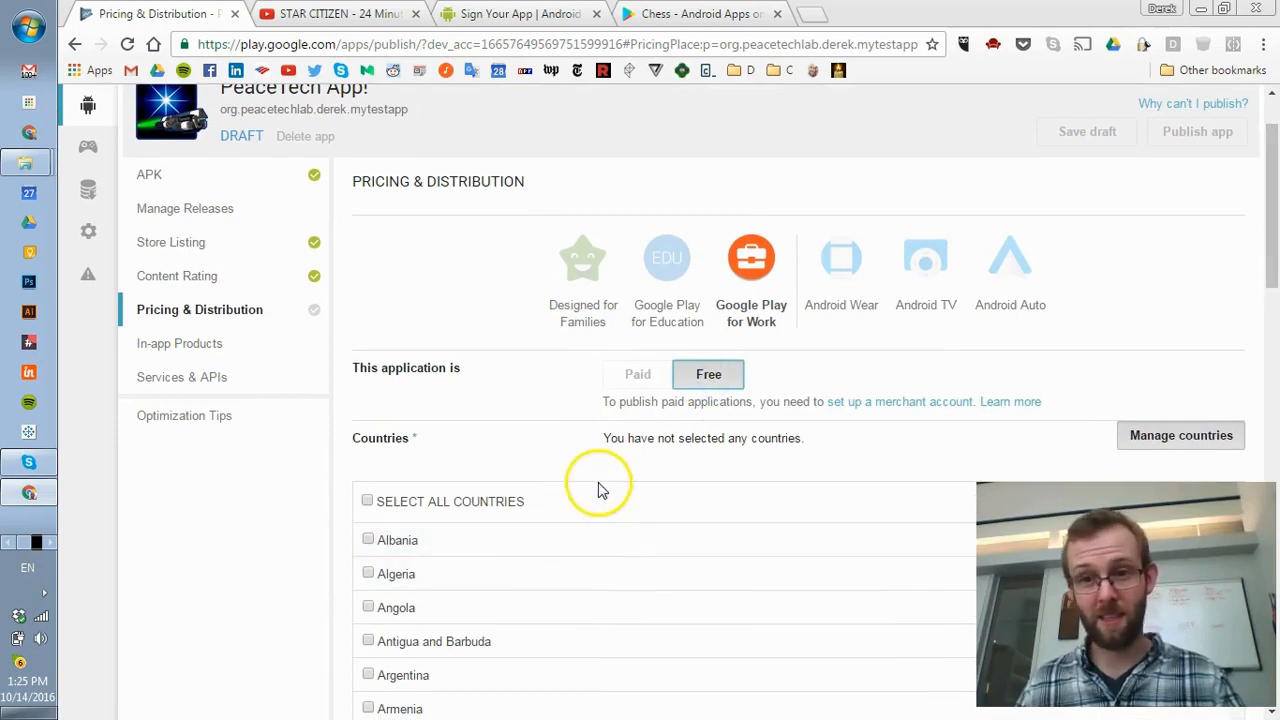
pyautogui.scroll(-1, 680, 430)
pyautogui.moveTo(628, 310); pyautogui.dragTo(806, 309)
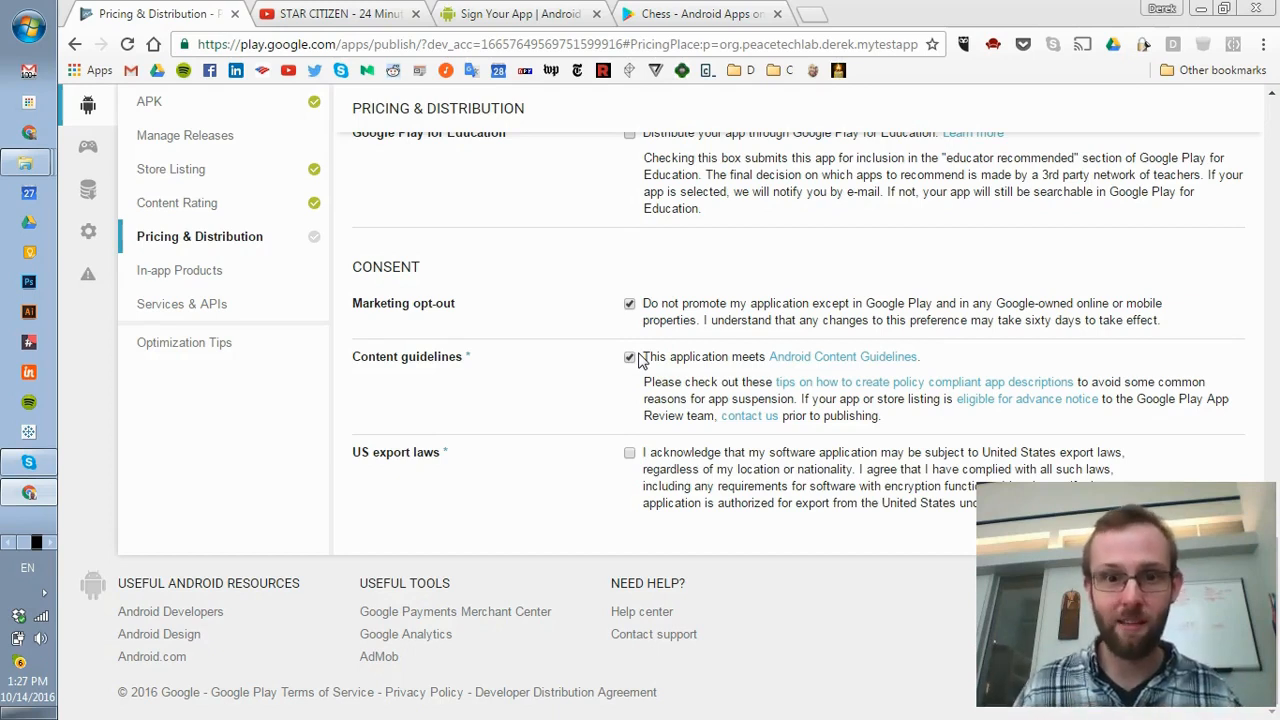
pyautogui.click(629, 452)
pyautogui.scroll(10, 660, 515)
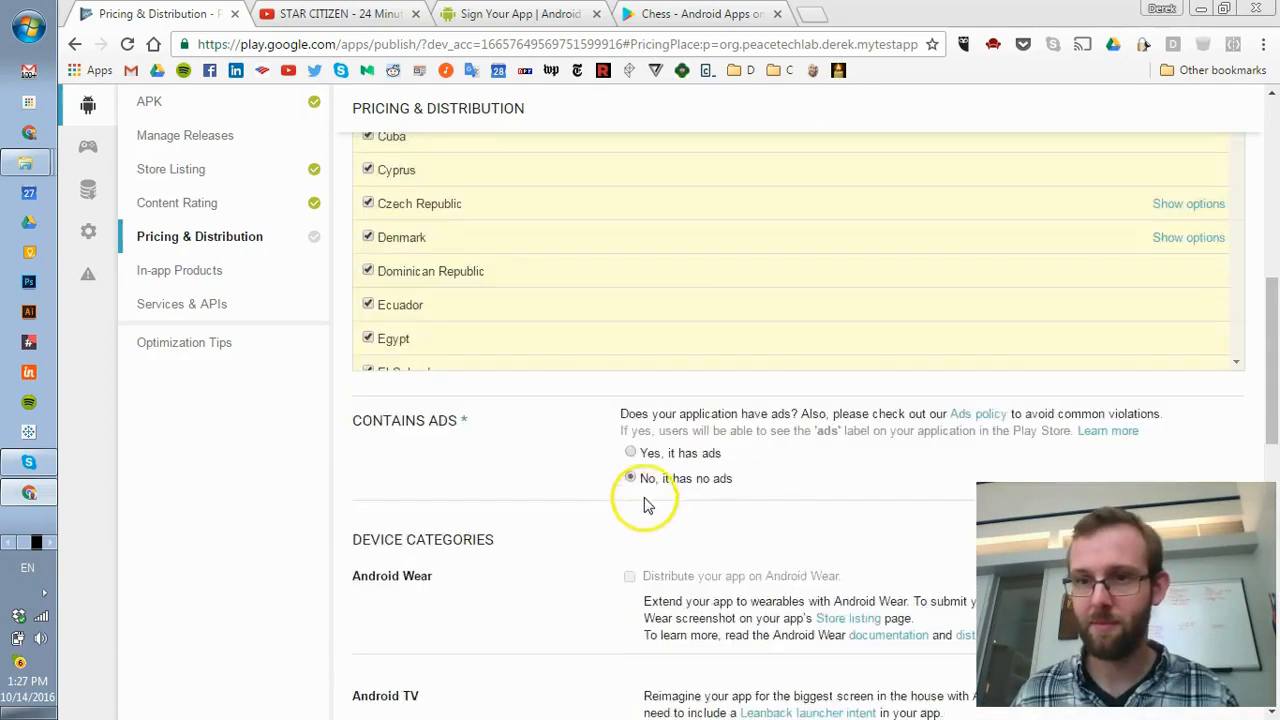
pyautogui.scroll(5, 645, 505)
pyautogui.click(1090, 230)
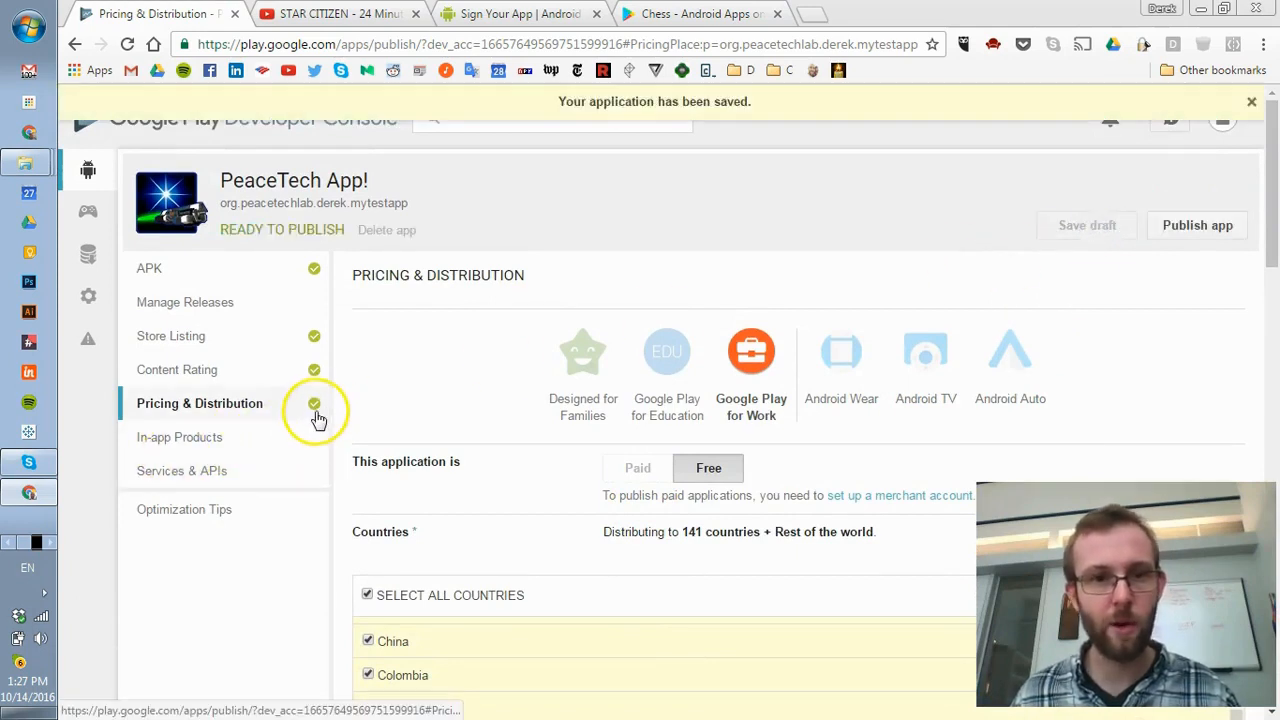
# - Publish PeaceTech App! and return to All Applications, where it shows Pending publication
pyautogui.click(1230, 232)
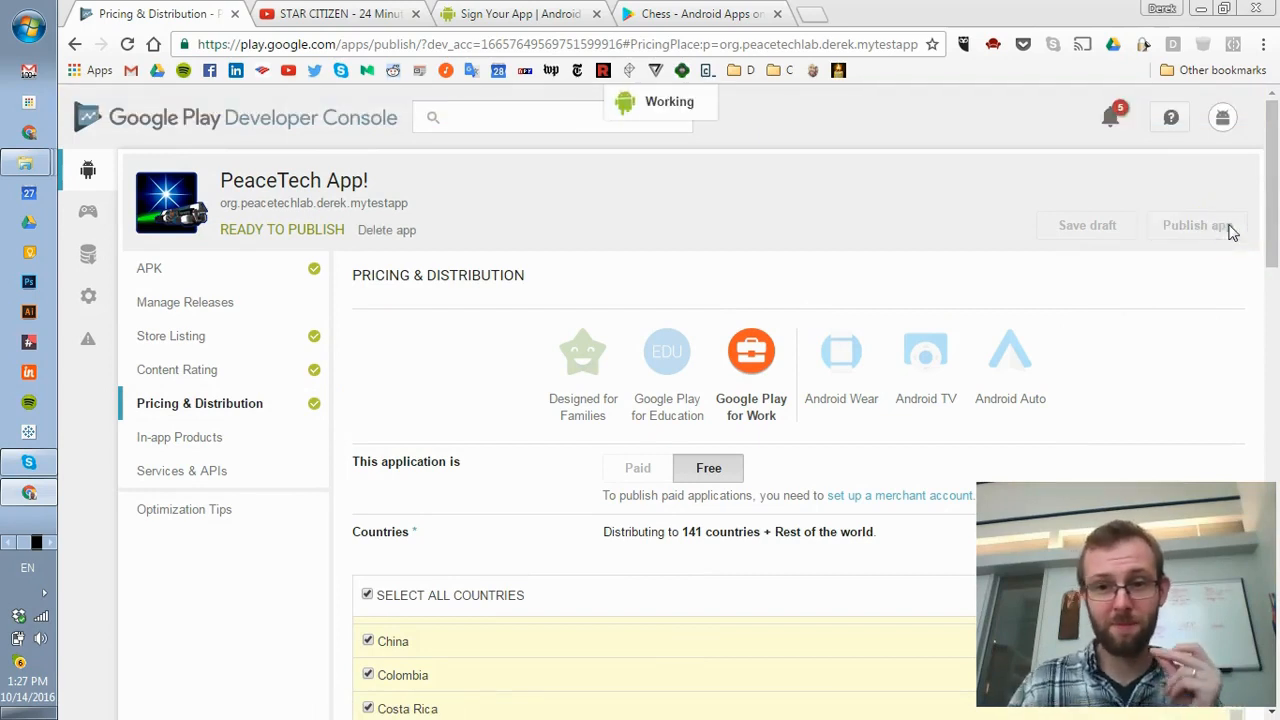
pyautogui.click(1230, 228)
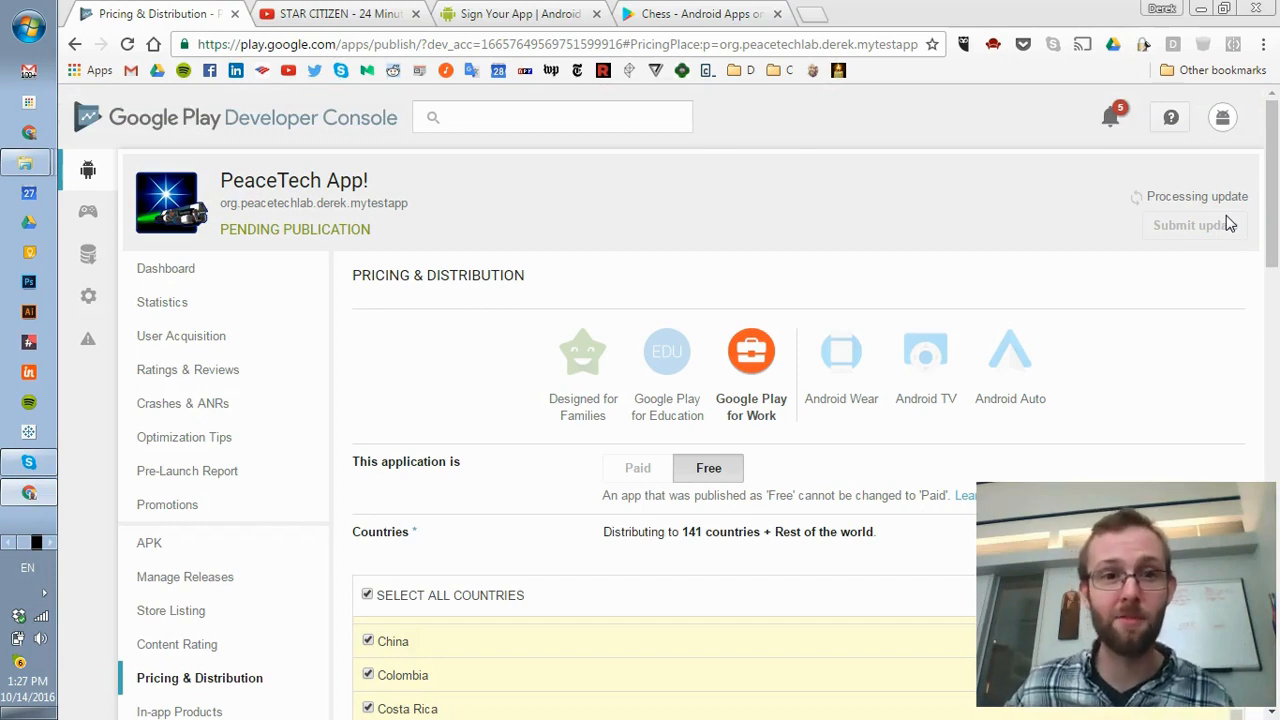
pyautogui.click(1228, 225)
pyautogui.click(106, 296)
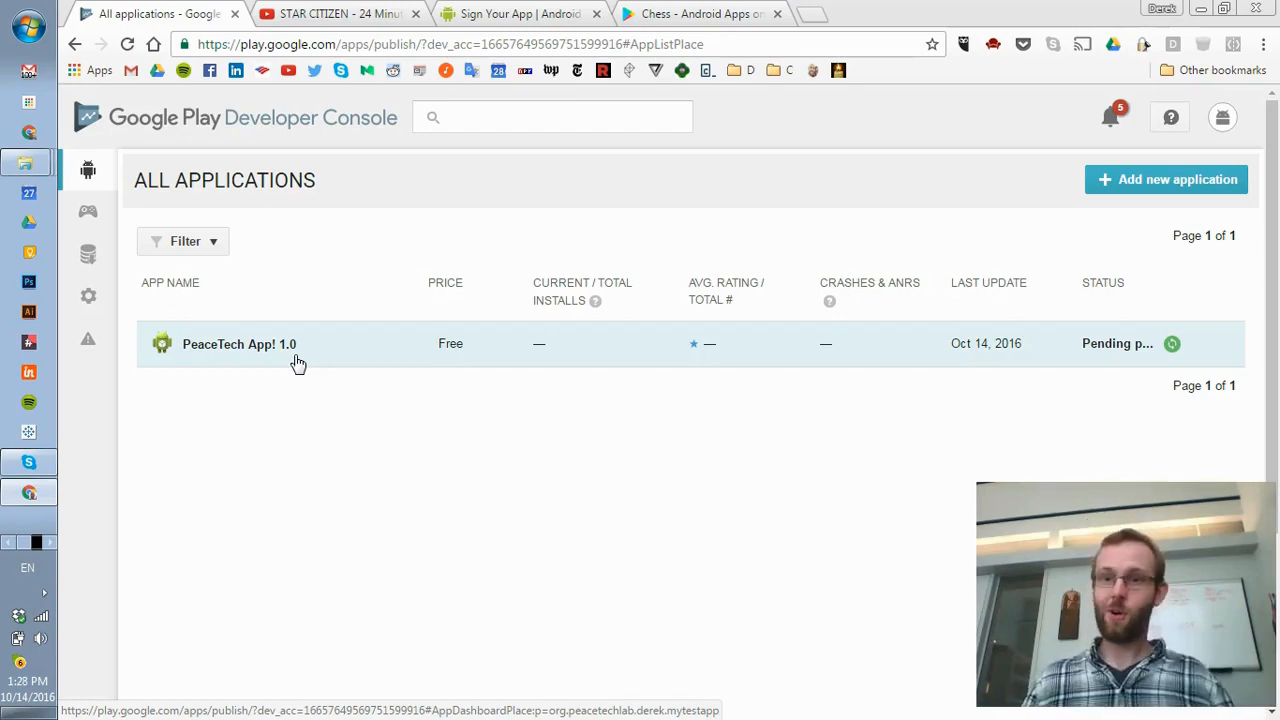
pyautogui.click(299, 390)
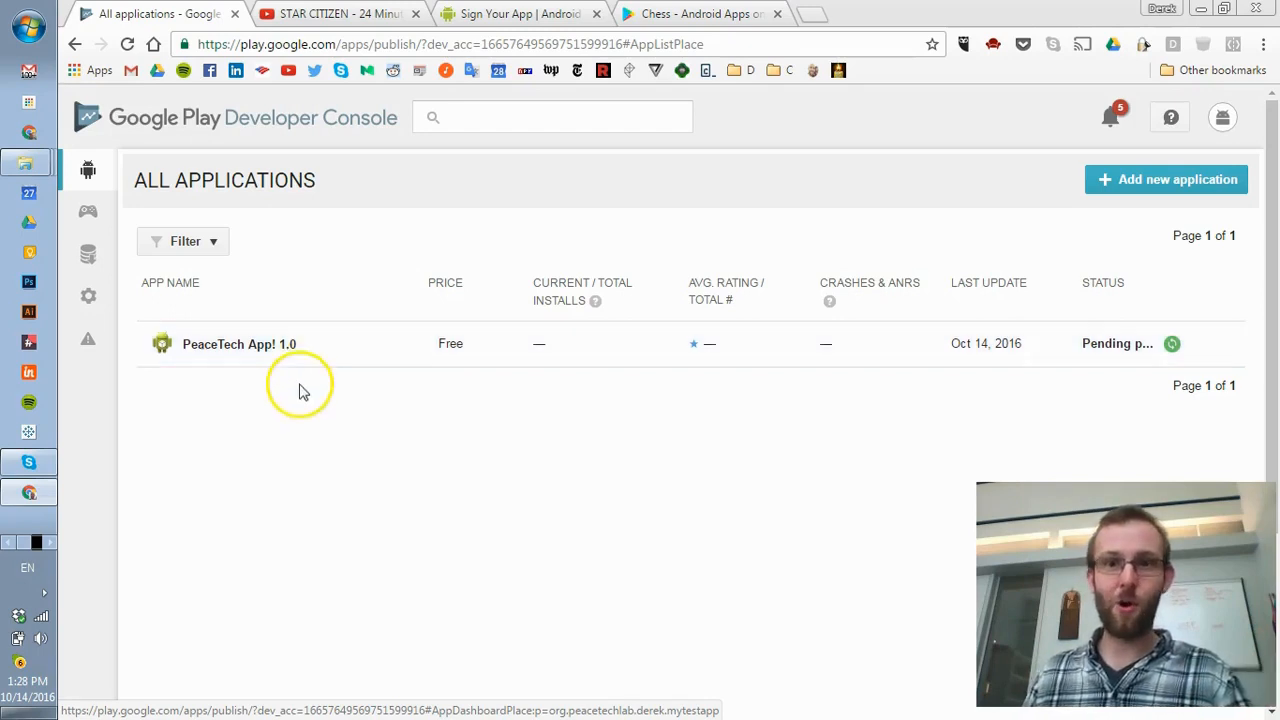